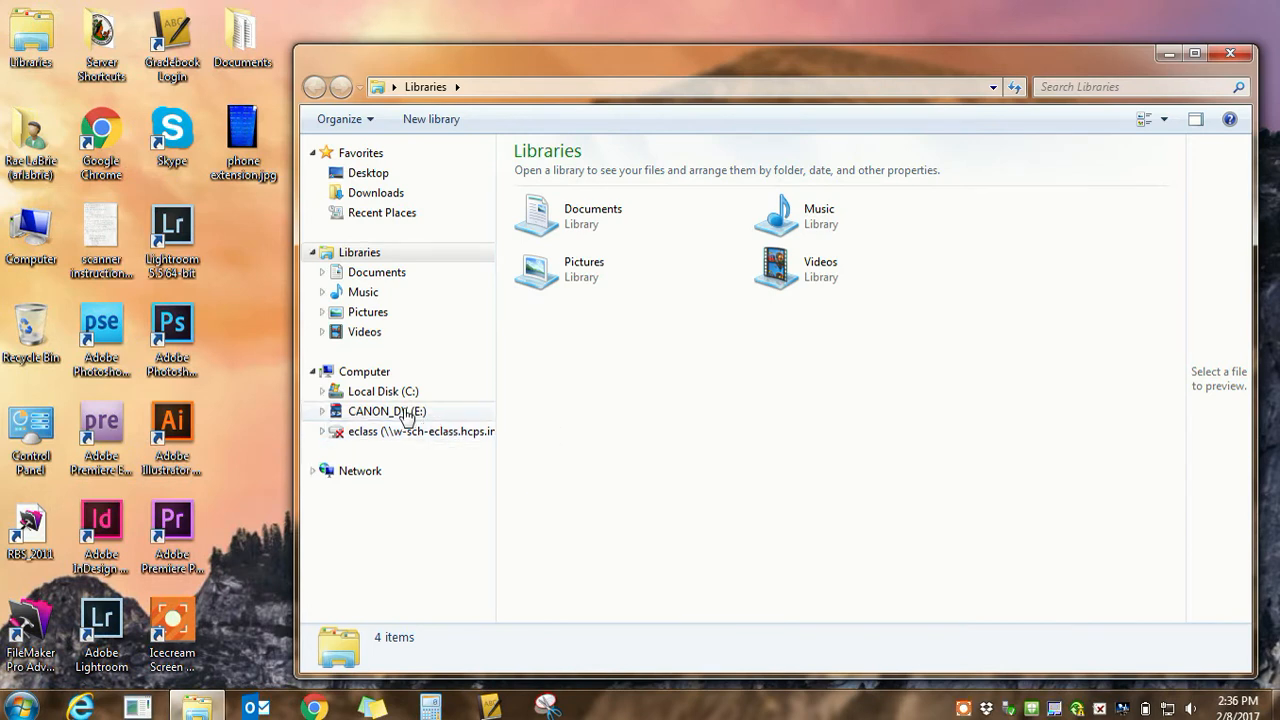
Open the folder TEACHING > PHOTOGRAPHY > PHOTO 1 > 8415 36 week > 1. Stop Motion Animation on the CANON_DV (E:) drive
{"action": "left_click", "coordinate": [408, 416]}
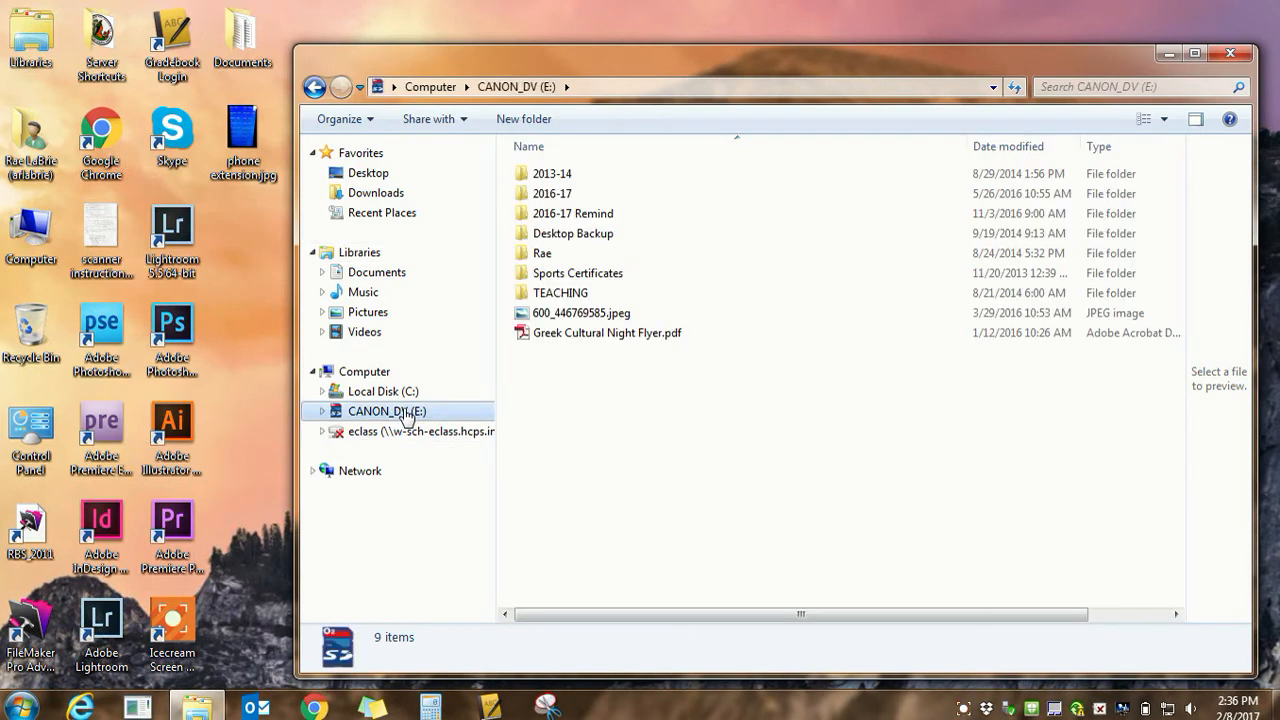
{"action": "left_click", "coordinate": [594, 294]}
{"action": "double_click", "coordinate": [594, 294]}
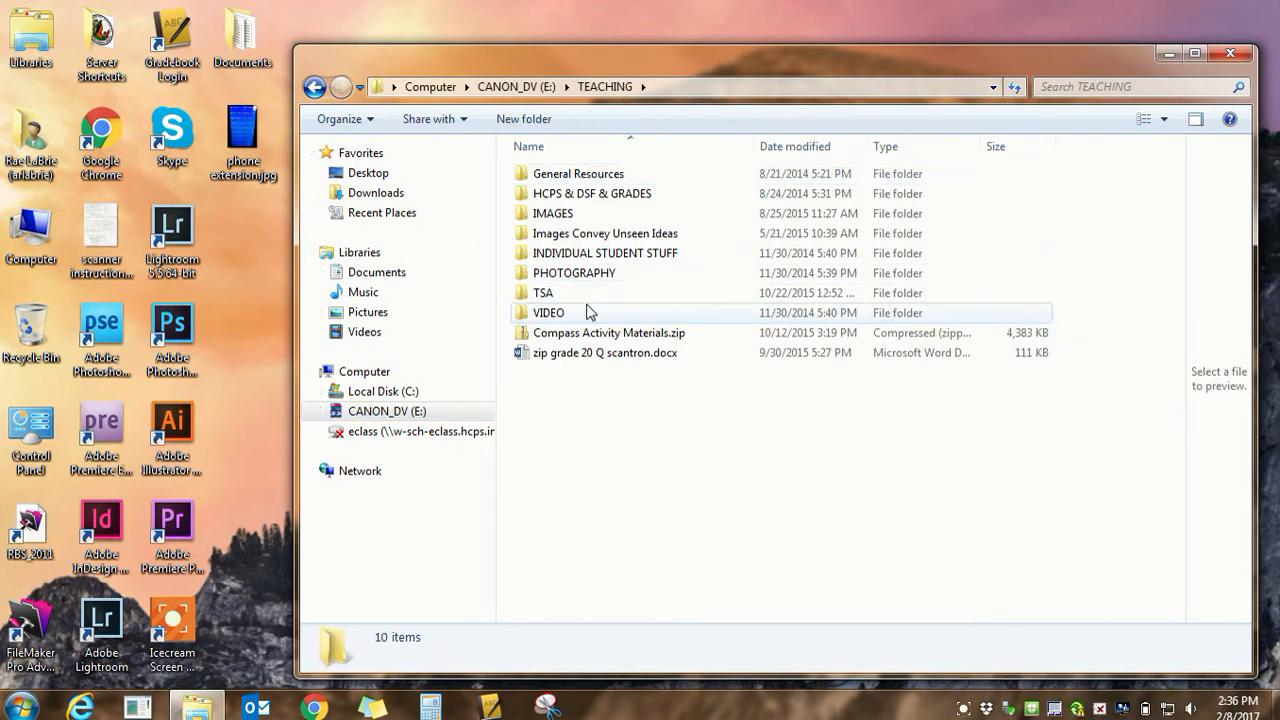
{"action": "double_click", "coordinate": [607, 277]}
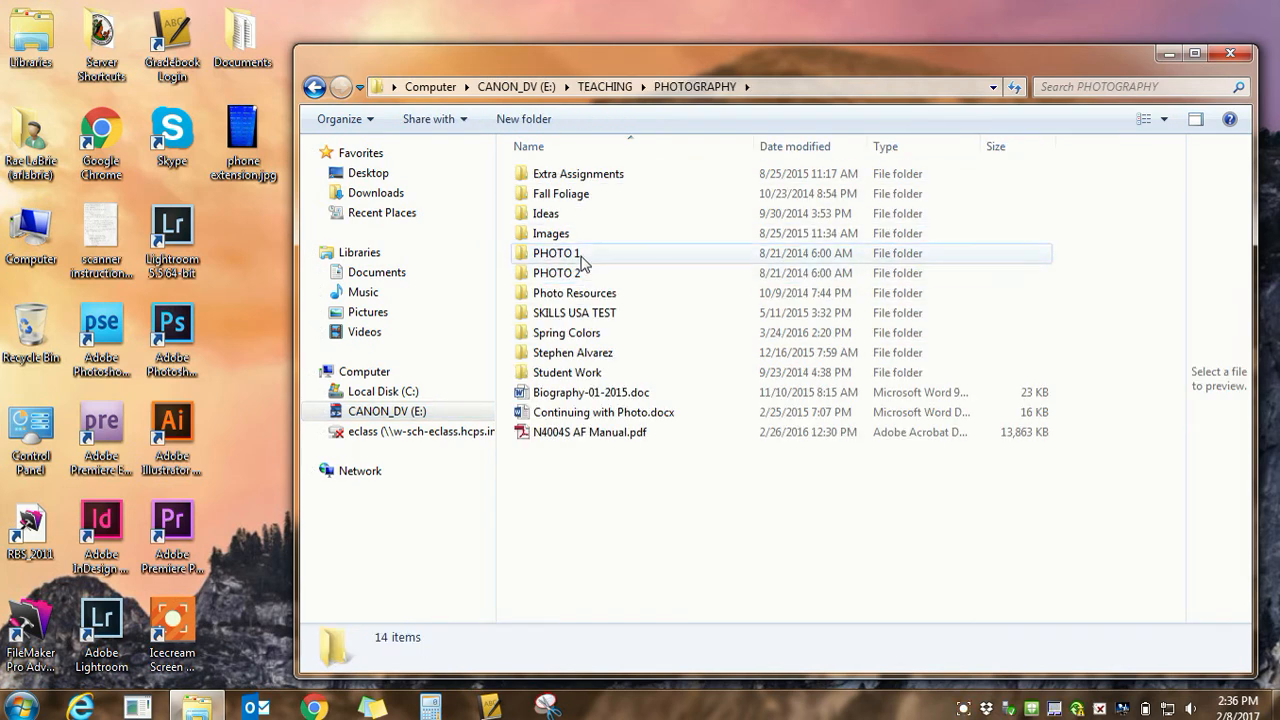
{"action": "double_click", "coordinate": [581, 253]}
{"action": "double_click", "coordinate": [585, 175]}
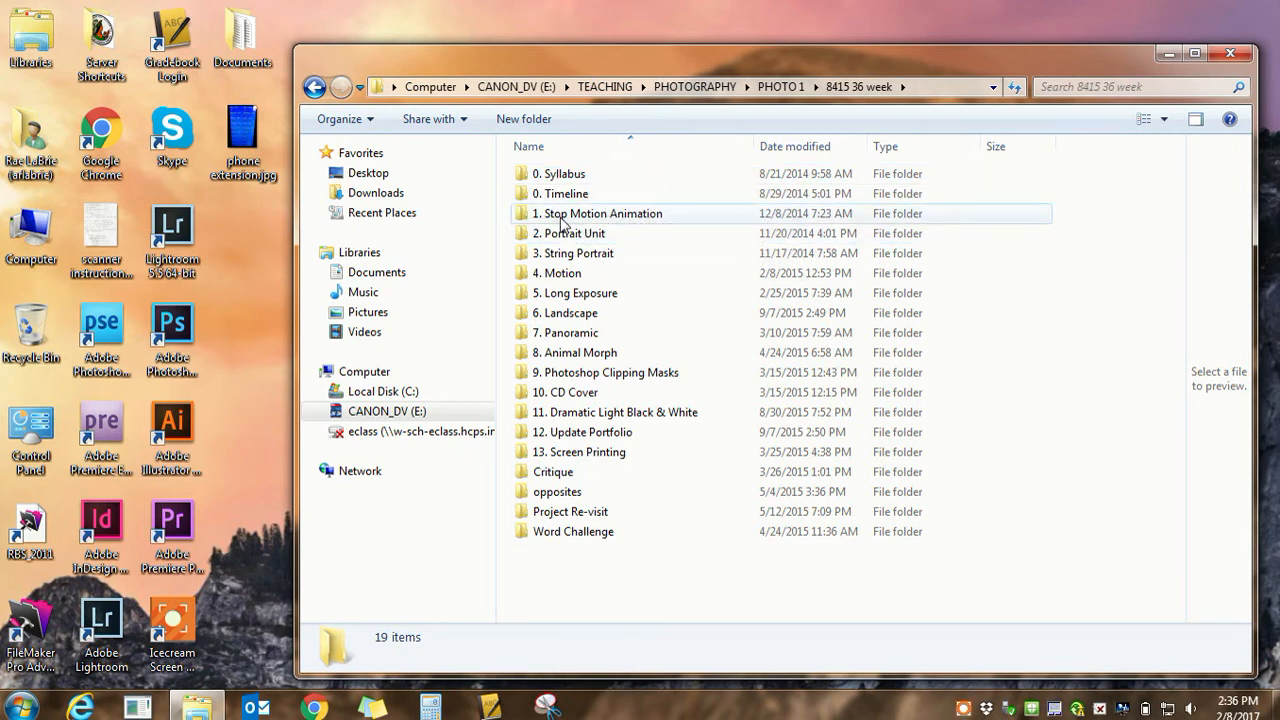
{"action": "double_click", "coordinate": [562, 215]}
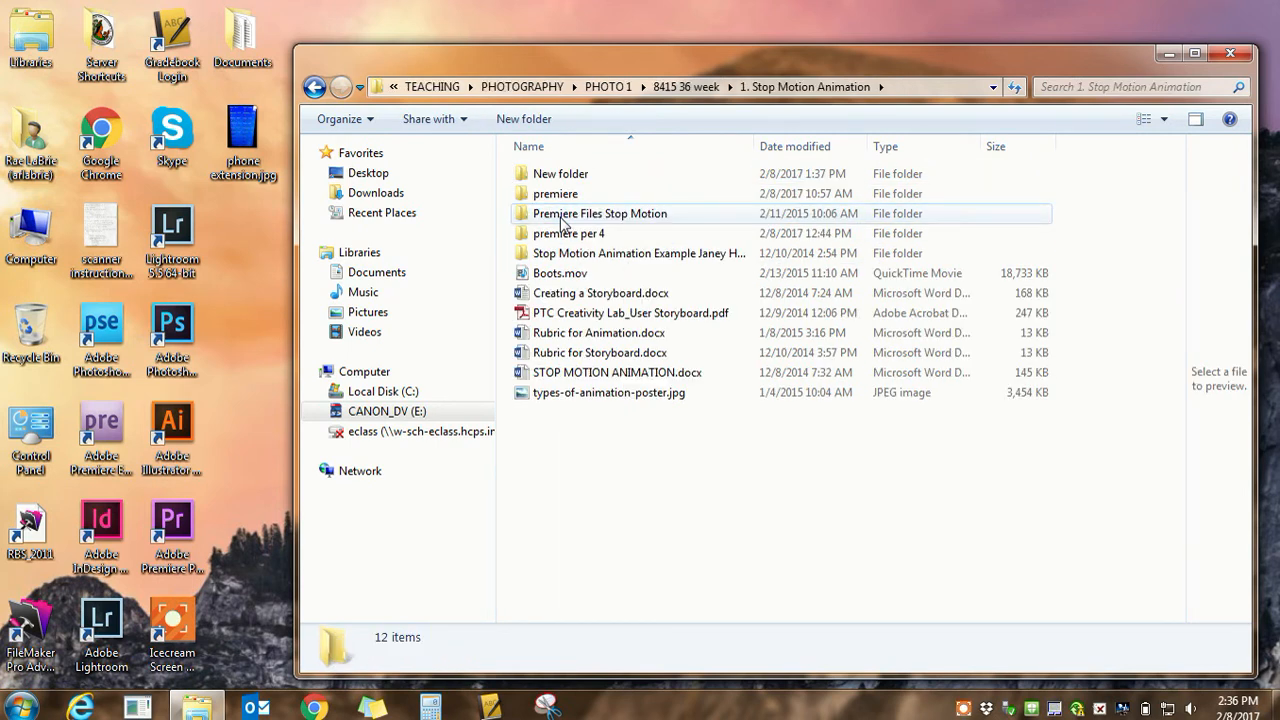
Look through the images in the Stop Motion Animation Example folder and return to the 1. Stop Motion Animation folder
{"action": "double_click", "coordinate": [575, 254]}
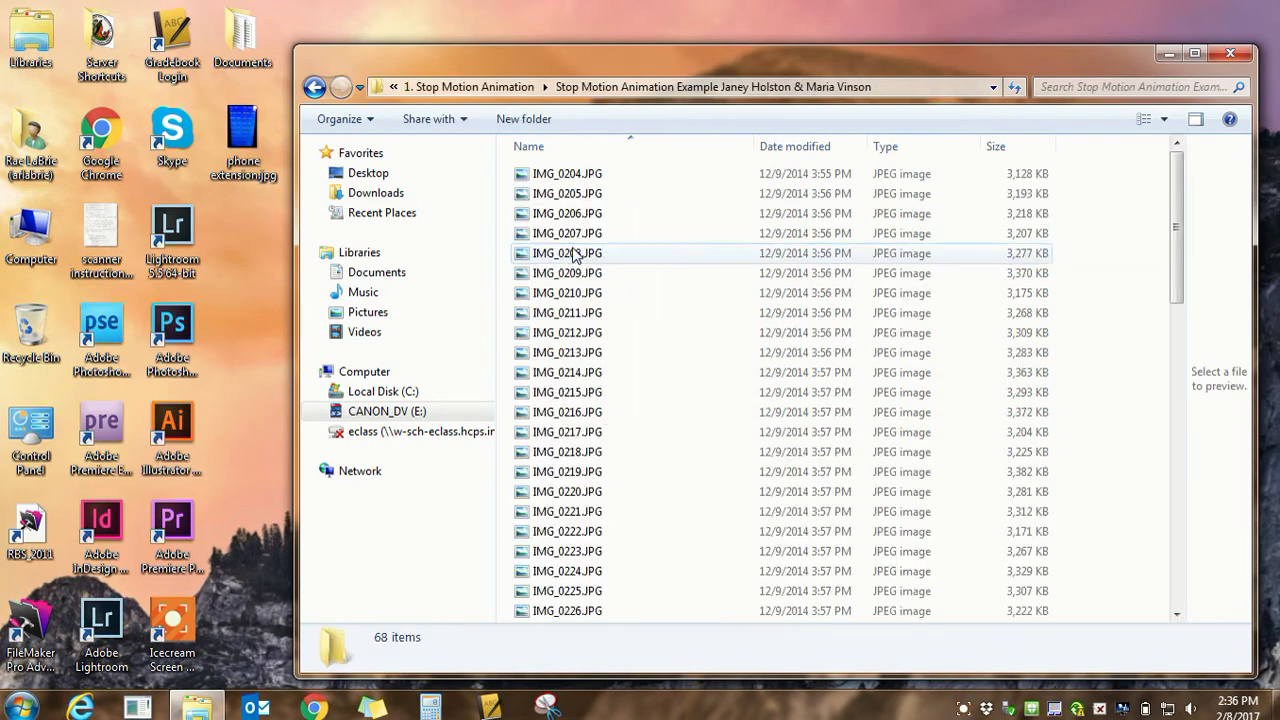
{"action": "mouse_move", "coordinate": [1177, 277]}
{"action": "left_mouse_down"}
{"action": "mouse_move", "coordinate": [1166, 622]}
{"action": "mouse_move", "coordinate": [1197, 263]}
{"action": "left_mouse_up"}
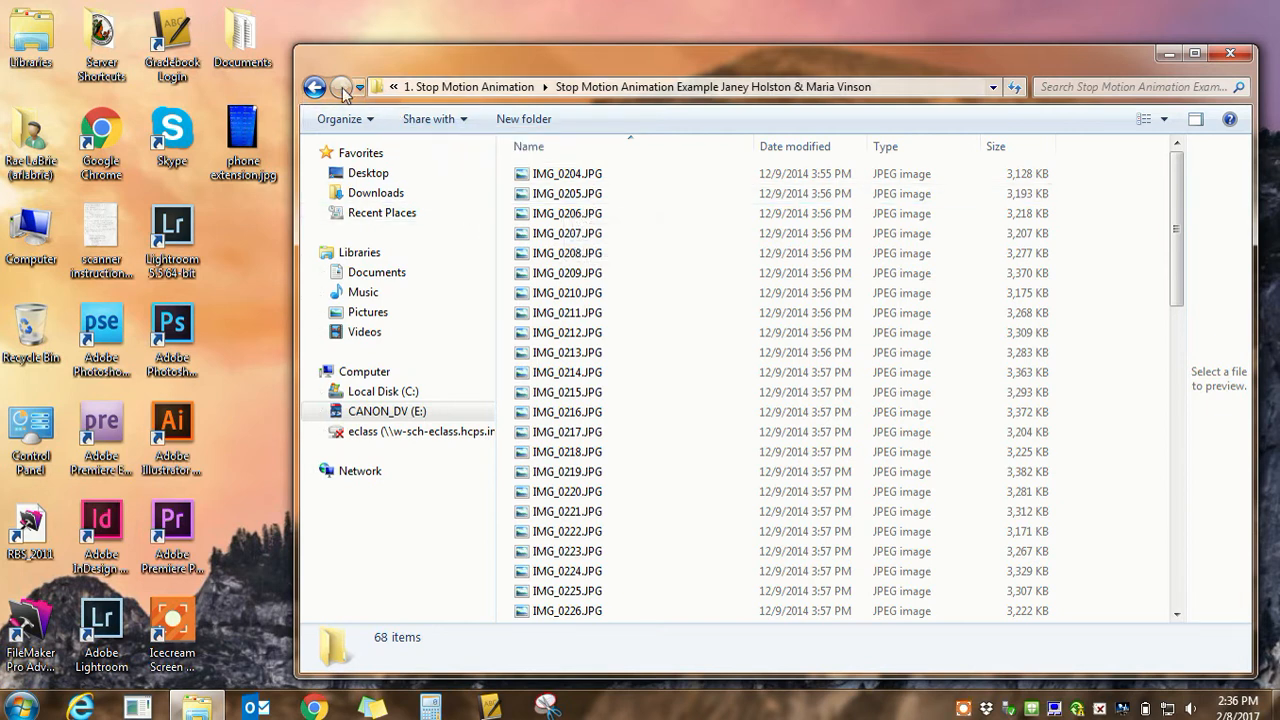
{"action": "left_click", "coordinate": [314, 87]}
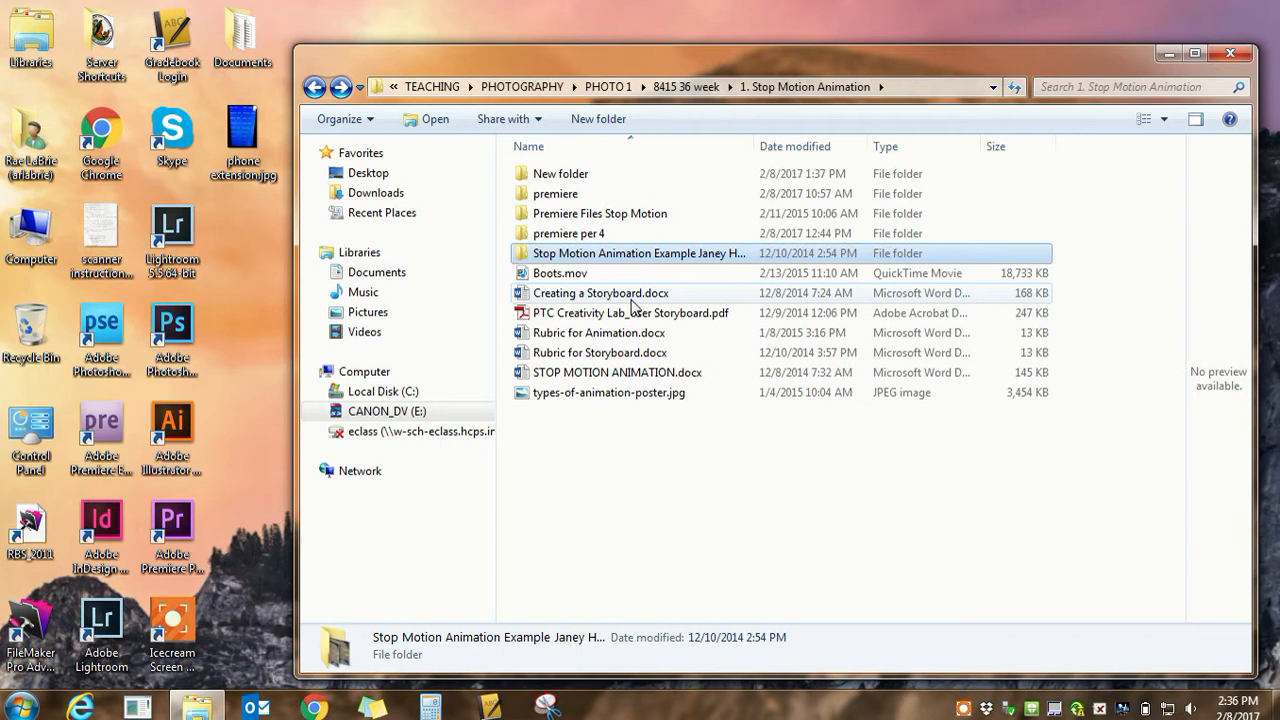
{"action": "left_click", "coordinate": [632, 445]}
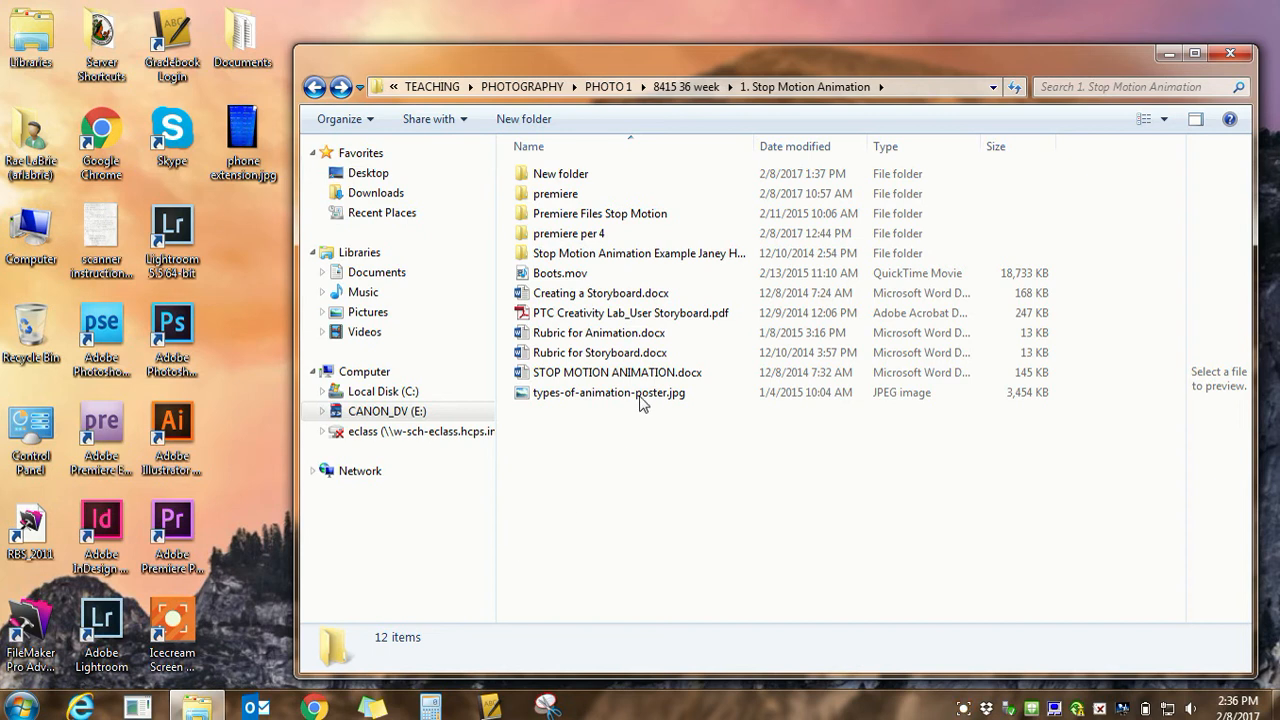
Create a new folder named "Premiere files" inside the 1. Stop Motion Animation folder
{"action": "left_click", "coordinate": [524, 119]}
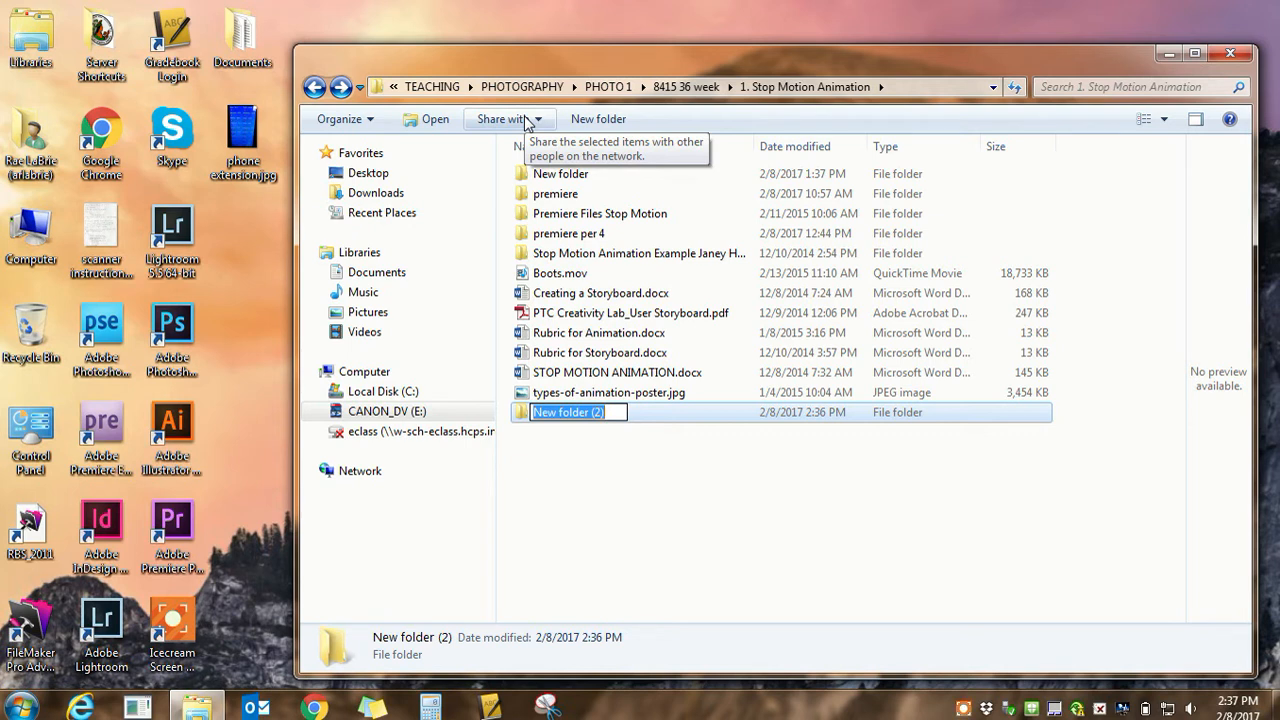
{"action": "type", "text": "Prem"}
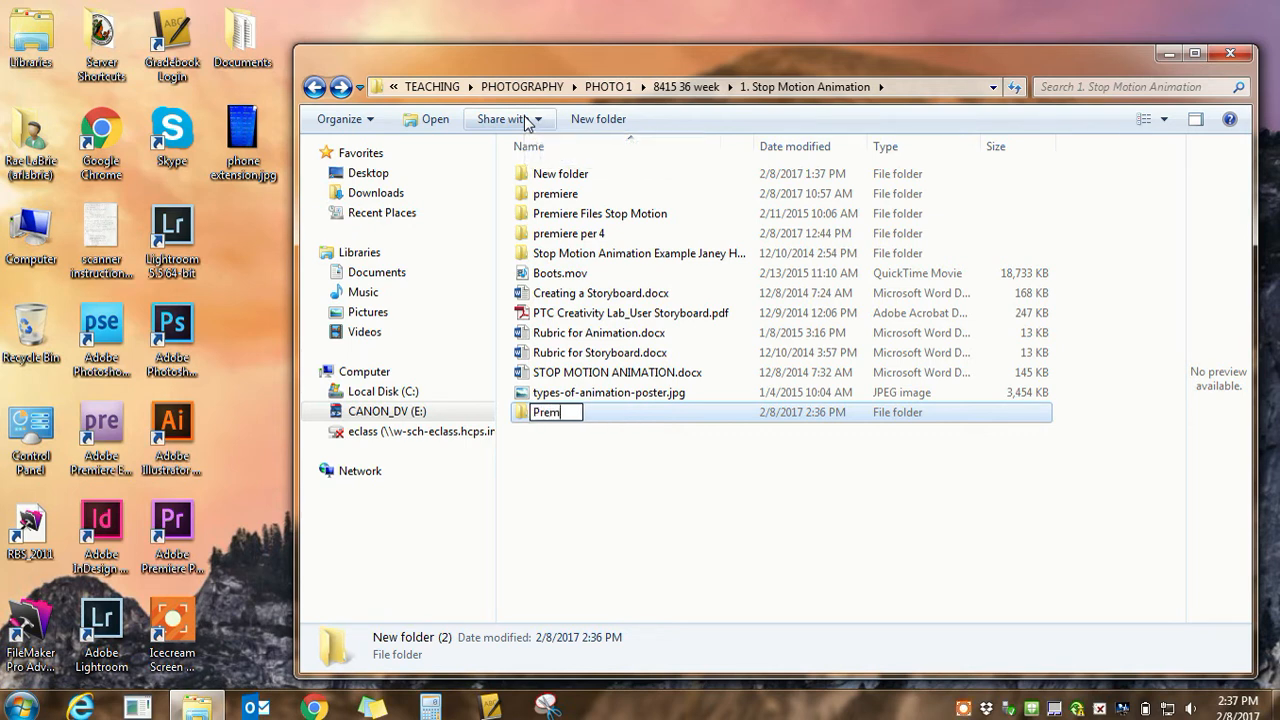
{"action": "type", "text": "iere files"}
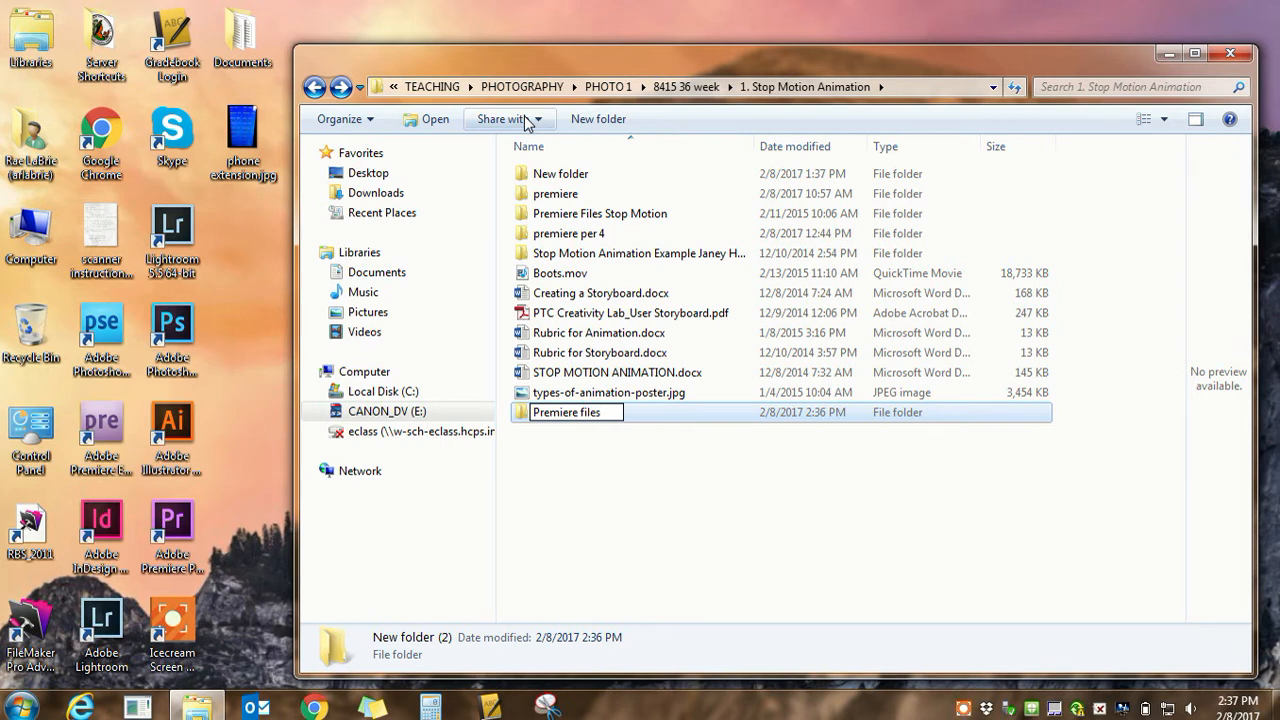
{"action": "key", "text": "Return"}
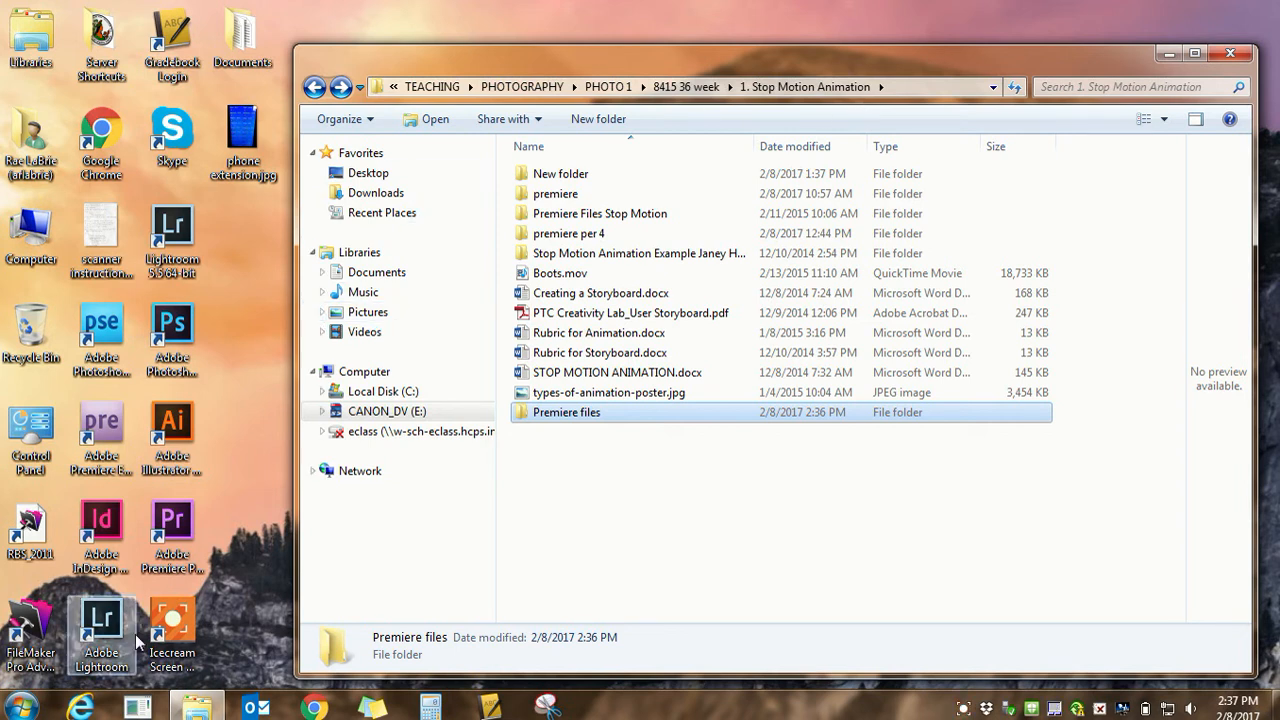
Launch Adobe Premiere Pro CC 2014
{"action": "left_click", "coordinate": [22, 708]}
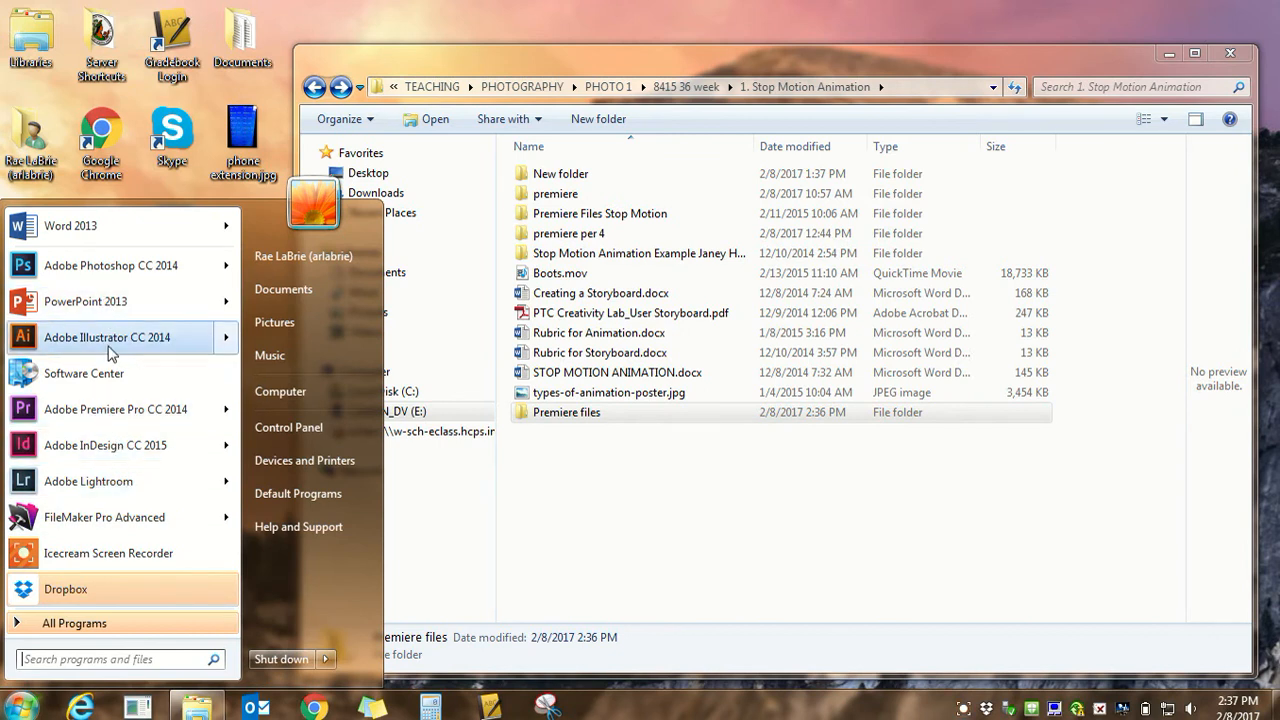
{"action": "mouse_move", "coordinate": [112, 424]}
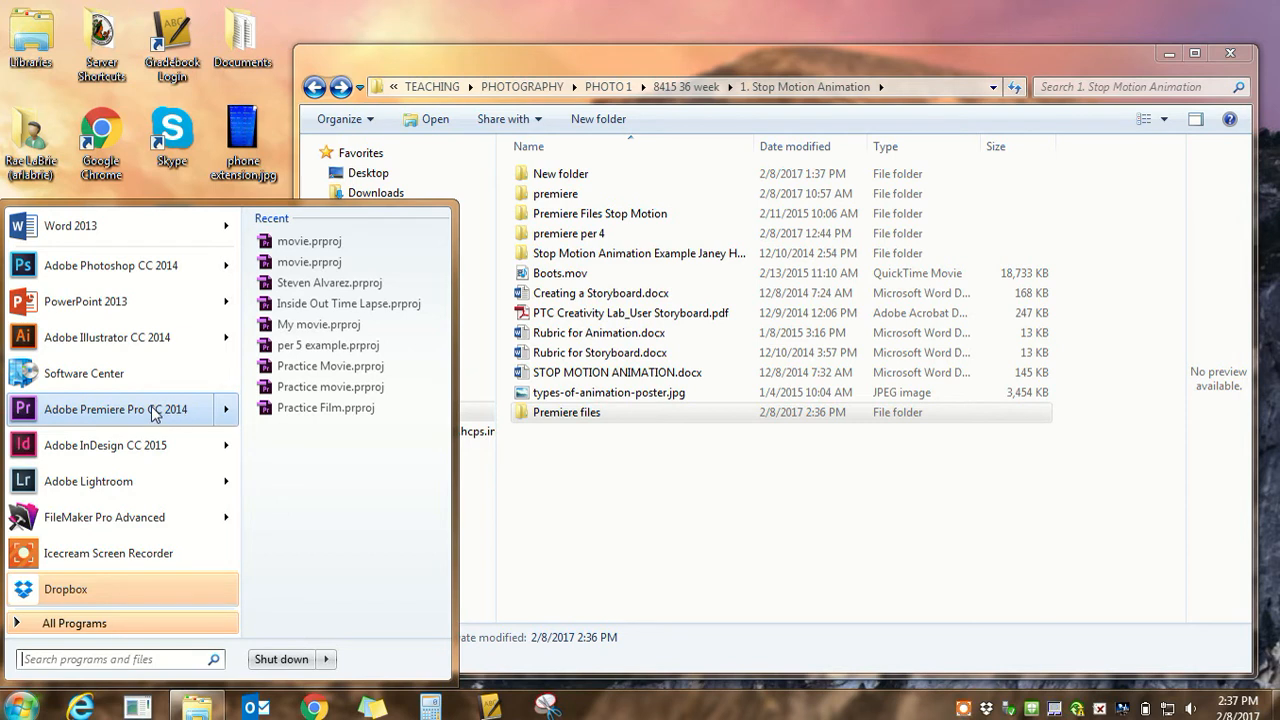
{"action": "left_click", "coordinate": [157, 411]}
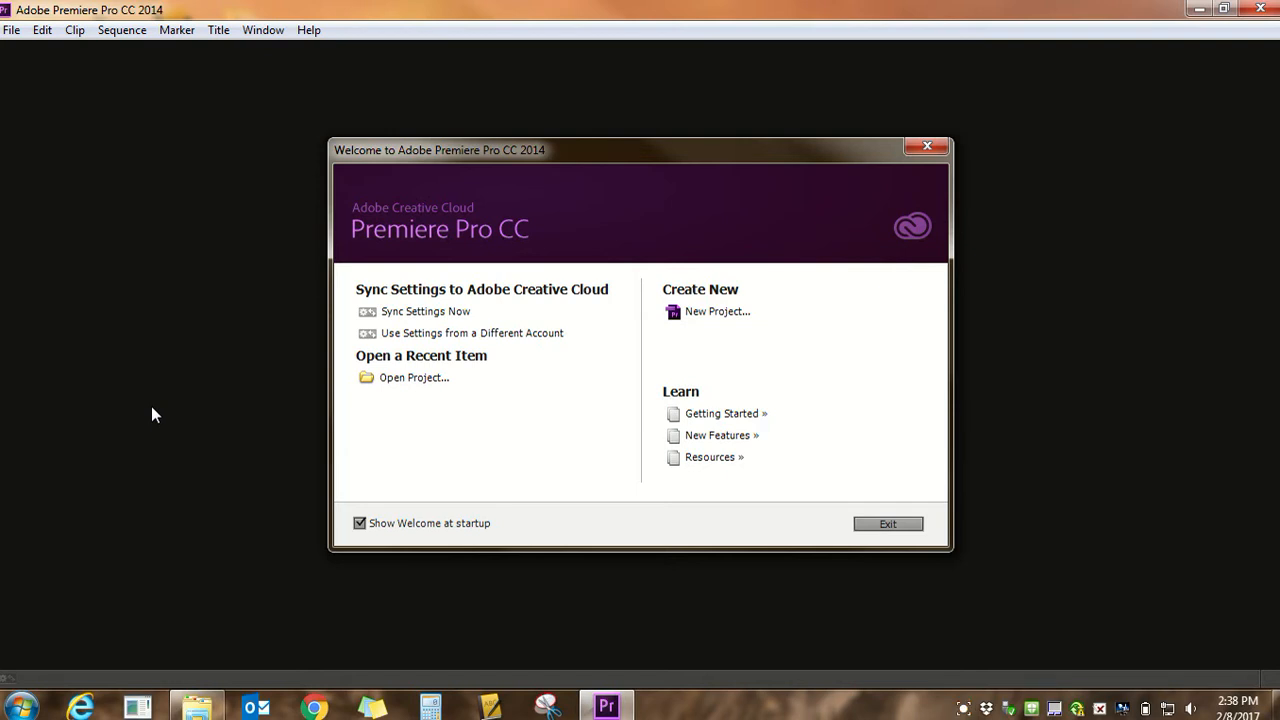
Start a new project and name it "Sample Movie"
{"action": "left_click", "coordinate": [699, 313]}
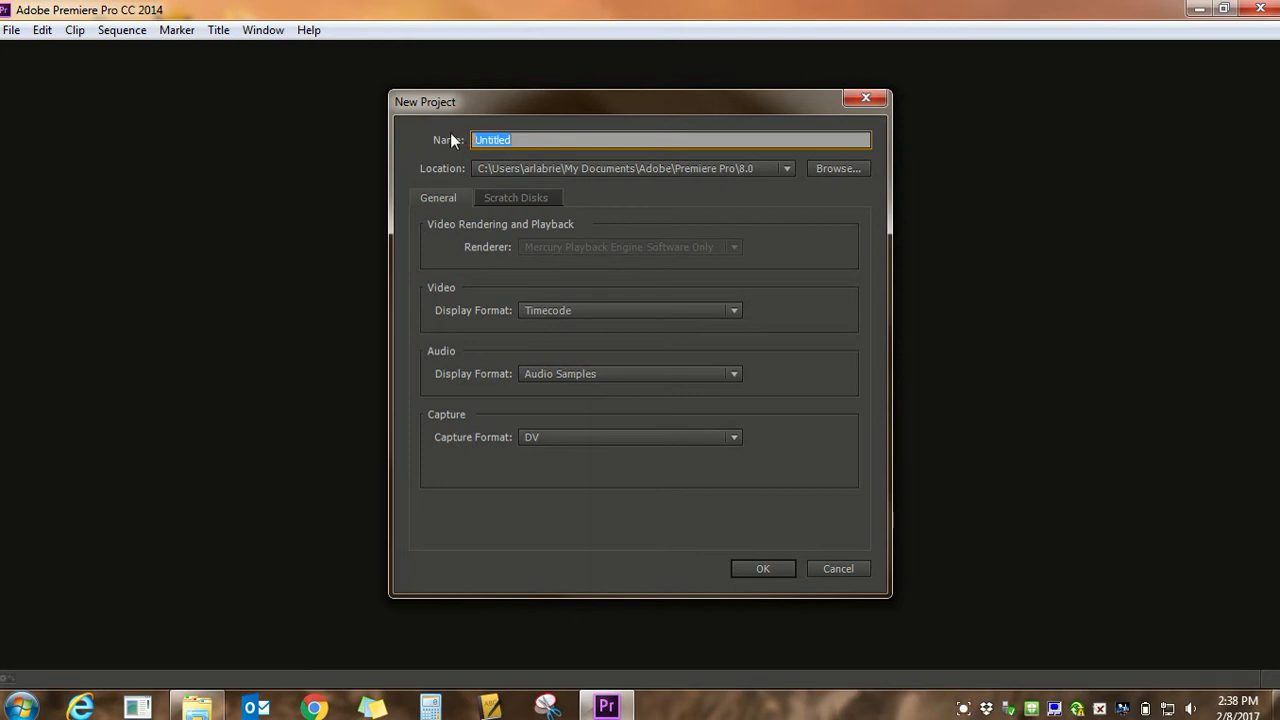
{"action": "left_click", "coordinate": [520, 142]}
{"action": "left_click_drag", "start_coordinate": [517, 137], "coordinate": [450, 142]}
{"action": "type", "text": "Sample Movie"}
Set the project location to the "Premiere files" folder under 1. Stop Motion Animation on the CANON_DV (E:) drive and create the project
{"action": "left_click", "coordinate": [824, 169]}
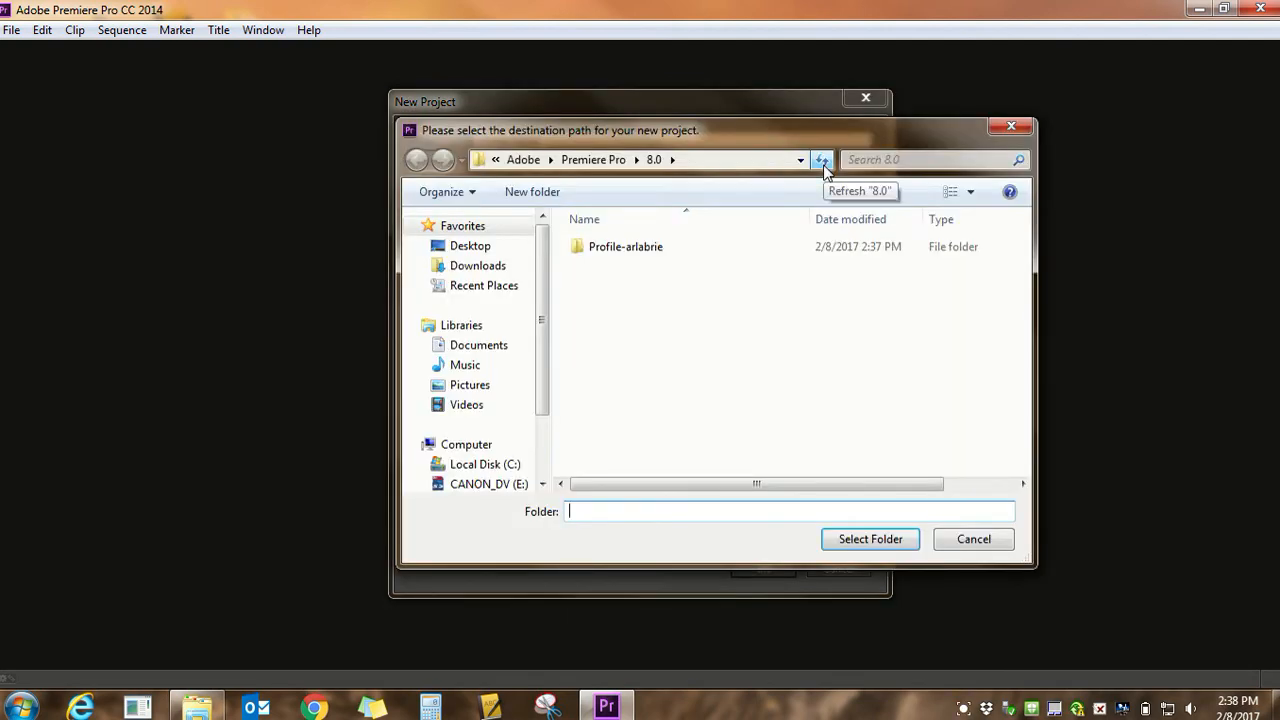
{"action": "left_click", "coordinate": [493, 485]}
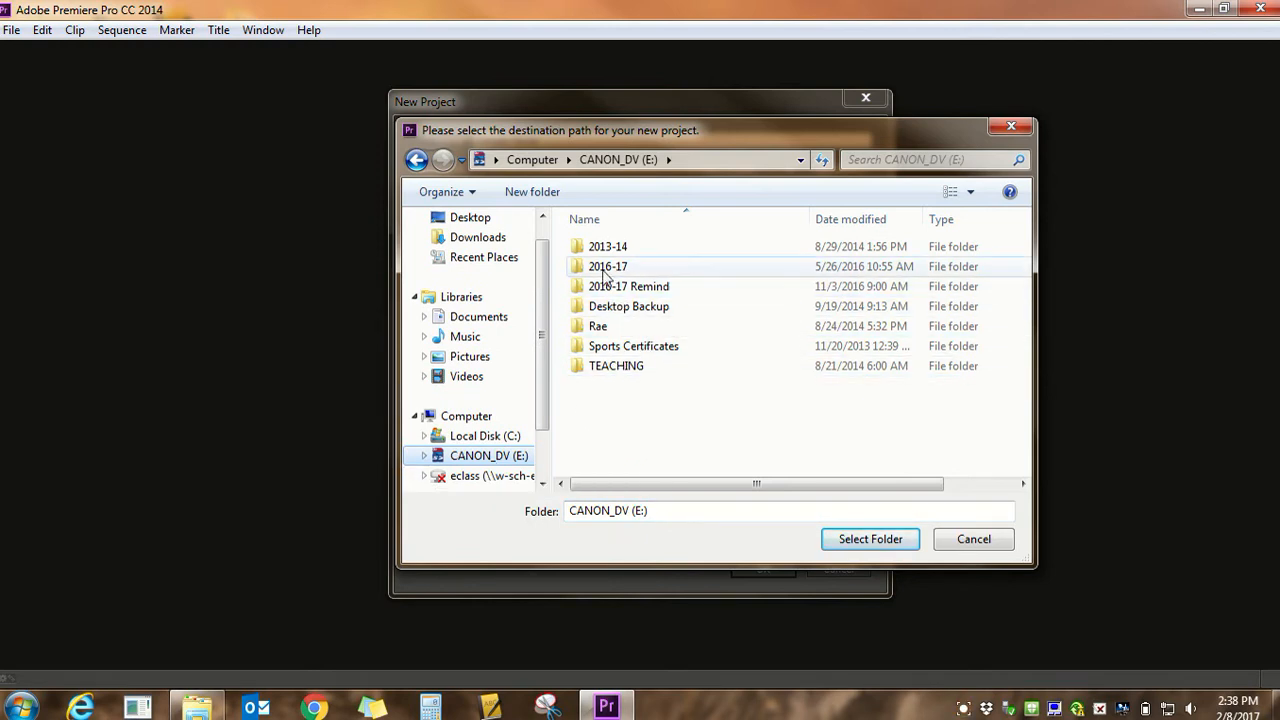
{"action": "left_click", "coordinate": [626, 370]}
{"action": "double_click", "coordinate": [625, 368]}
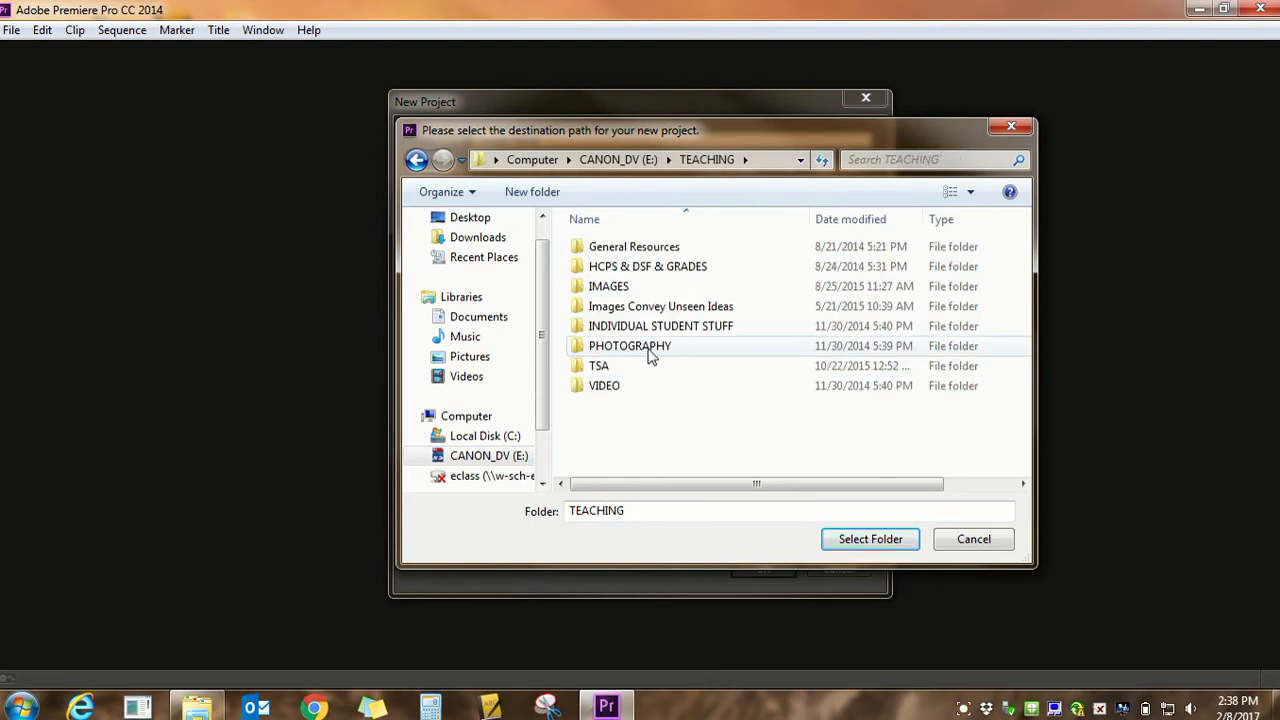
{"action": "double_click", "coordinate": [634, 347]}
{"action": "double_click", "coordinate": [626, 330]}
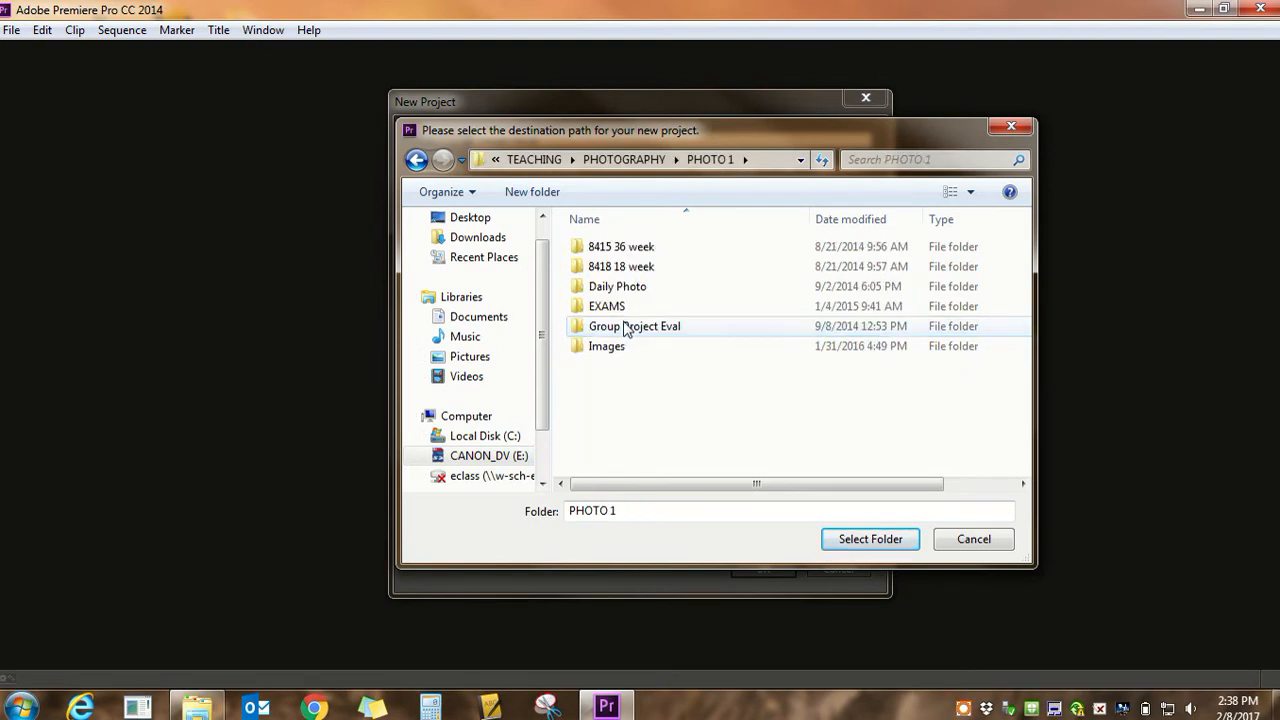
{"action": "double_click", "coordinate": [620, 250]}
{"action": "double_click", "coordinate": [620, 287]}
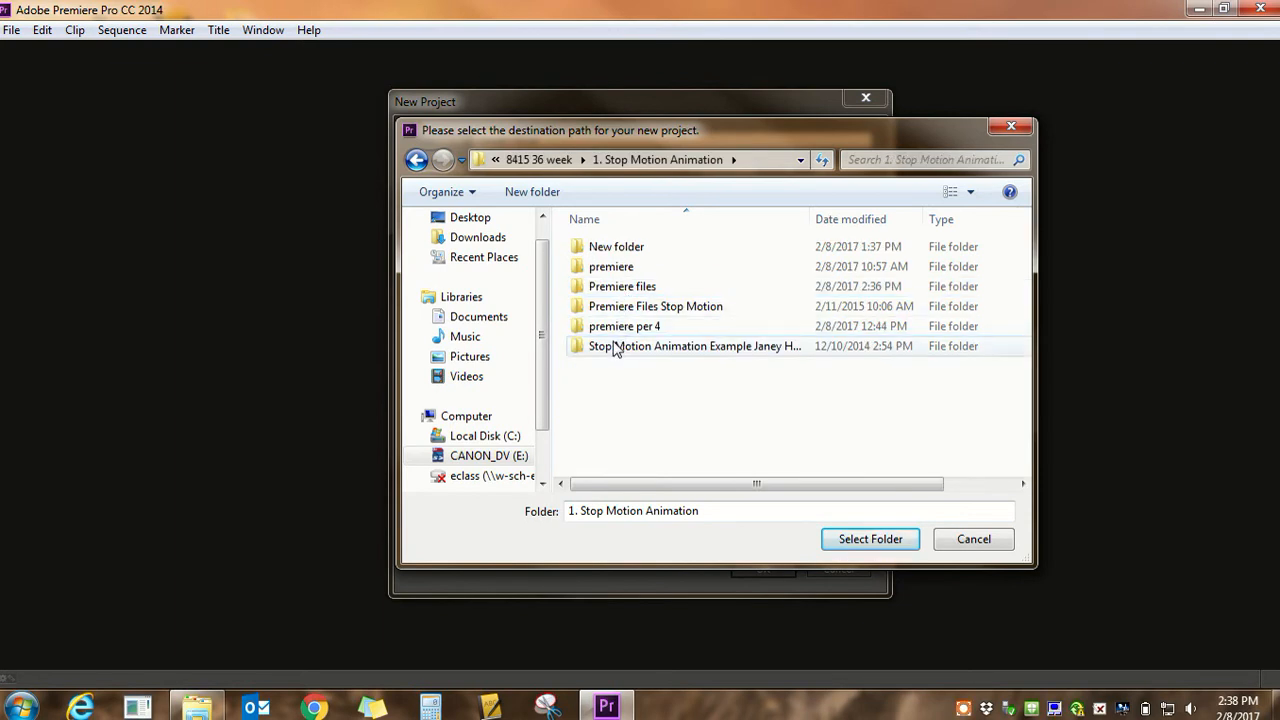
{"action": "left_click", "coordinate": [648, 289]}
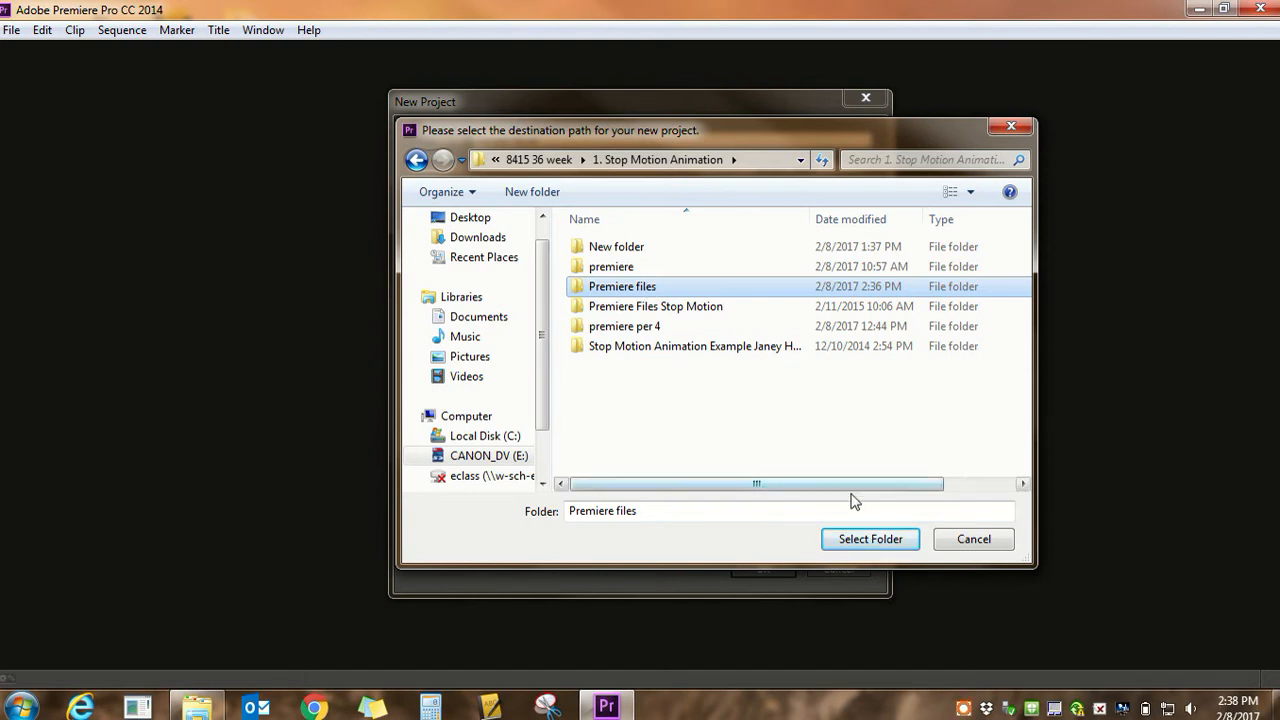
{"action": "left_click", "coordinate": [868, 540]}
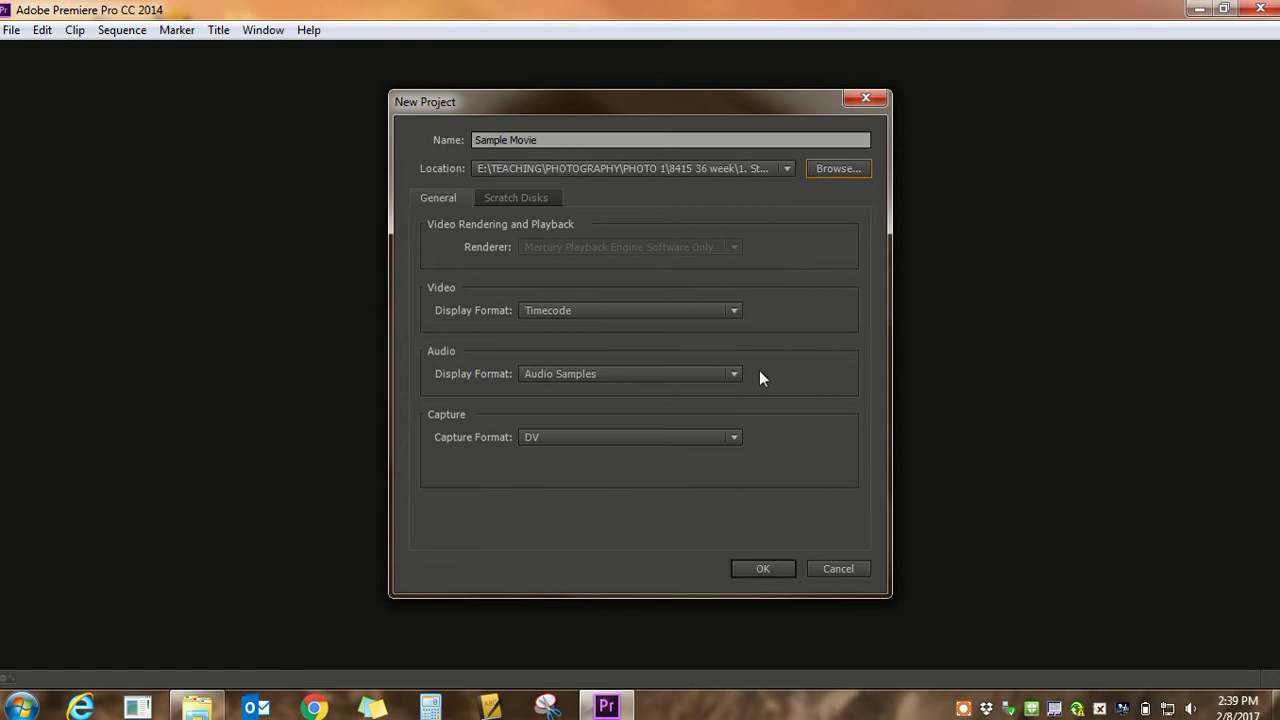
{"action": "left_click", "coordinate": [763, 567]}
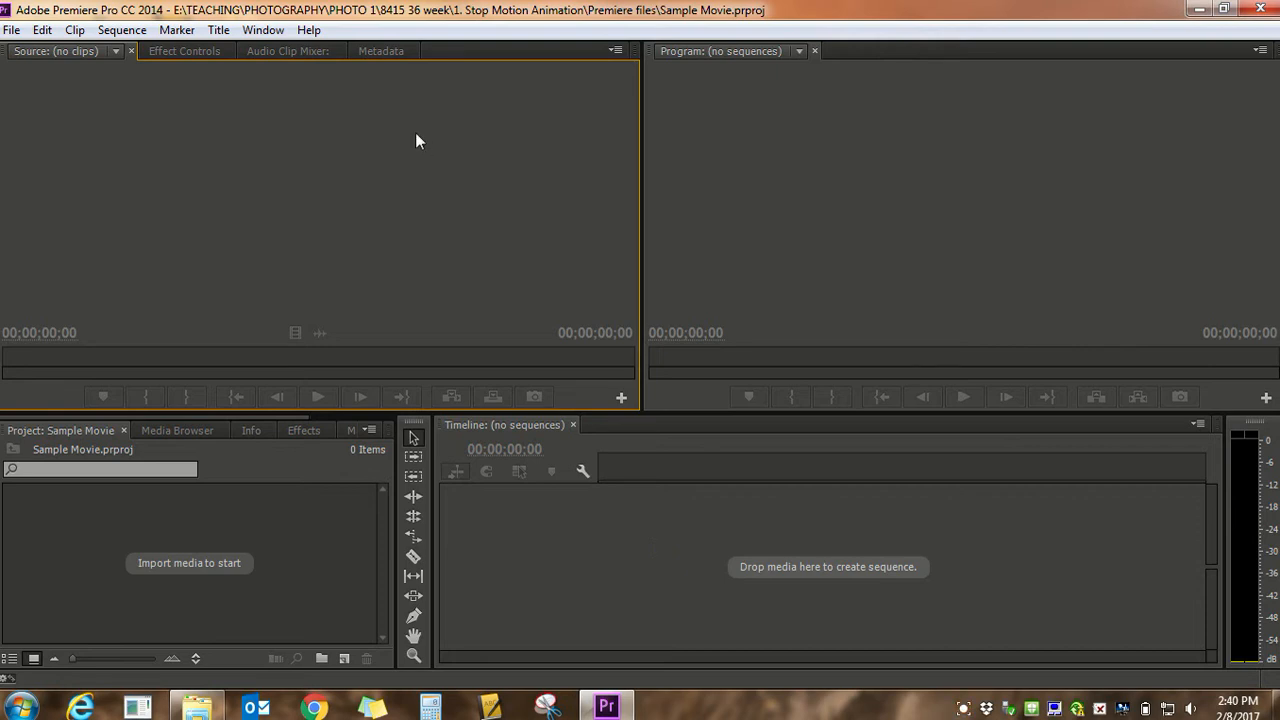
Create a new default still title with the default video settings and name, and move the title window higher on the screen
{"action": "left_click", "coordinate": [219, 30]}
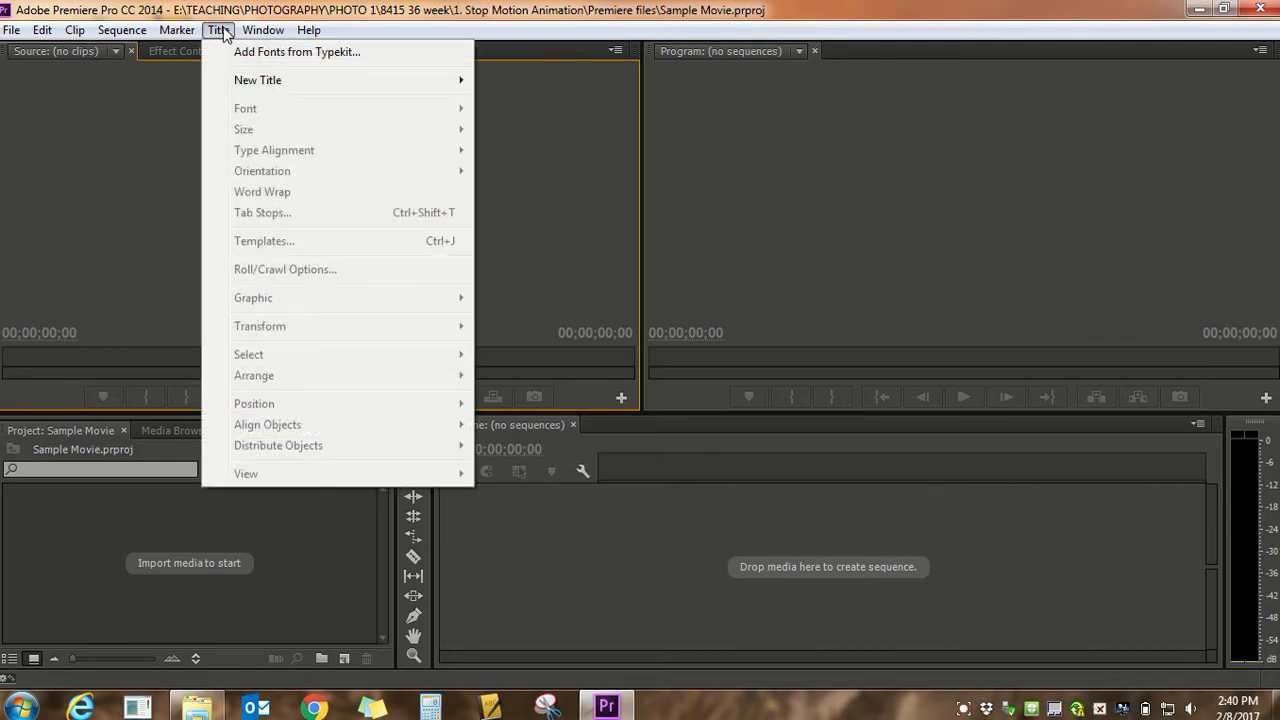
{"action": "mouse_move", "coordinate": [257, 88]}
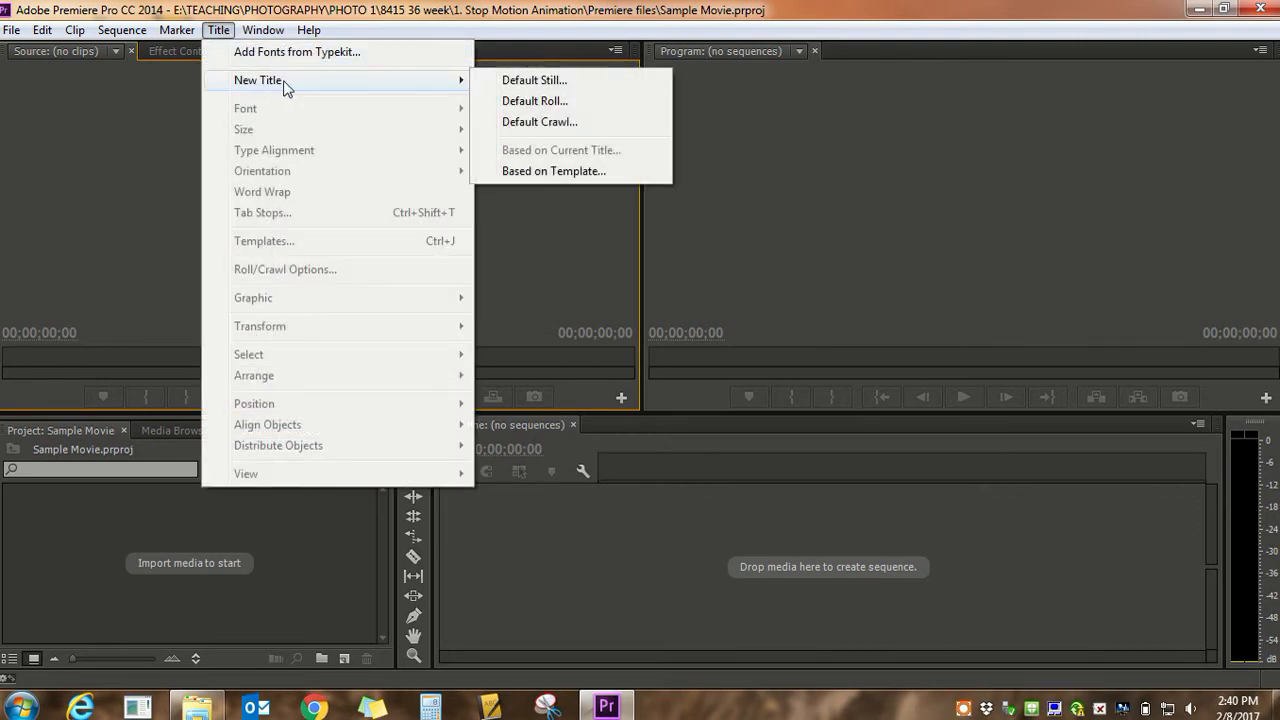
{"action": "left_click", "coordinate": [539, 80]}
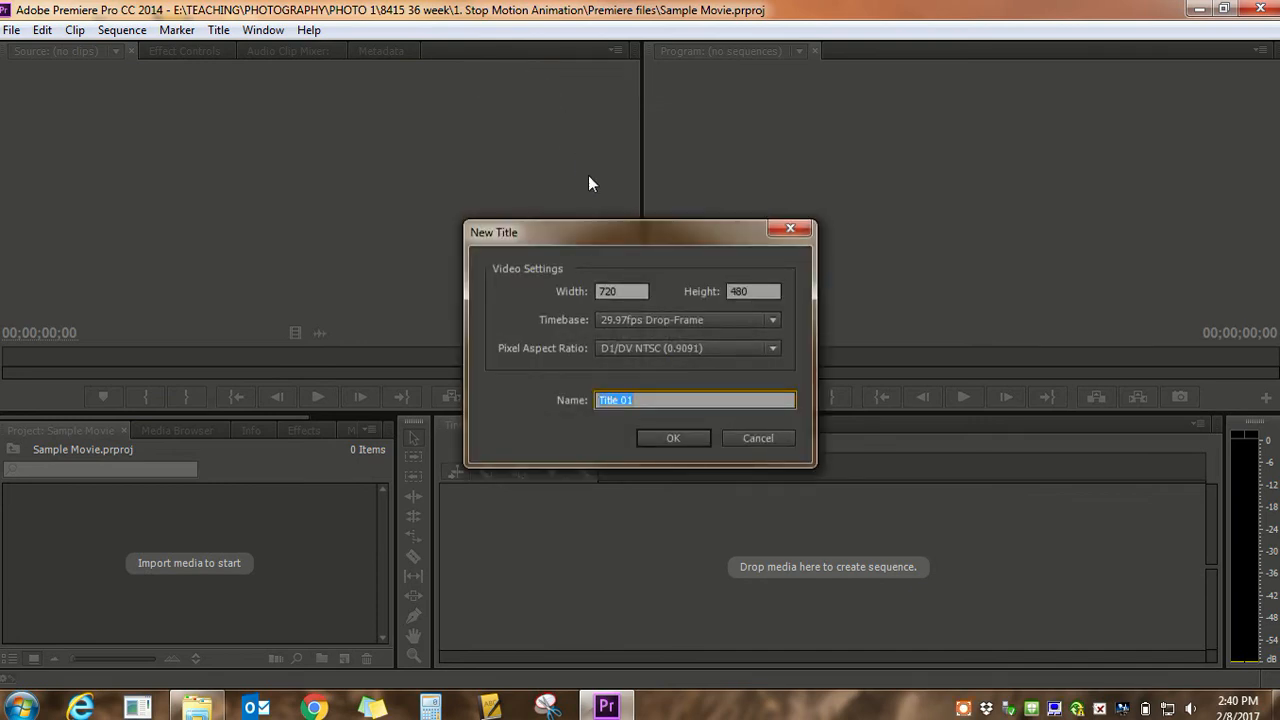
{"action": "left_click", "coordinate": [668, 438]}
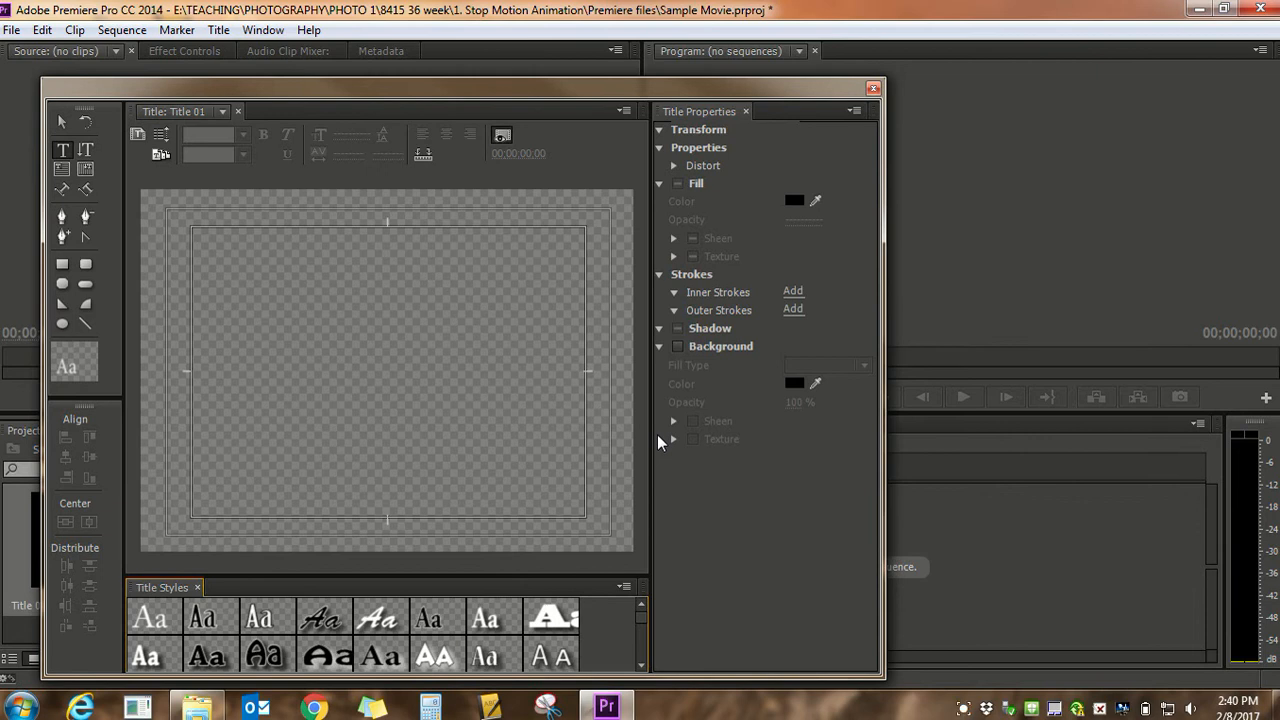
{"action": "left_click_drag", "start_coordinate": [570, 87], "coordinate": [577, 24]}
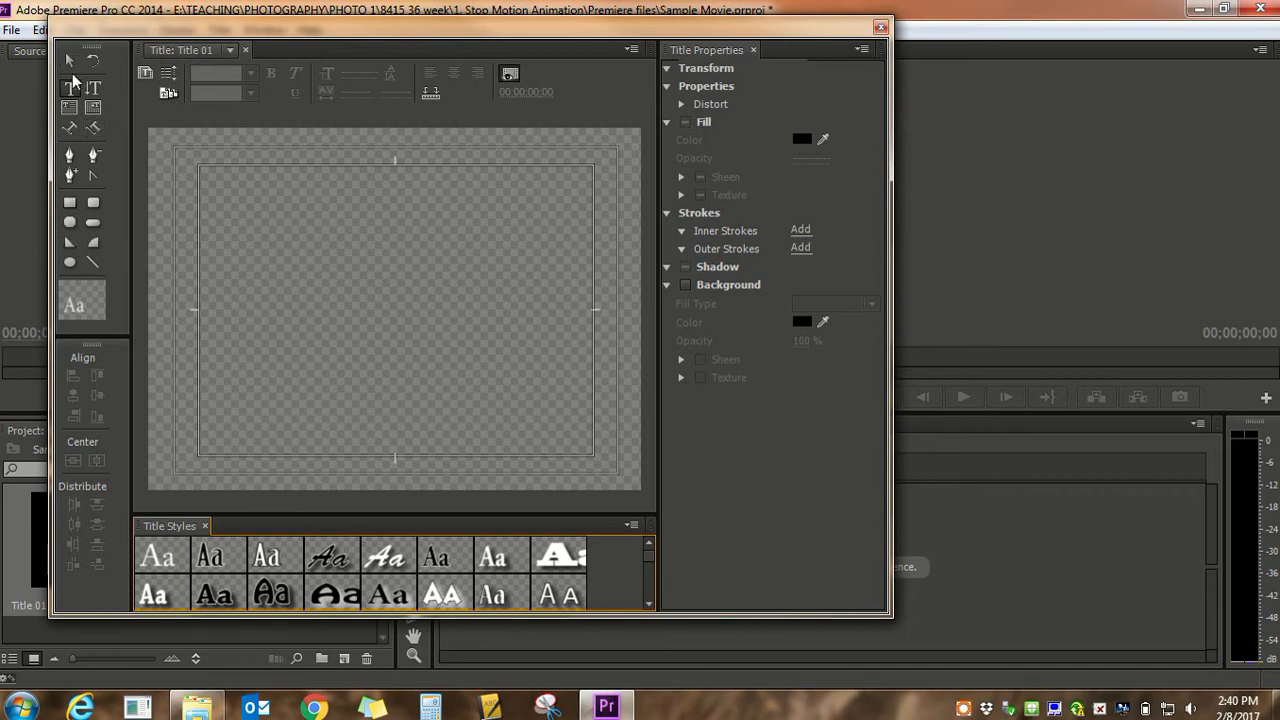
{"action": "left_click", "coordinate": [66, 59]}
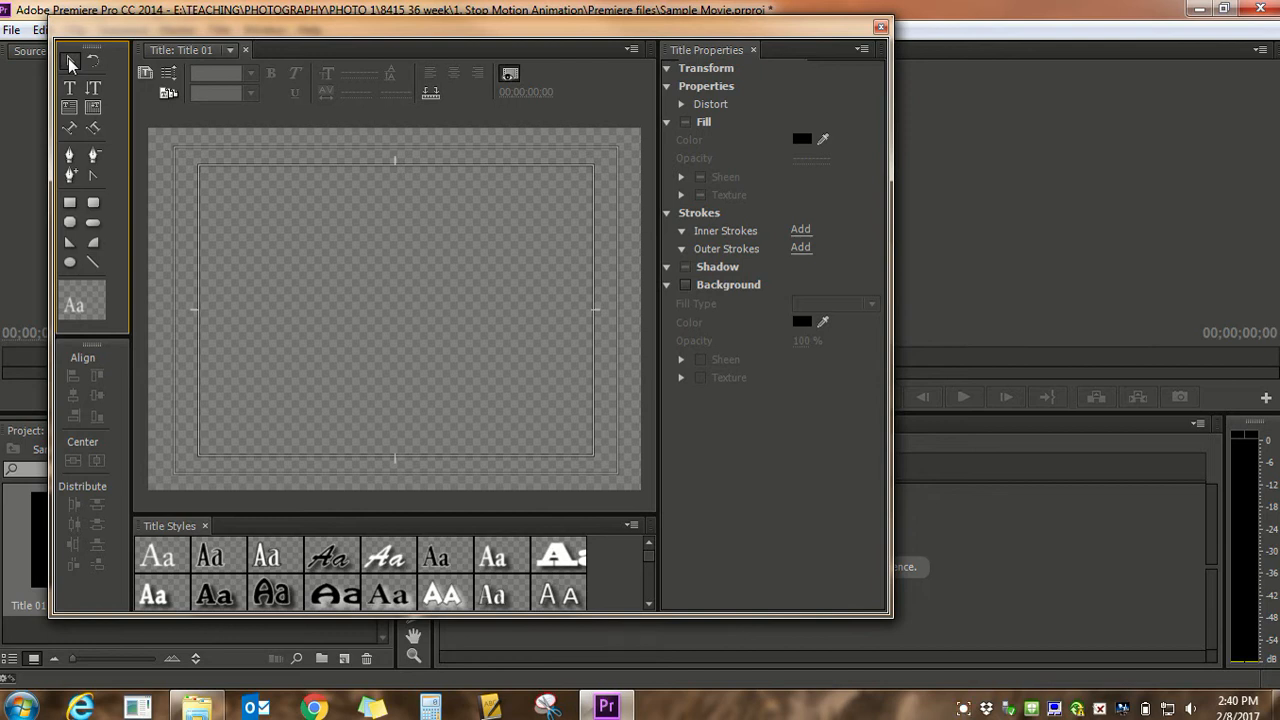
{"action": "left_click", "coordinate": [71, 88]}
{"action": "left_click", "coordinate": [213, 320]}
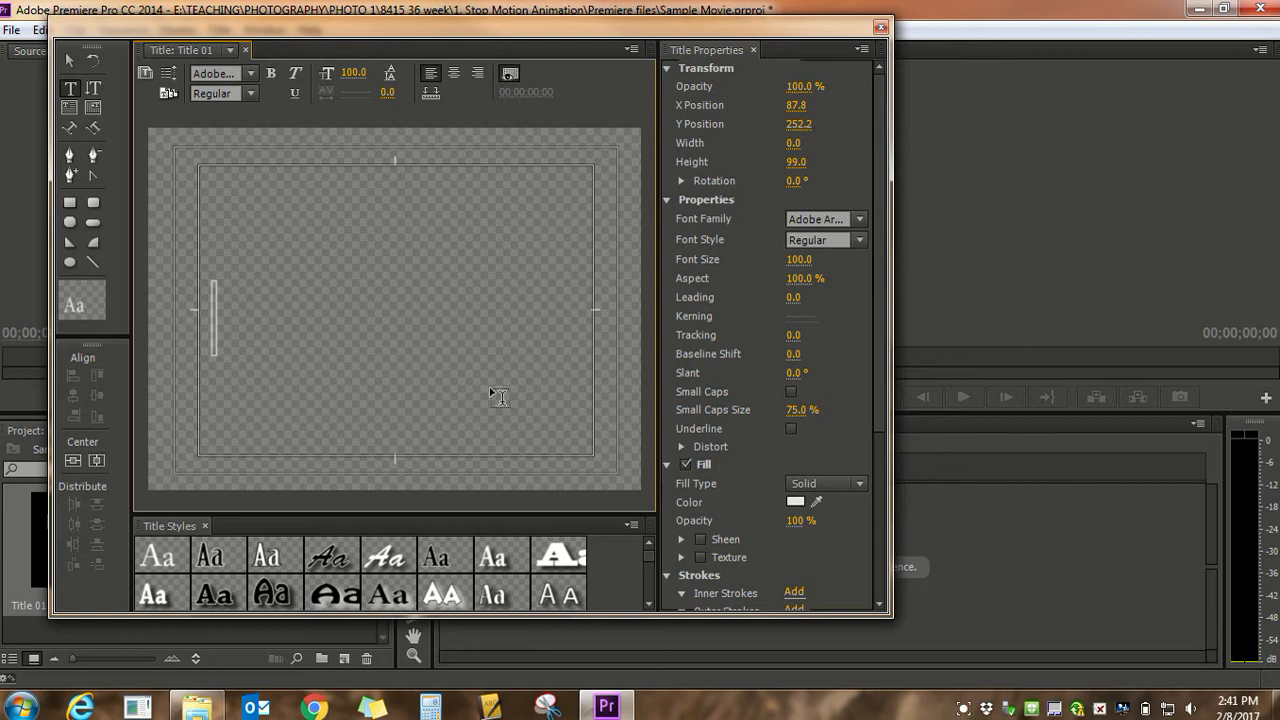
{"action": "left_click", "coordinate": [70, 60]}
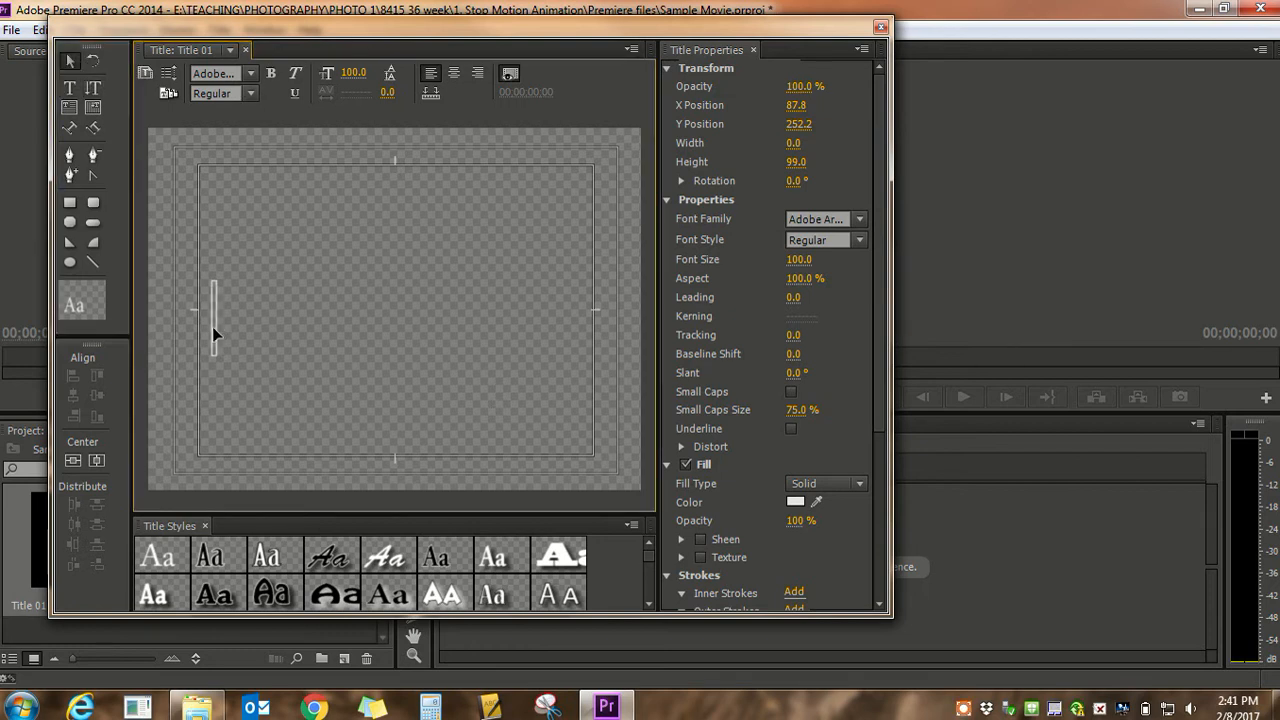
{"action": "left_click", "coordinate": [213, 330]}
Draw a text box about 507 wide and 327 high within the title's inner safe margin using the Type tool
{"action": "left_click", "coordinate": [70, 88]}
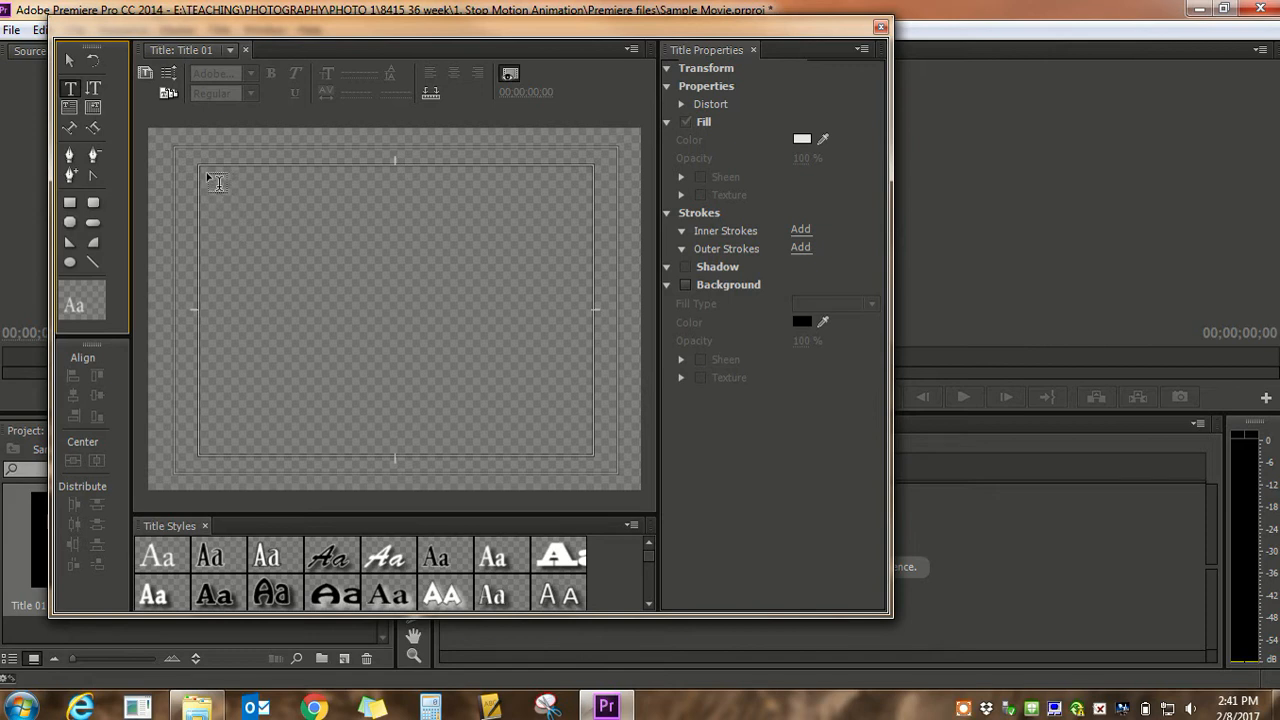
{"action": "left_click_drag", "start_coordinate": [206, 172], "coordinate": [587, 415]}
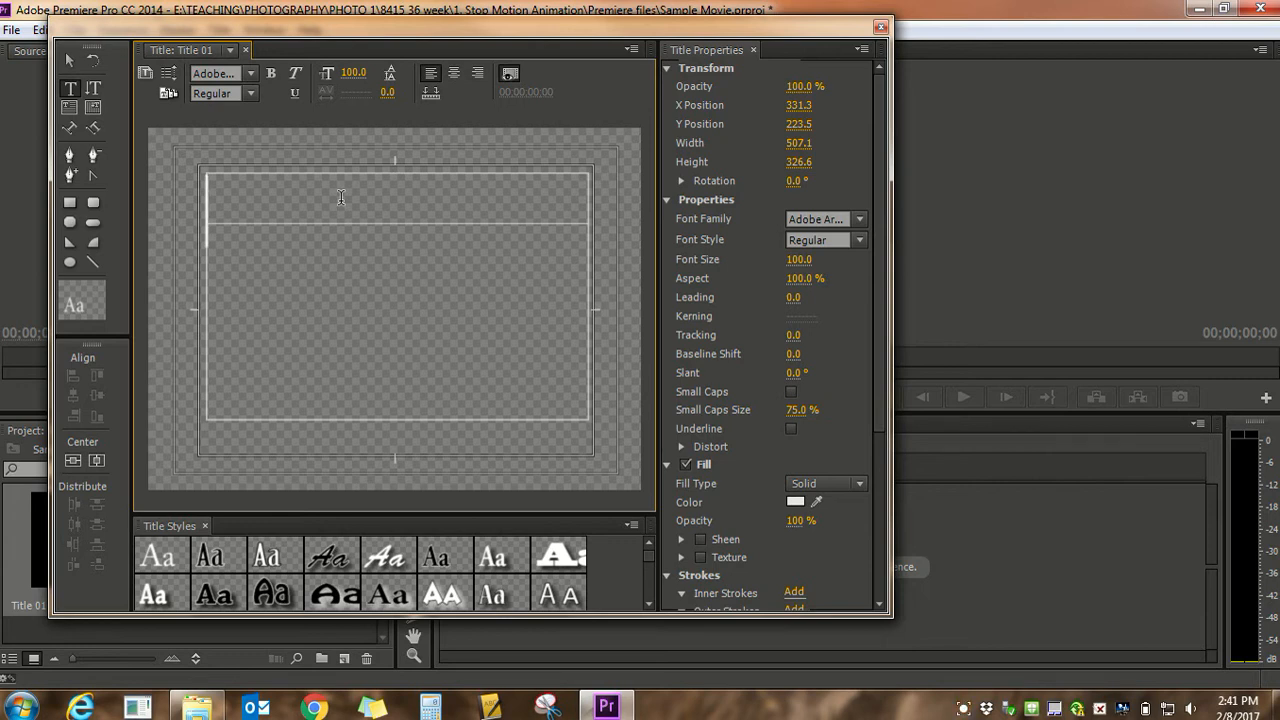
Enter "My Movie" with a second line reading "By" and the author's name in the text box, and centre both lines
{"action": "type", "text": "My Movie"}
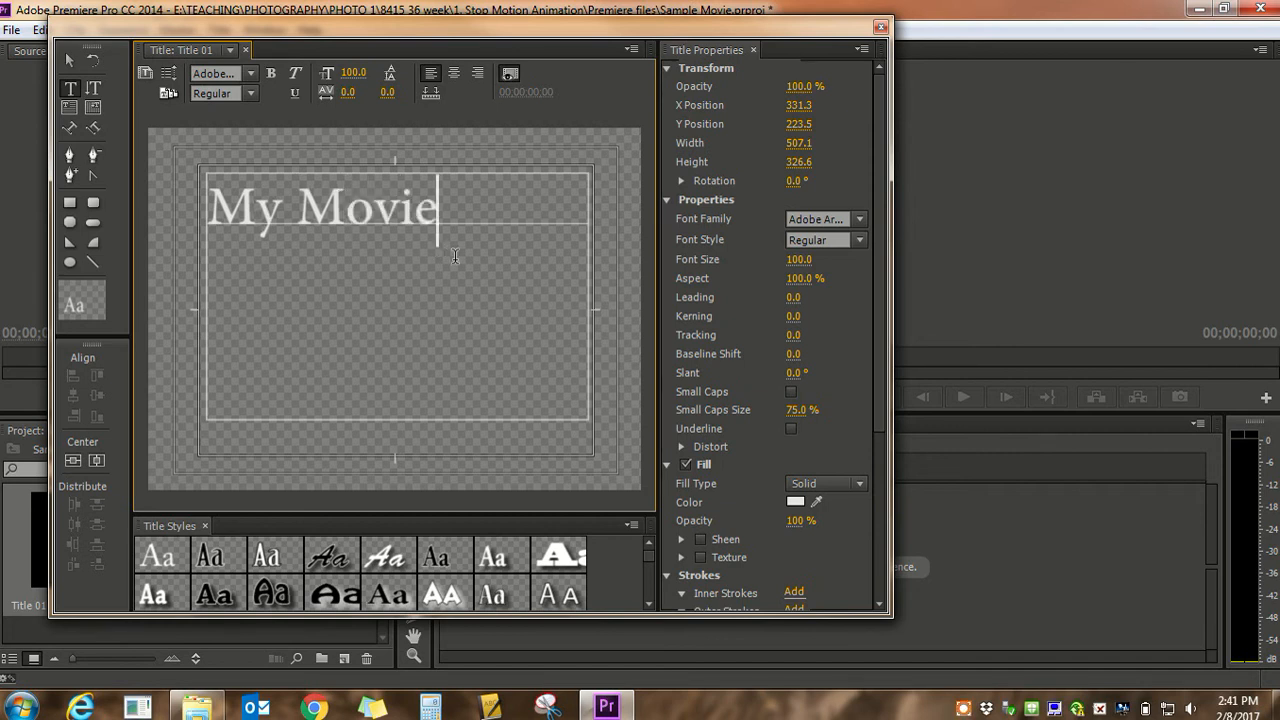
{"action": "key", "text": "Return"}
{"action": "type", "text": "By"}
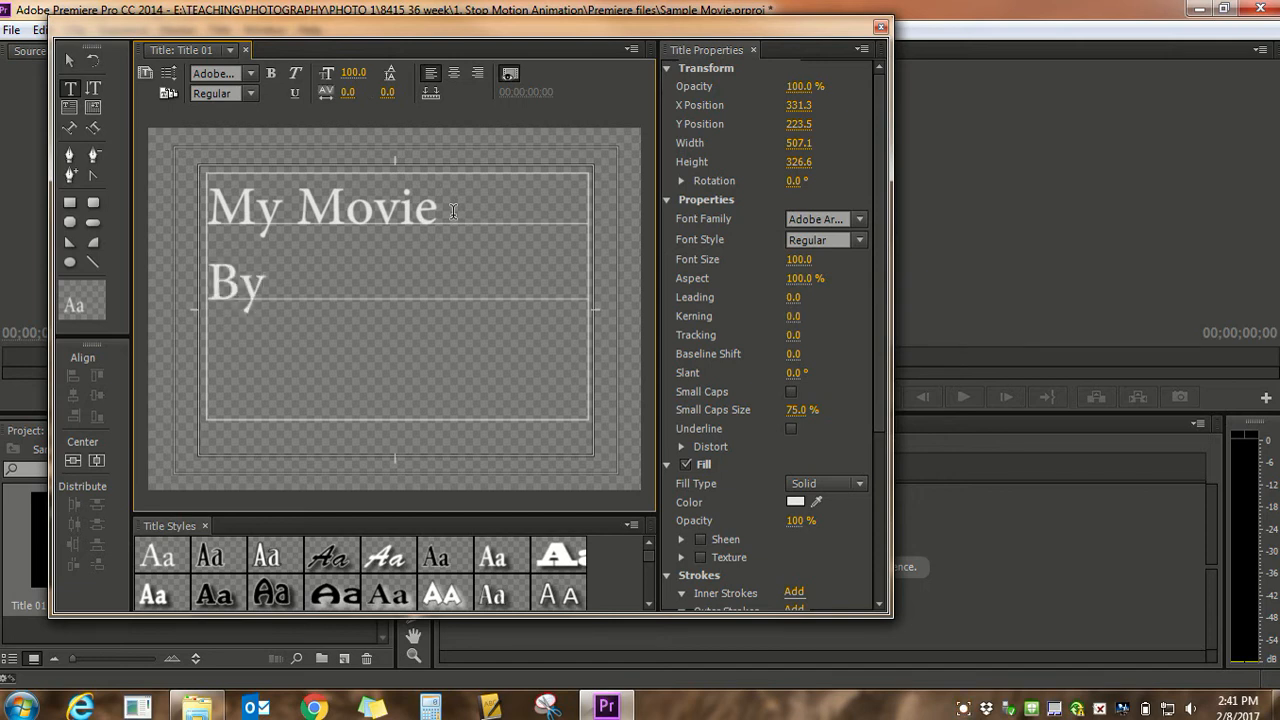
{"action": "type", "text": " Ms. "}
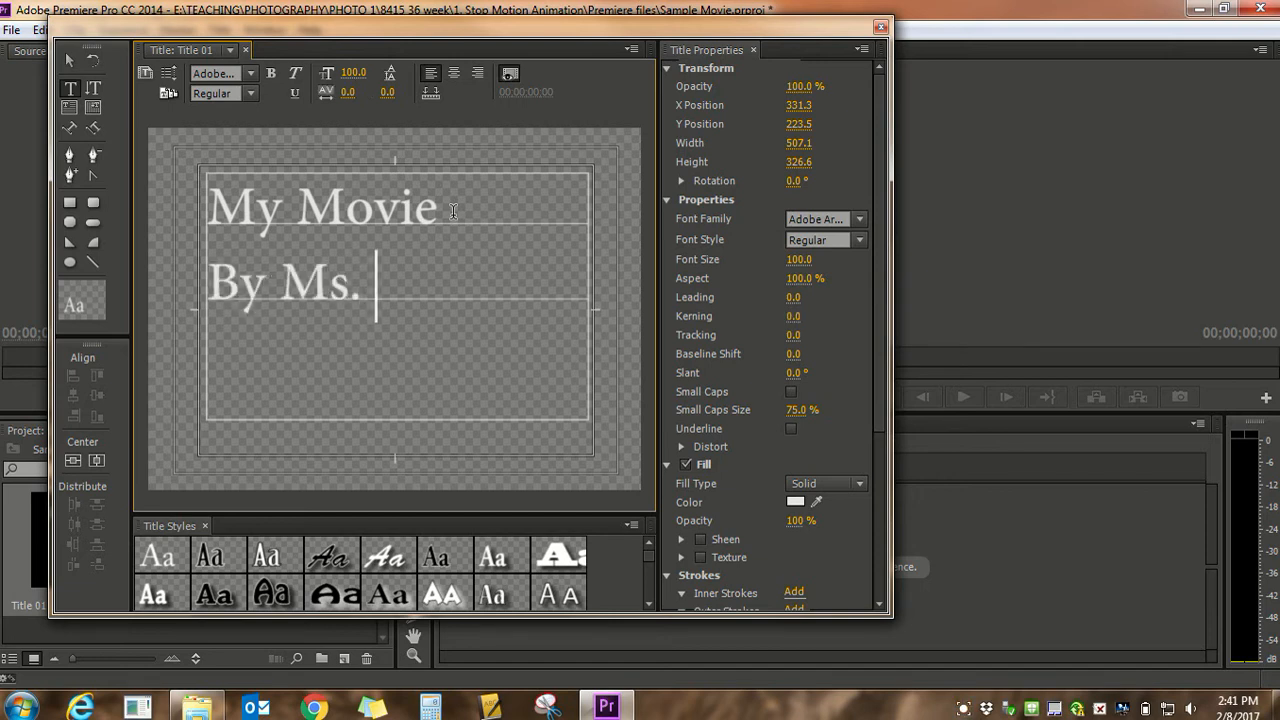
{"action": "type", "text": "LaBrie"}
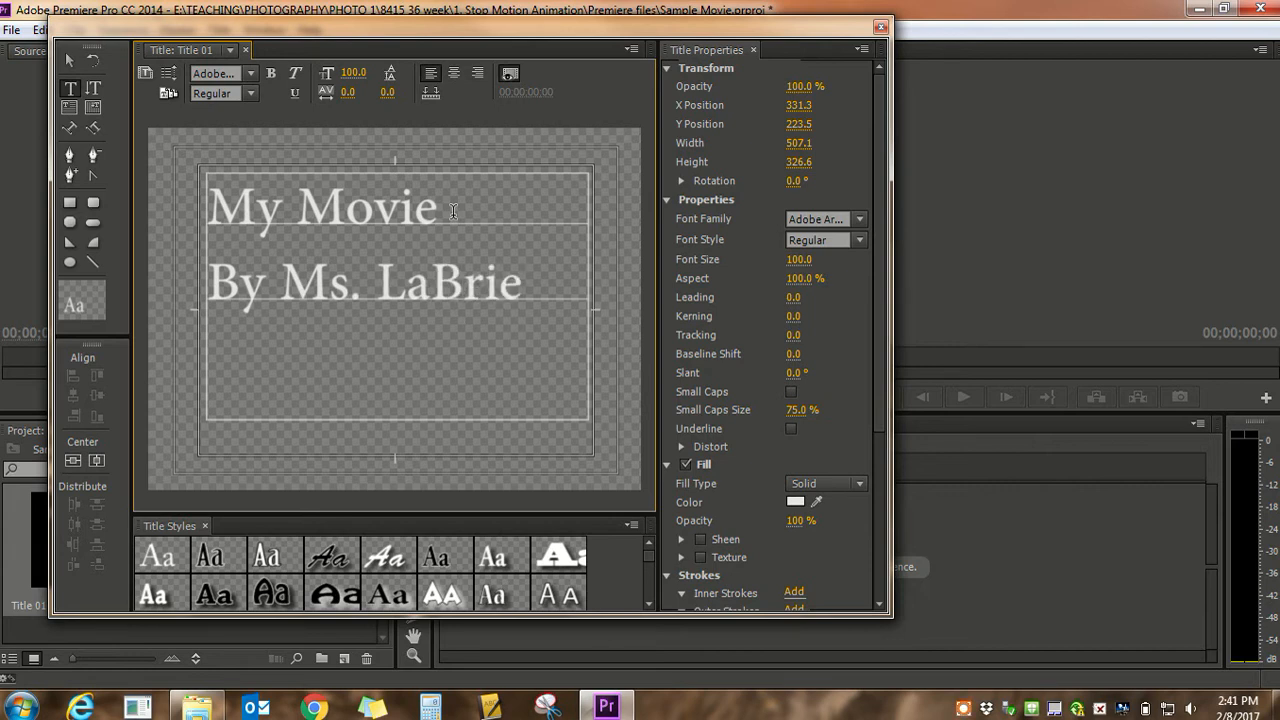
{"action": "left_click_drag", "start_coordinate": [524, 287], "coordinate": [192, 160]}
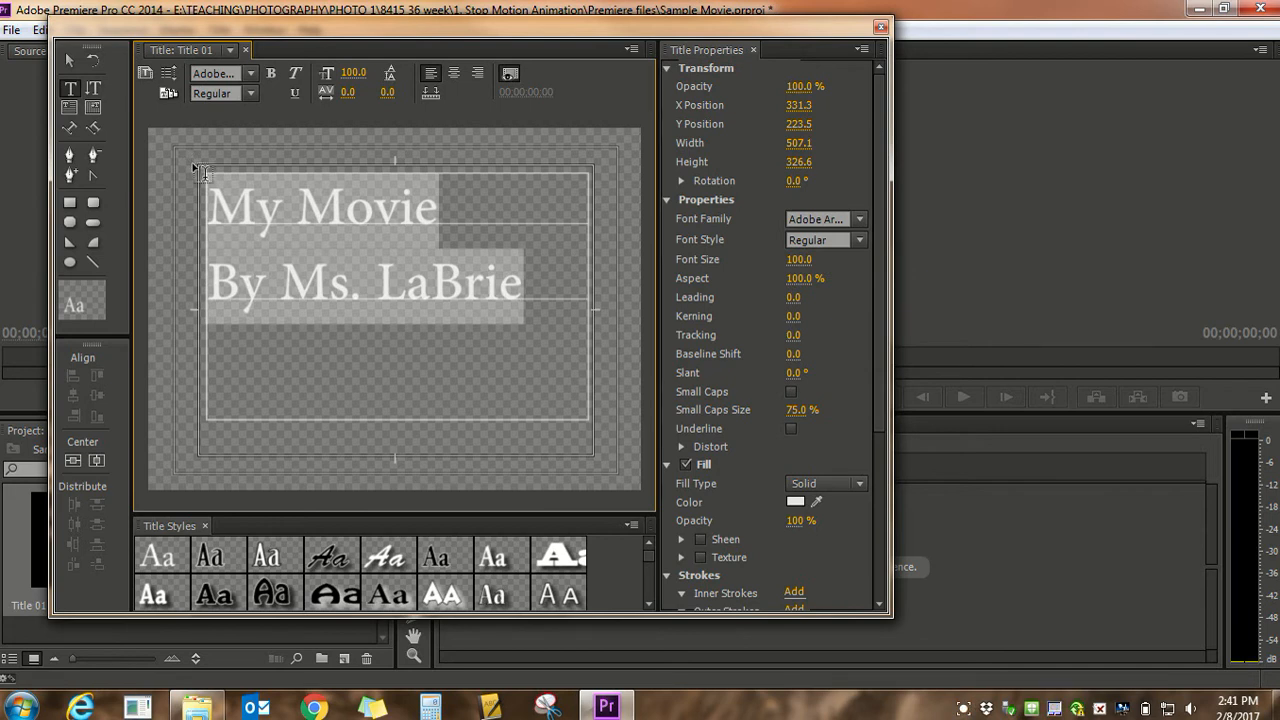
{"action": "left_click", "coordinate": [455, 75]}
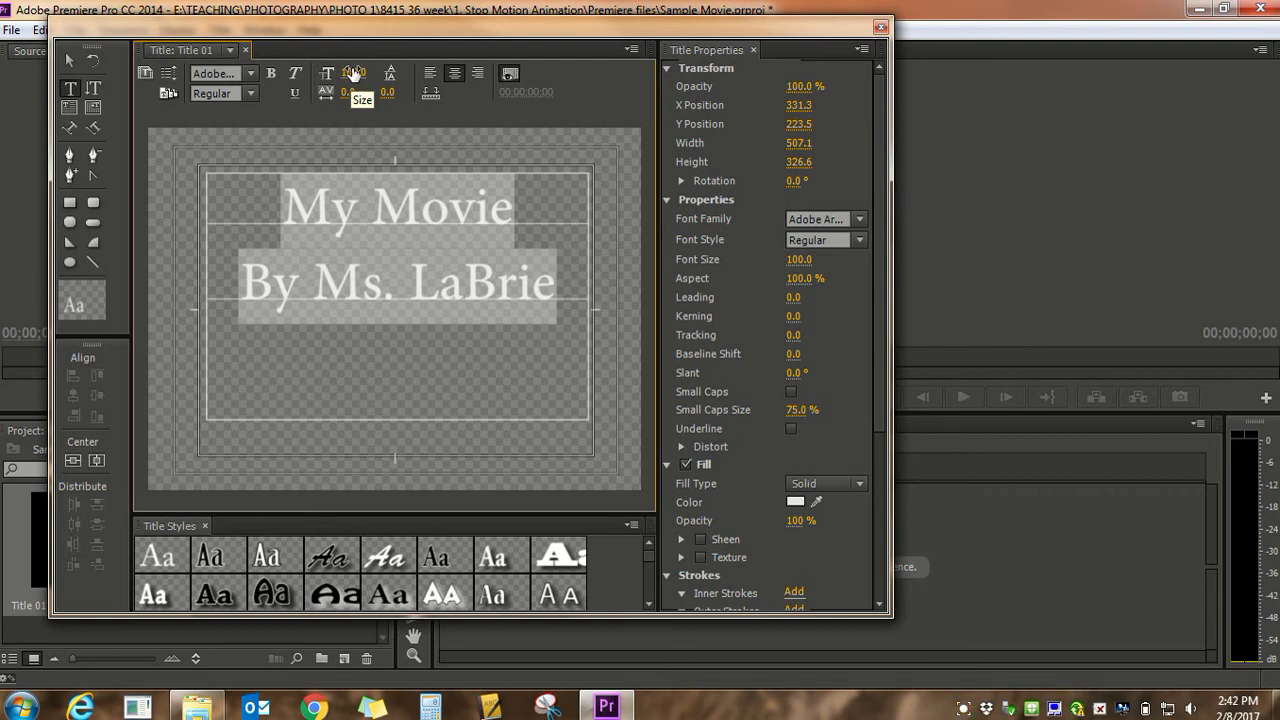
Try a font size of 150 on both title lines and restore it to 100
{"action": "left_click", "coordinate": [354, 75]}
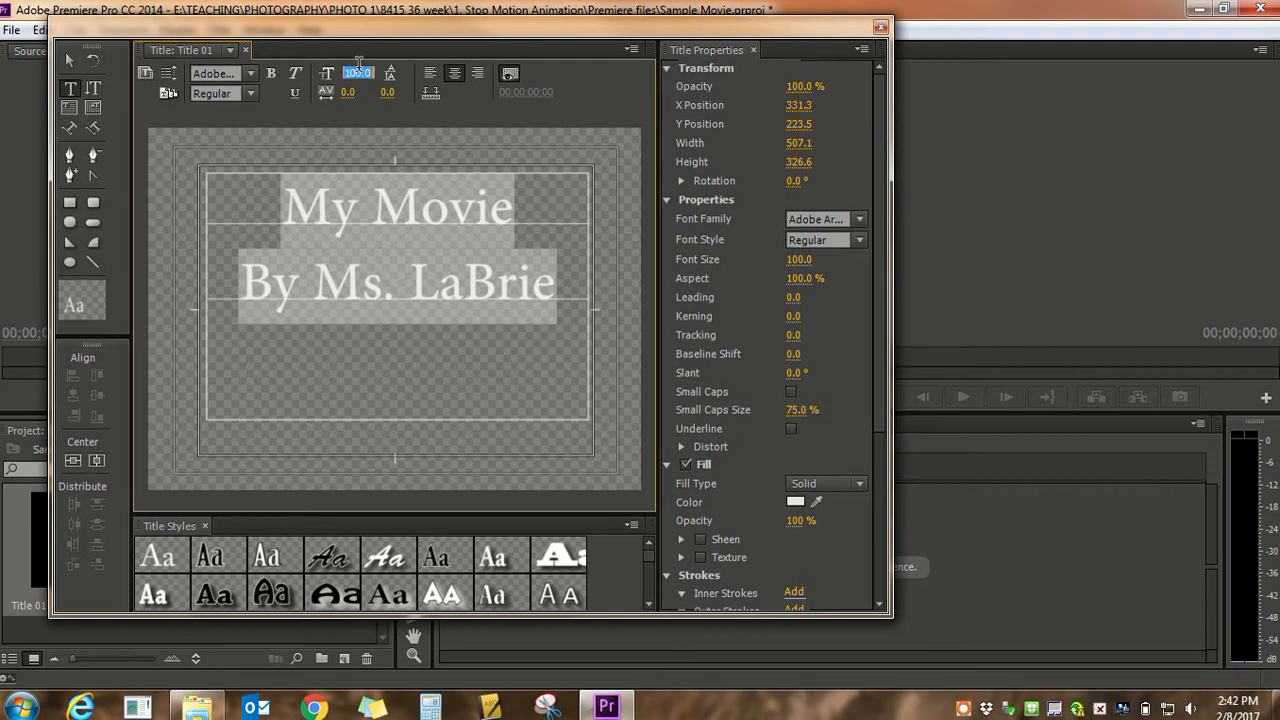
{"action": "left_click_drag", "start_coordinate": [353, 73], "coordinate": [333, 75]}
{"action": "type", "text": "150"}
{"action": "key", "text": "Return"}
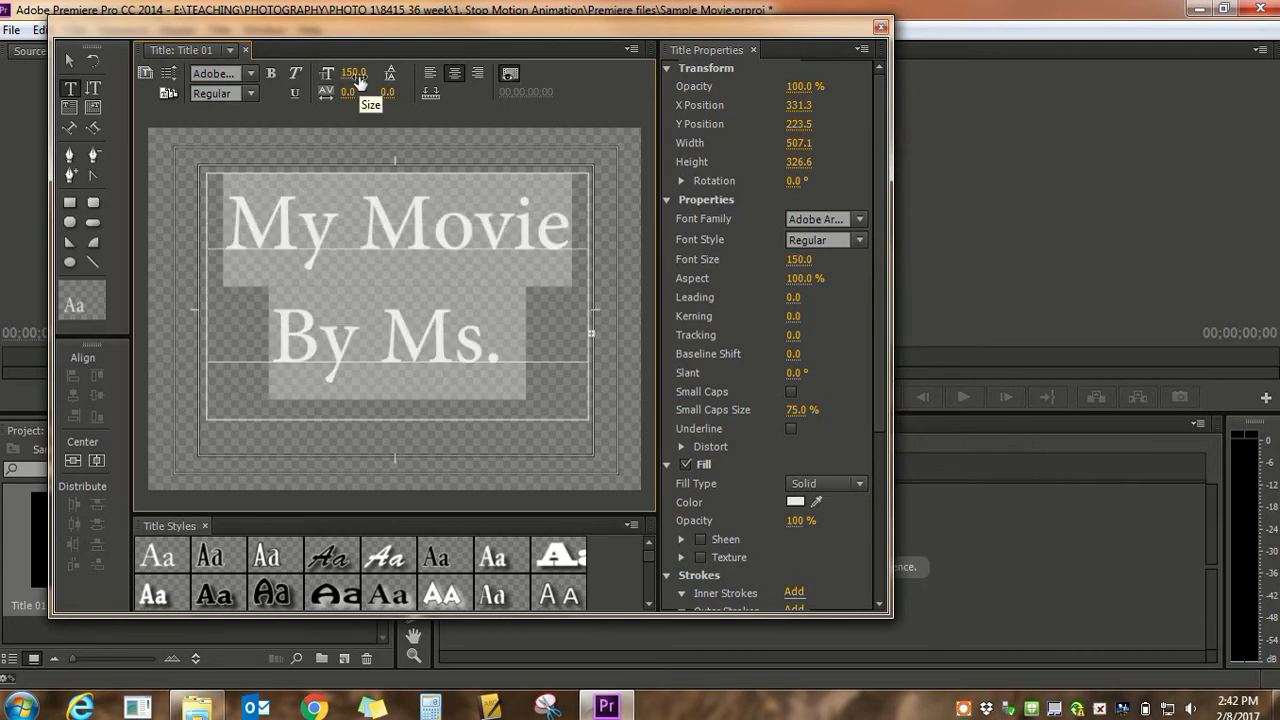
{"action": "left_click", "coordinate": [358, 74]}
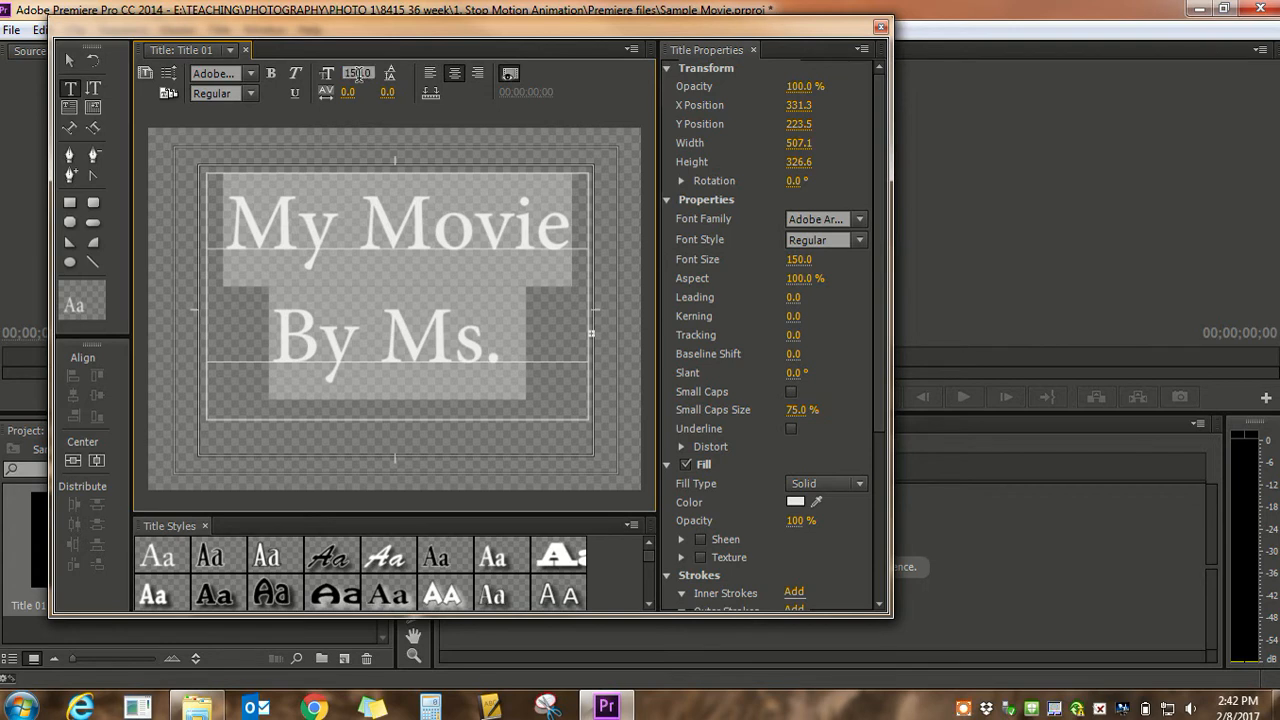
{"action": "type", "text": "100"}
{"action": "key", "text": "Return"}
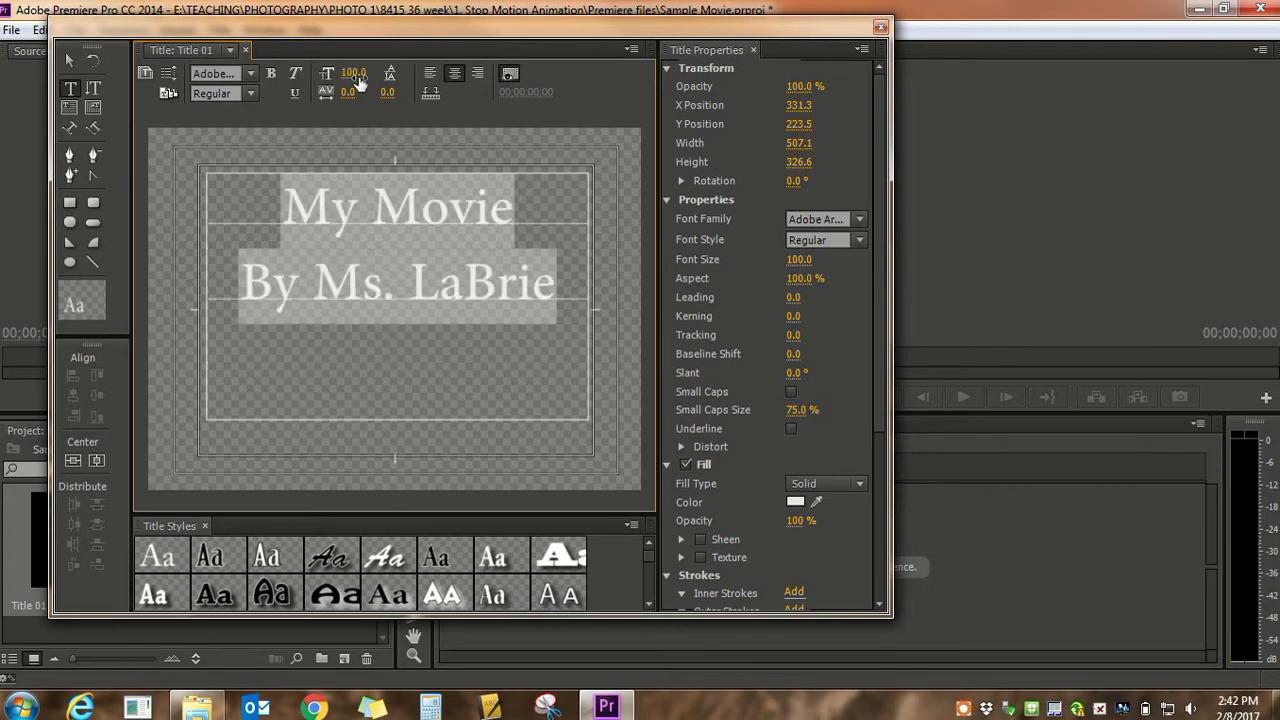
Reduce the font size of the author line, trying 50 and settling on 75
{"action": "left_click", "coordinate": [436, 288]}
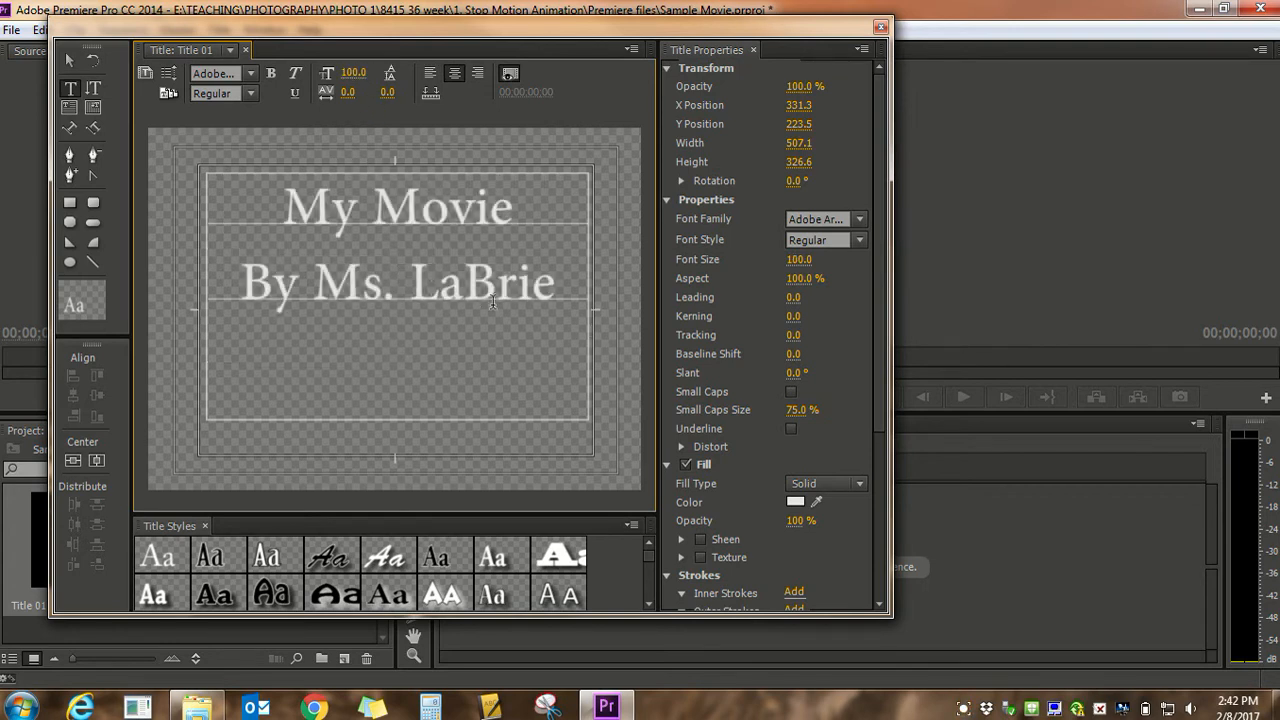
{"action": "left_click_drag", "start_coordinate": [553, 295], "coordinate": [238, 290]}
{"action": "left_click", "coordinate": [355, 72]}
{"action": "type", "text": "50"}
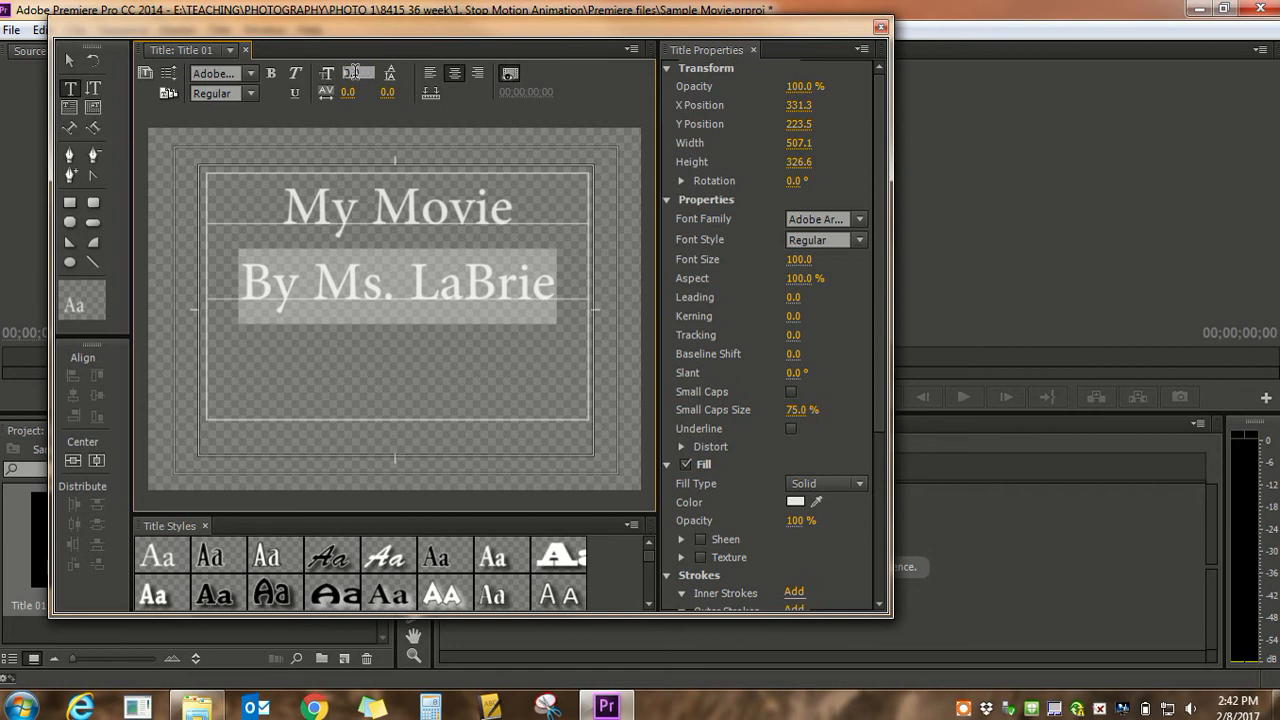
{"action": "key", "text": "Return"}
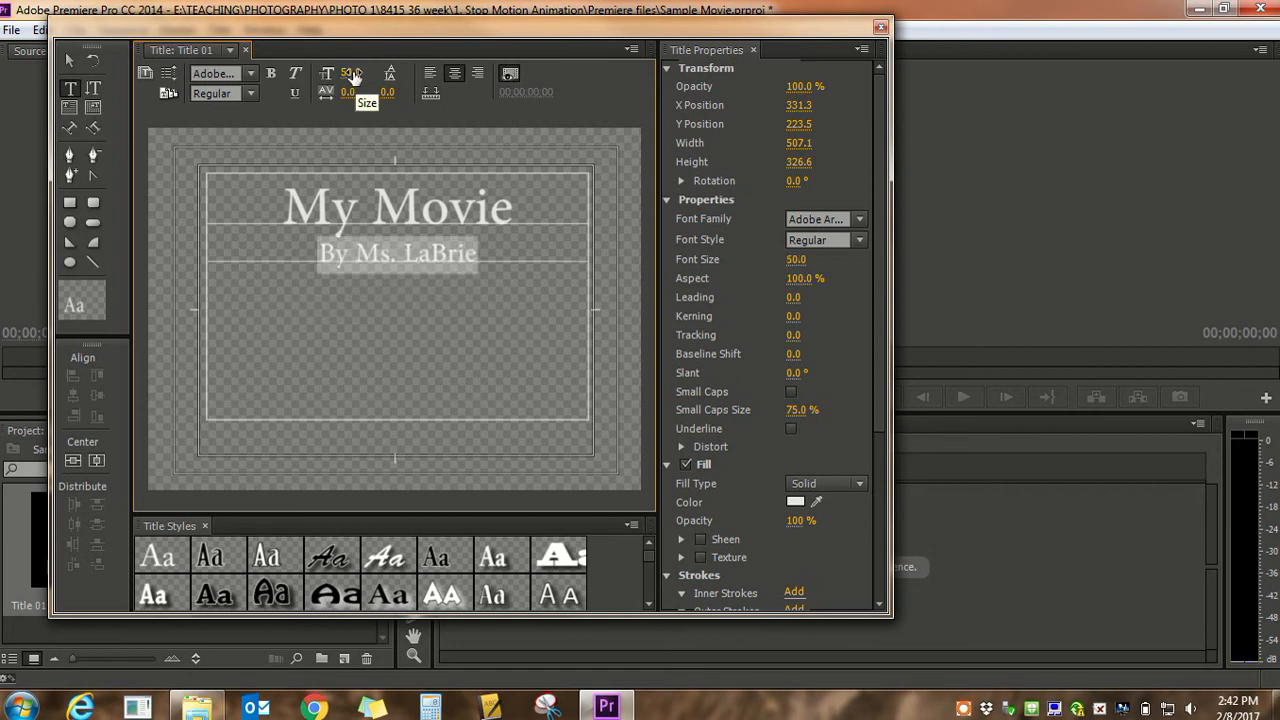
{"action": "left_click_drag", "start_coordinate": [356, 73], "coordinate": [334, 78]}
{"action": "type", "text": "75"}
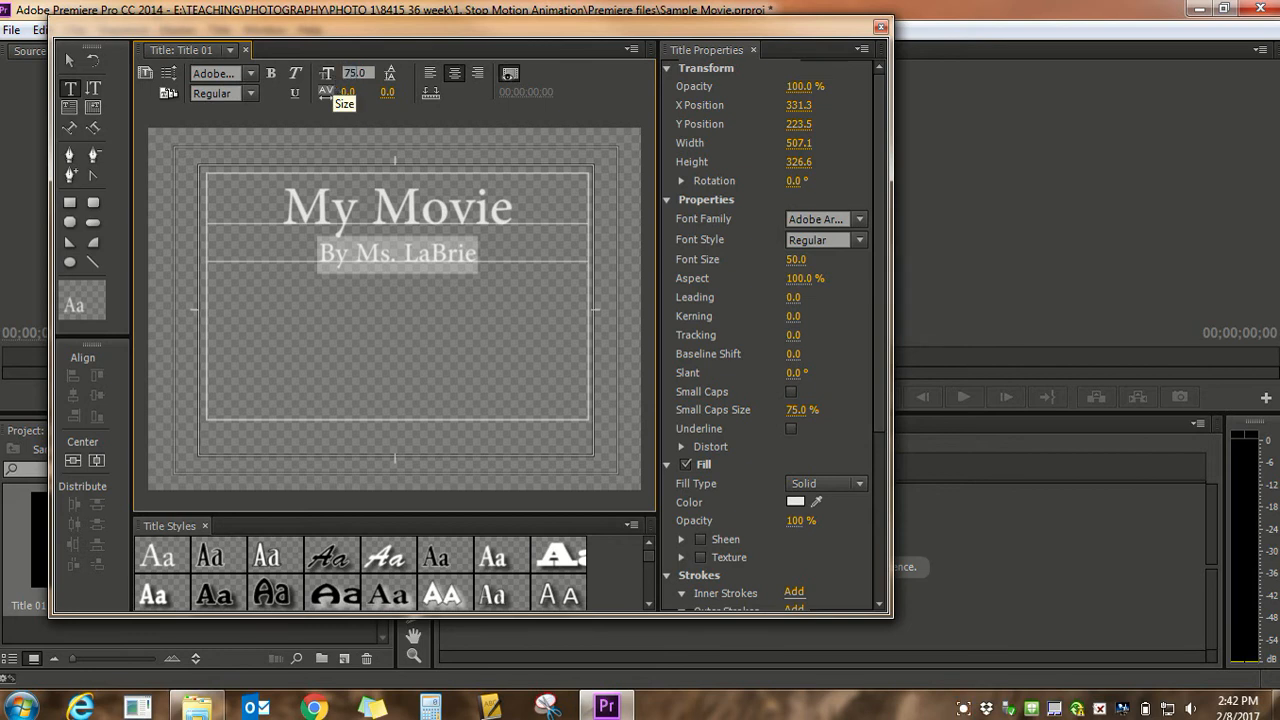
{"action": "key", "text": "Return"}
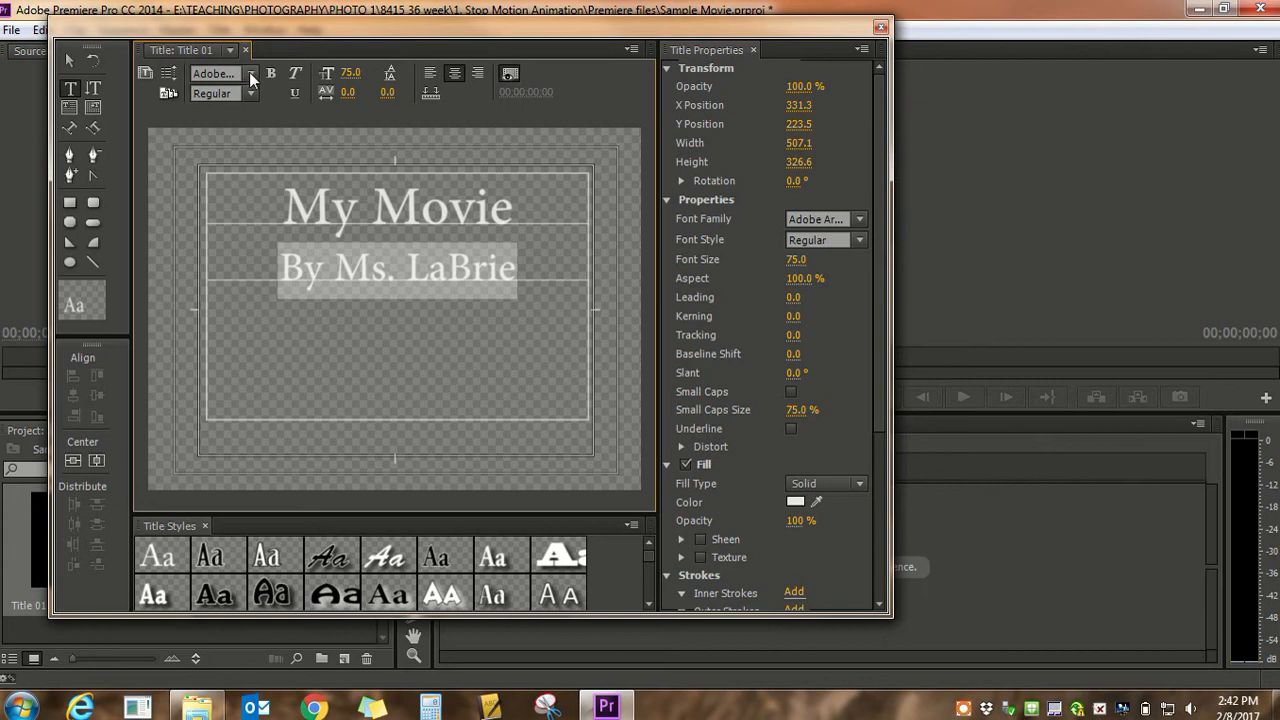
Change the font of both title lines to Aharoni
{"action": "left_click", "coordinate": [383, 270]}
{"action": "left_click_drag", "start_coordinate": [535, 281], "coordinate": [241, 178]}
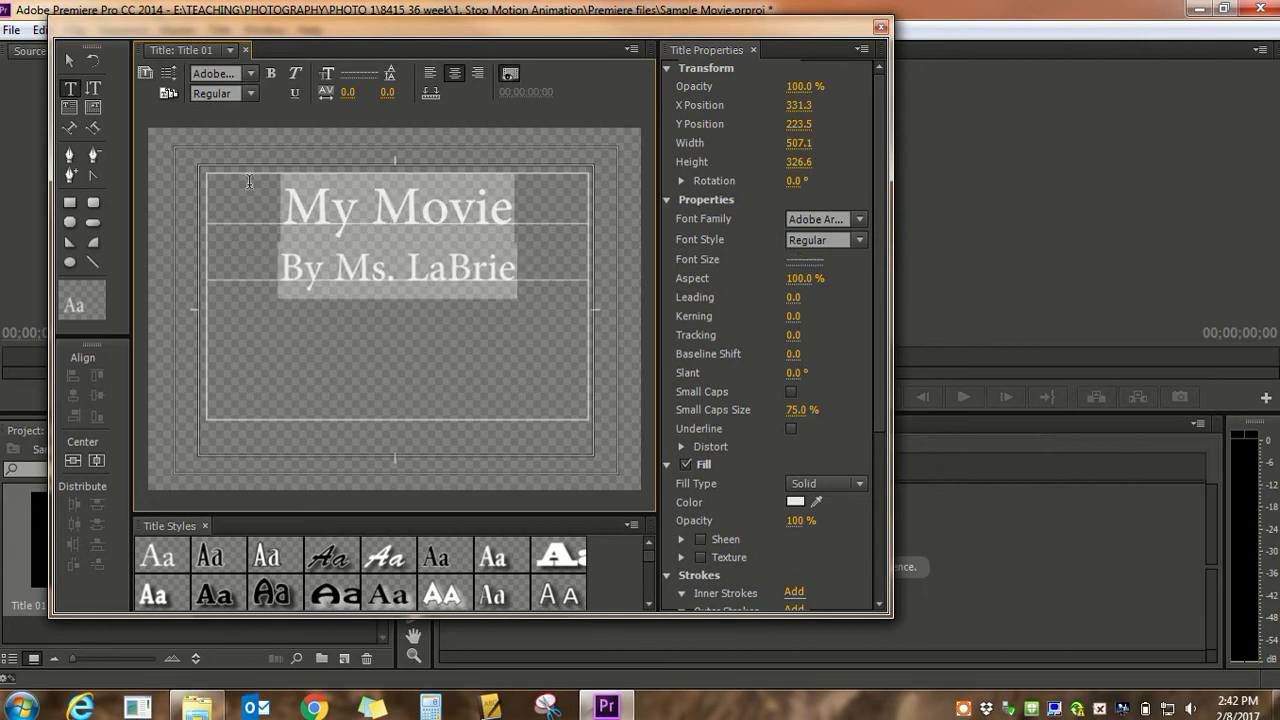
{"action": "left_click", "coordinate": [251, 75]}
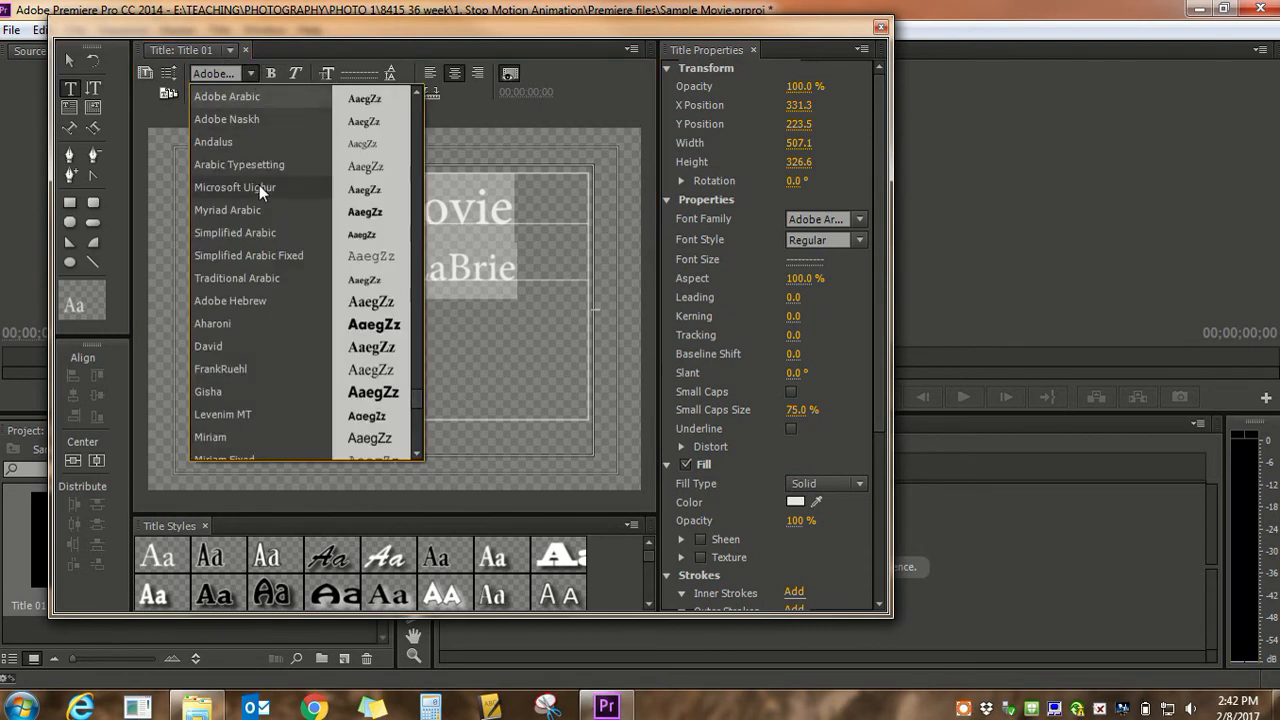
{"action": "left_click", "coordinate": [253, 318]}
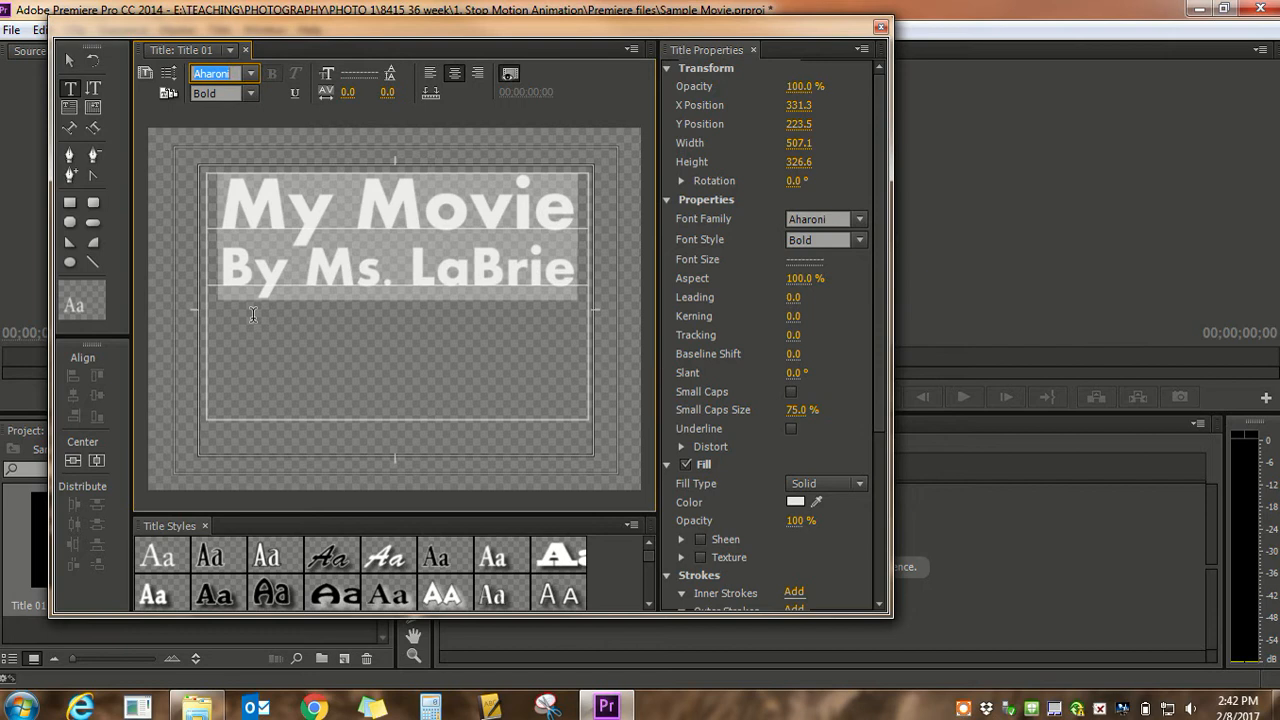
{"action": "left_click", "coordinate": [411, 266]}
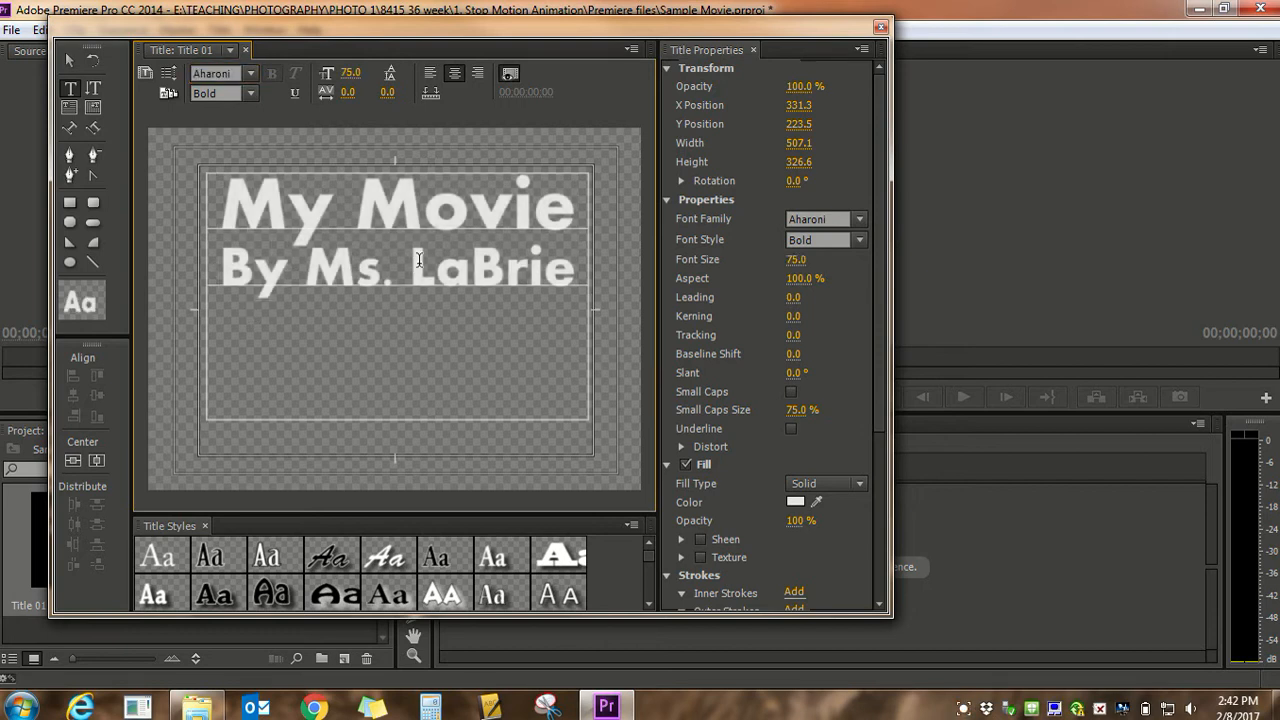
Browse the title styles and apply the pale gold, bold small-caps style with a four-colour gradient to both title lines
{"action": "left_click_drag", "start_coordinate": [577, 272], "coordinate": [222, 195]}
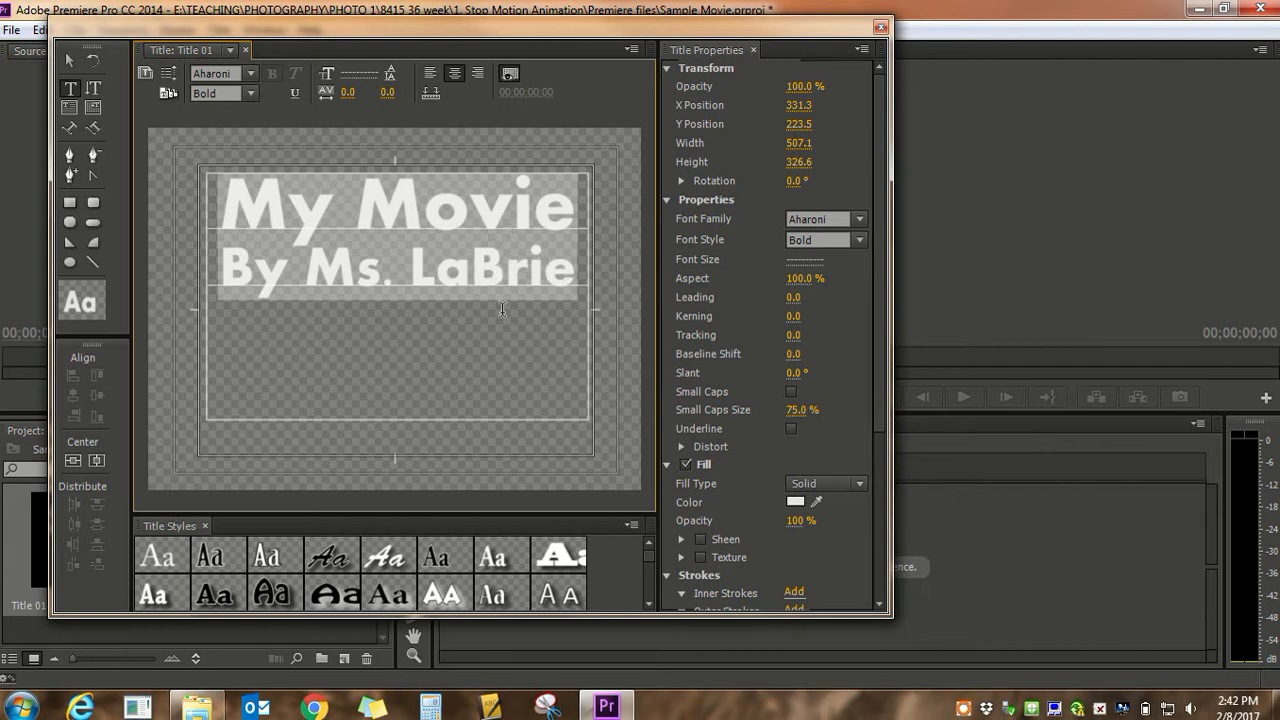
{"action": "scroll", "coordinate": [650, 610], "scroll_direction": "down", "scroll_amount": 5}
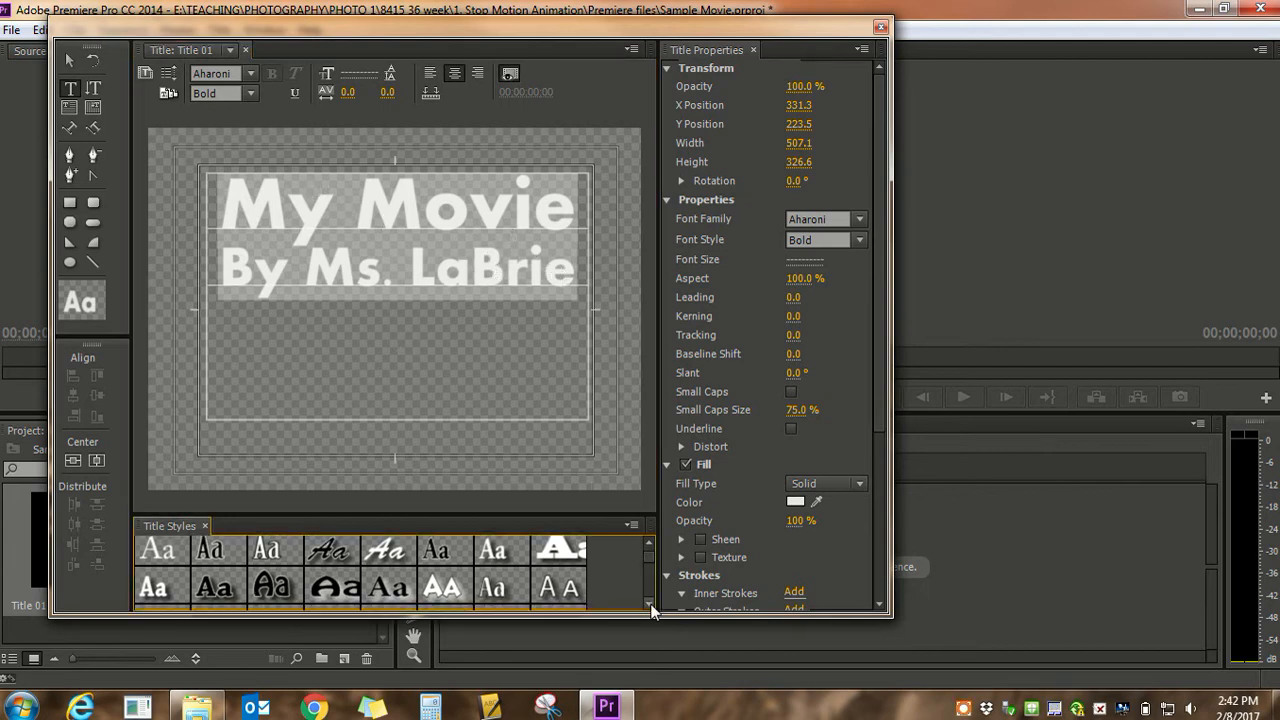
{"action": "scroll", "coordinate": [650, 610], "scroll_direction": "down", "scroll_amount": 5}
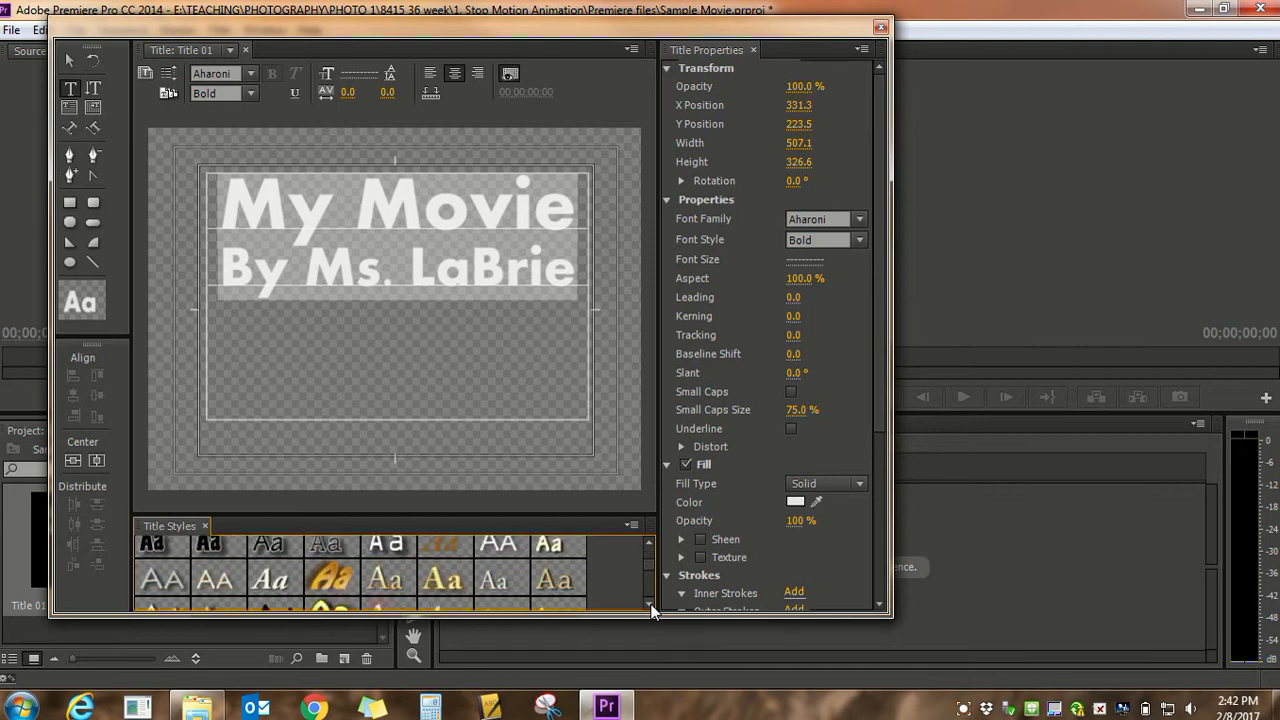
{"action": "scroll", "coordinate": [650, 610], "scroll_direction": "down", "scroll_amount": 3}
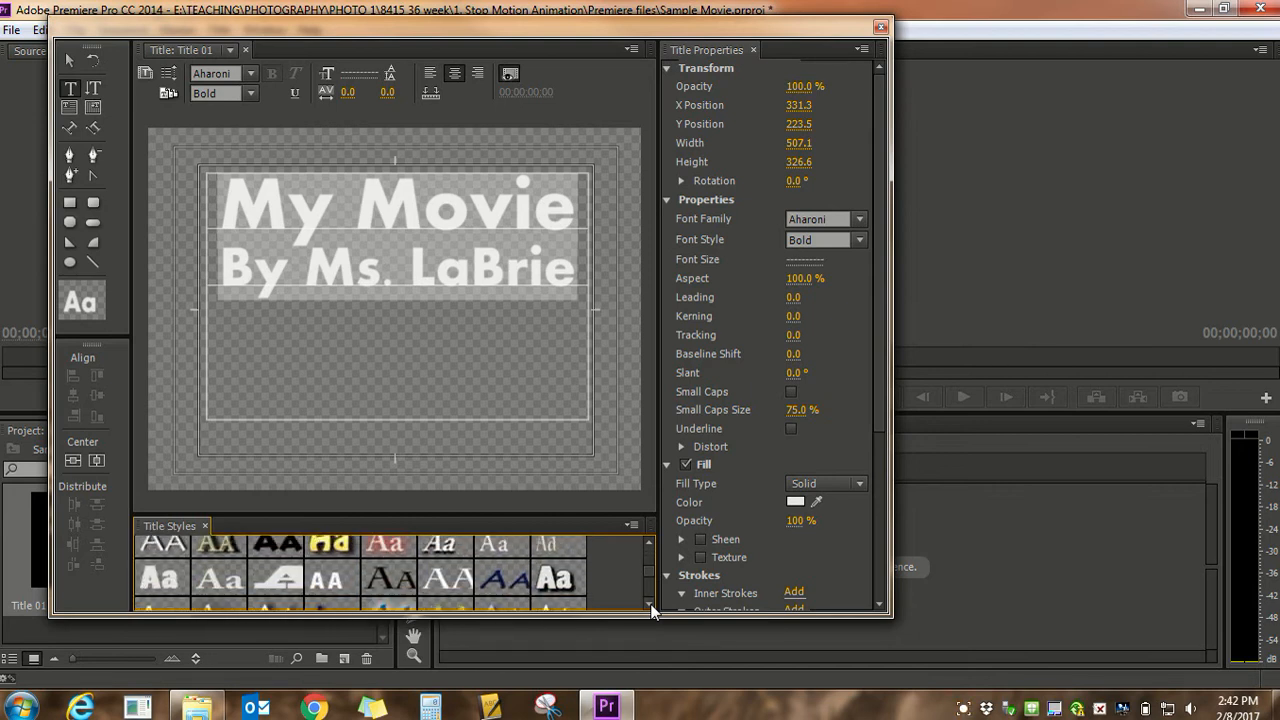
{"action": "left_click", "coordinate": [226, 548]}
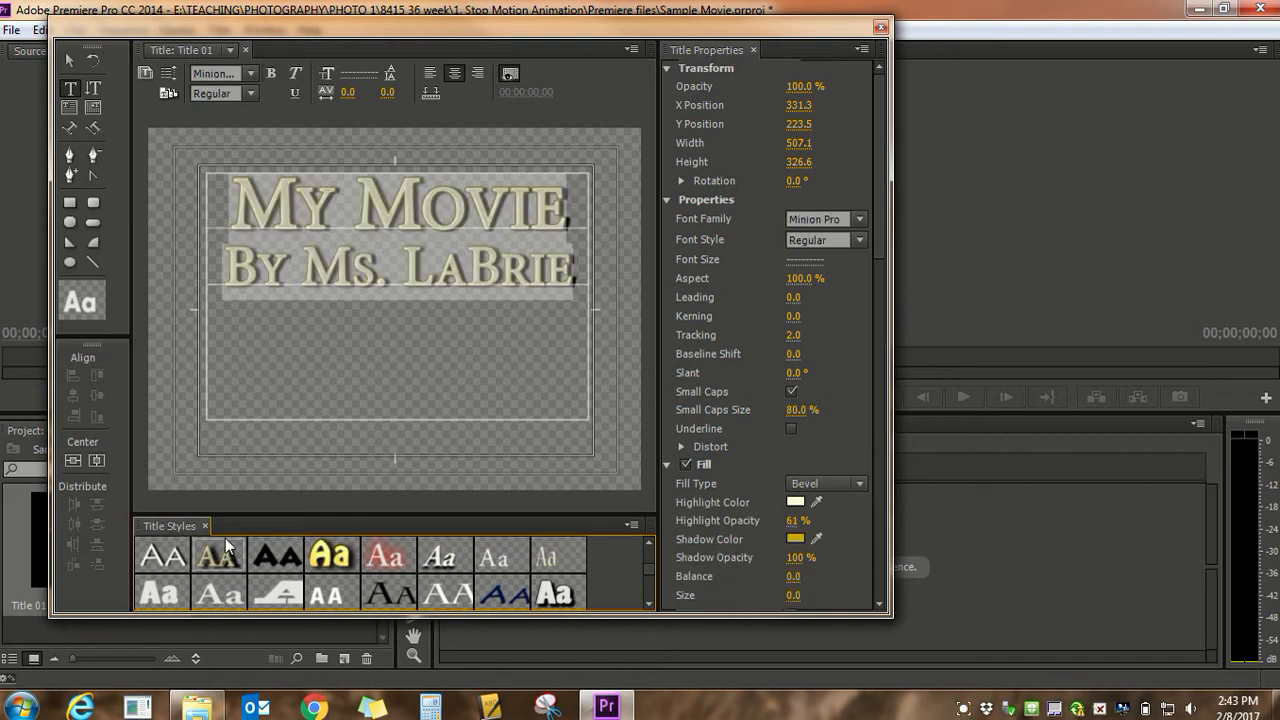
{"action": "left_click_drag", "start_coordinate": [651, 571], "coordinate": [653, 588]}
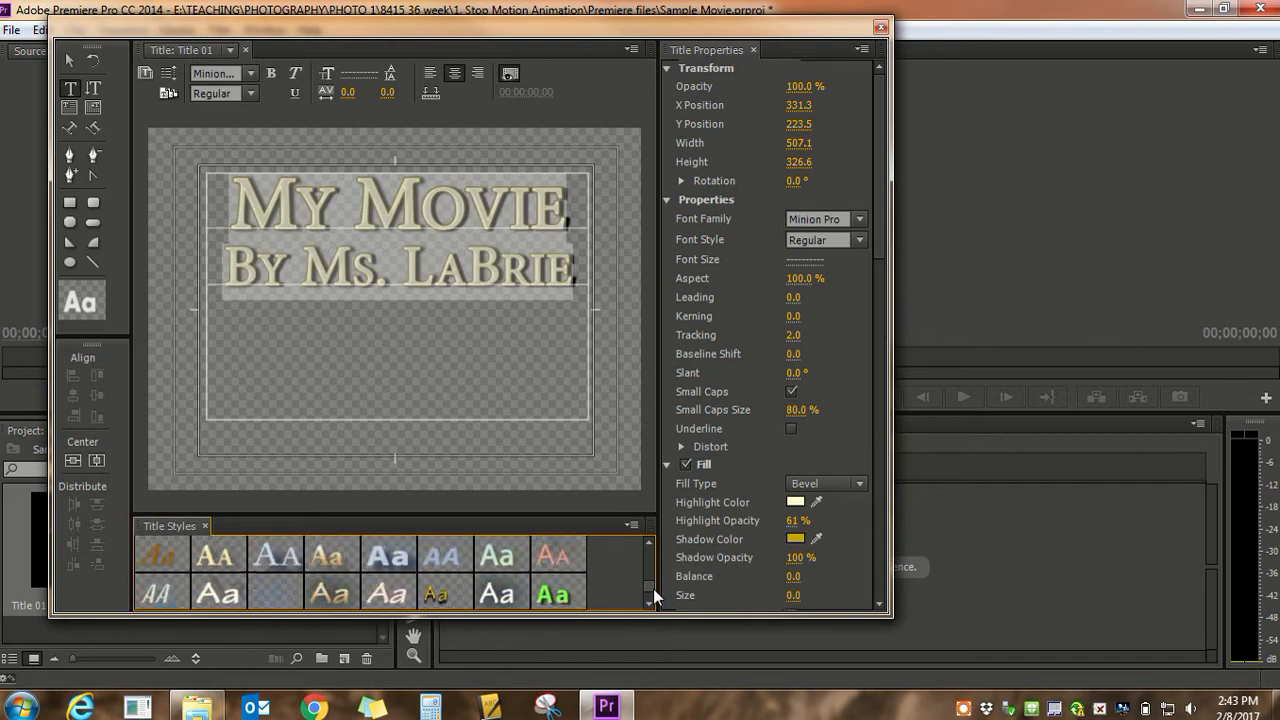
{"action": "left_click", "coordinate": [210, 559]}
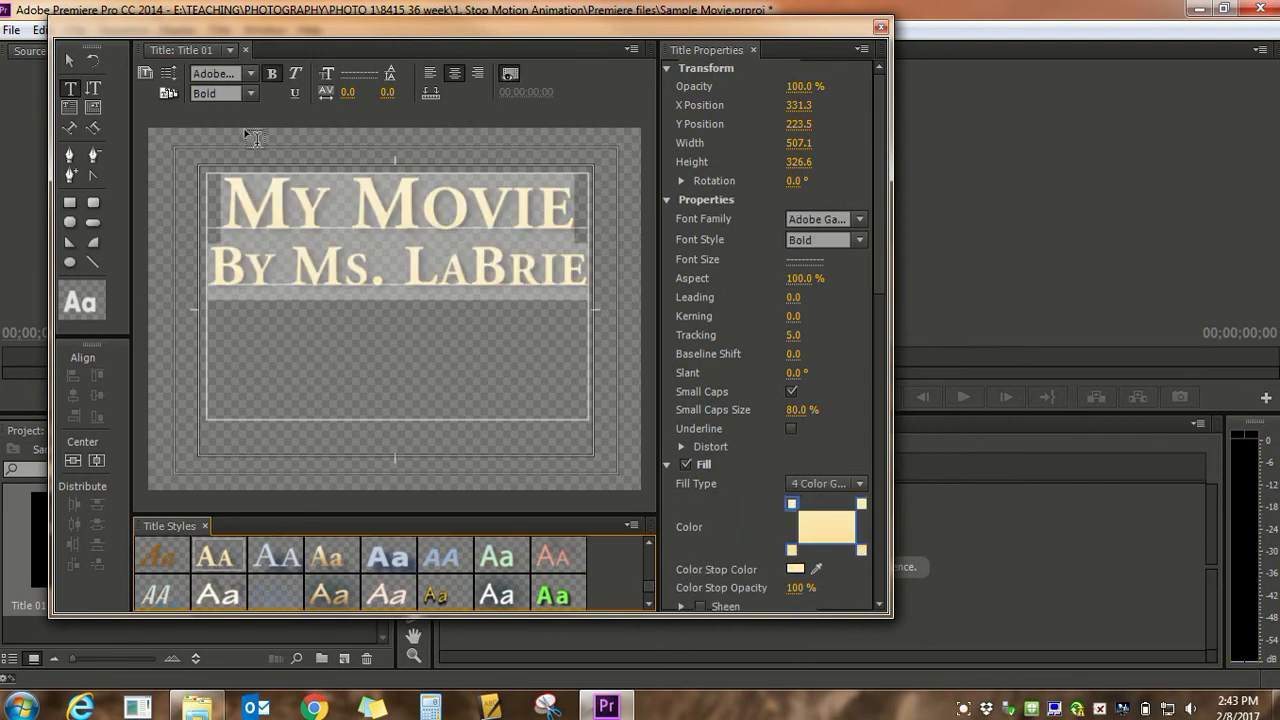
Shorten the text box to a height of about 190 and move it to the middle of the title frame
{"action": "left_click", "coordinate": [68, 62]}
{"action": "left_click", "coordinate": [392, 226]}
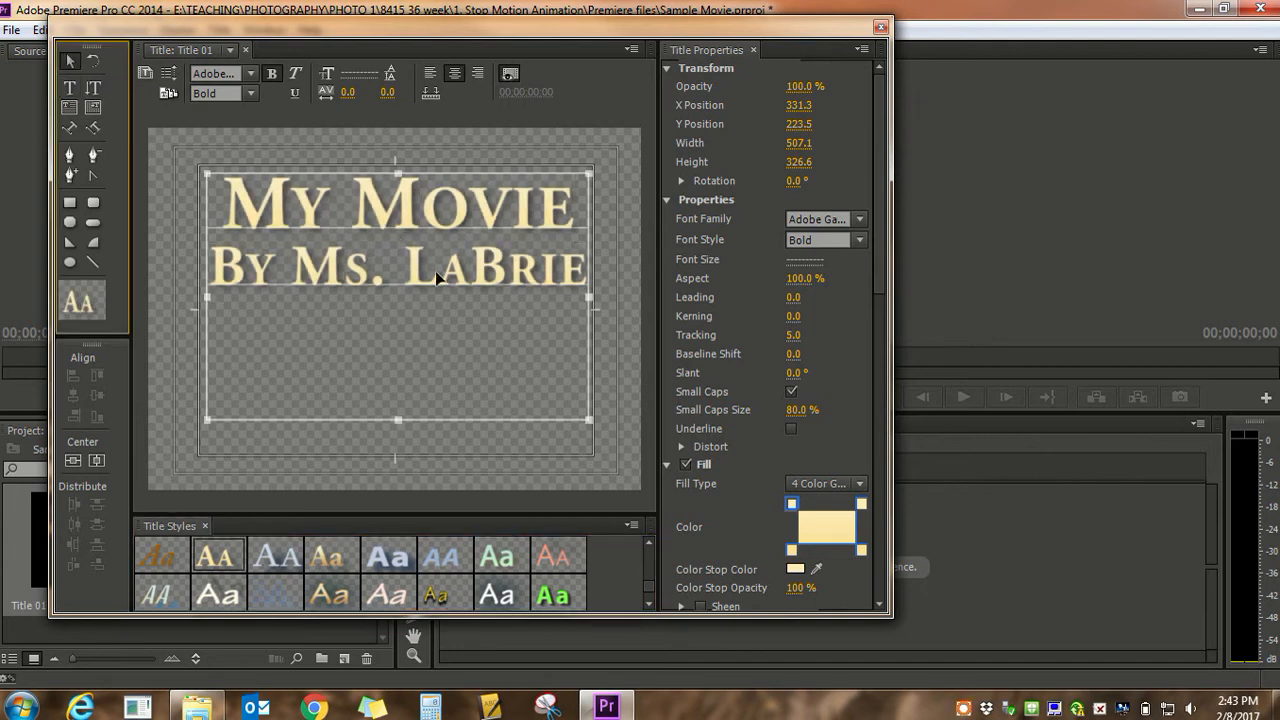
{"action": "left_click_drag", "start_coordinate": [401, 419], "coordinate": [415, 316]}
{"action": "left_click_drag", "start_coordinate": [448, 266], "coordinate": [453, 340]}
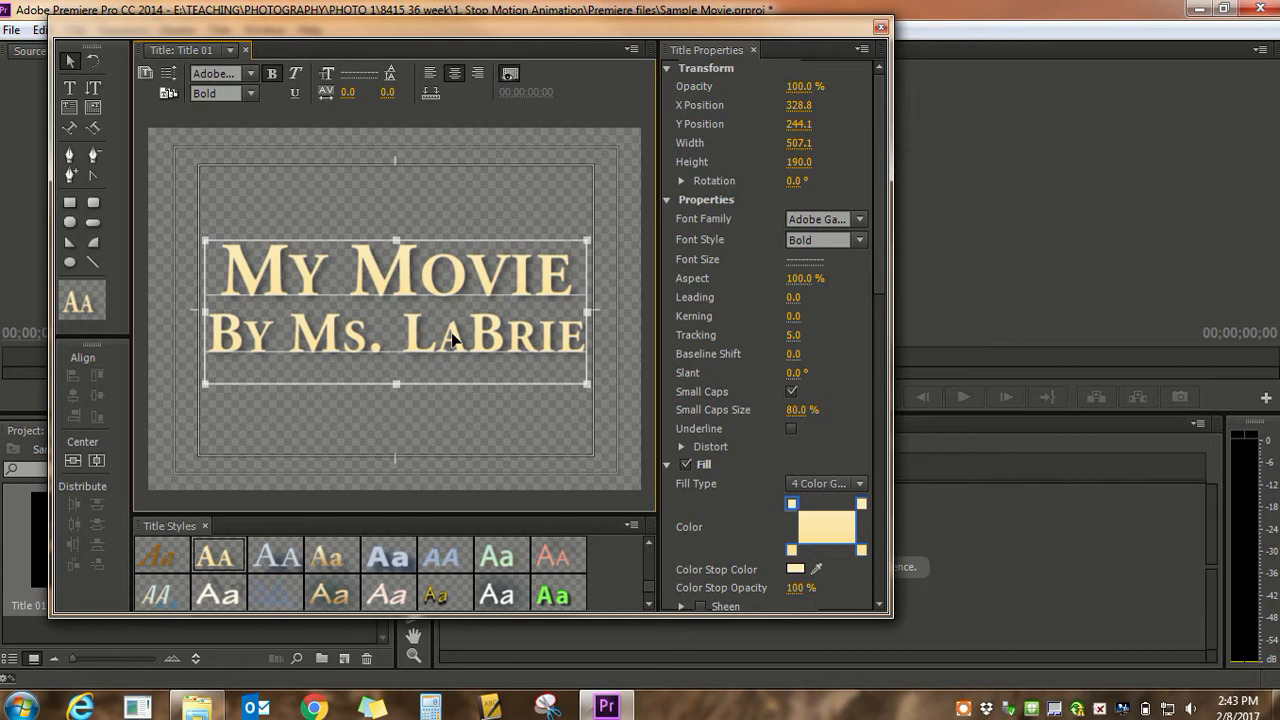
{"action": "left_click", "coordinate": [474, 208]}
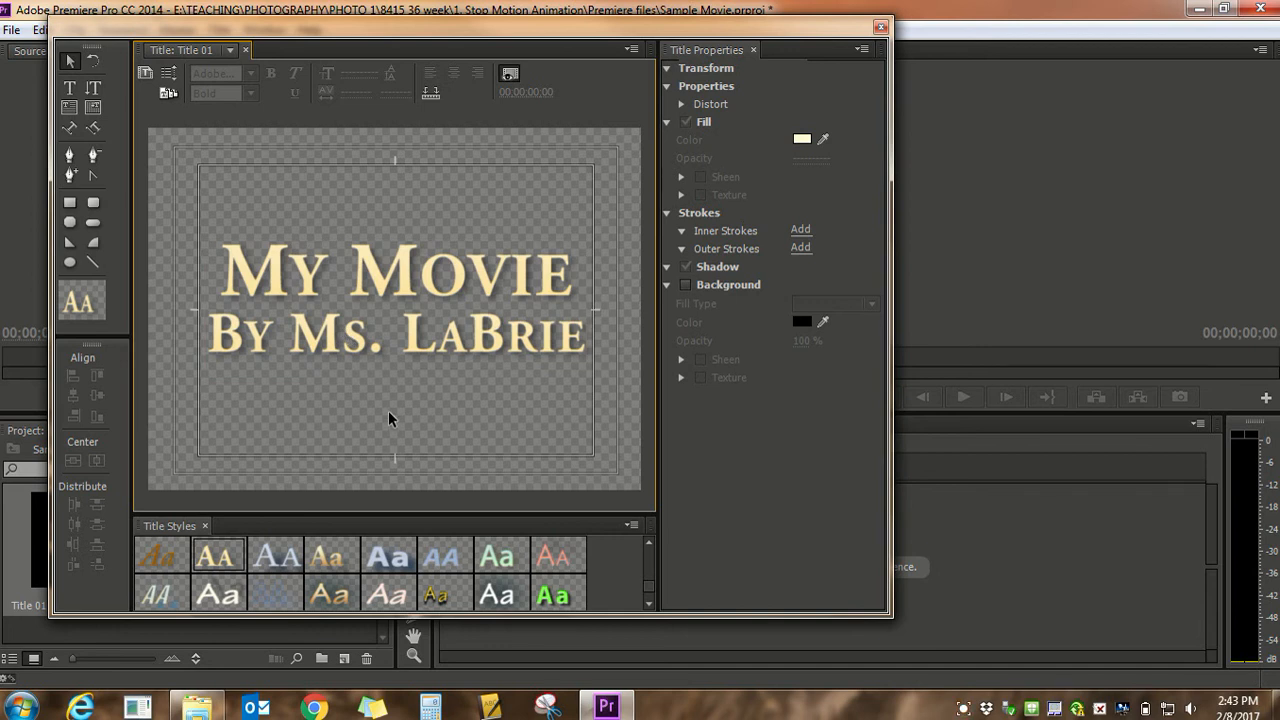
{"action": "double_click", "coordinate": [407, 293]}
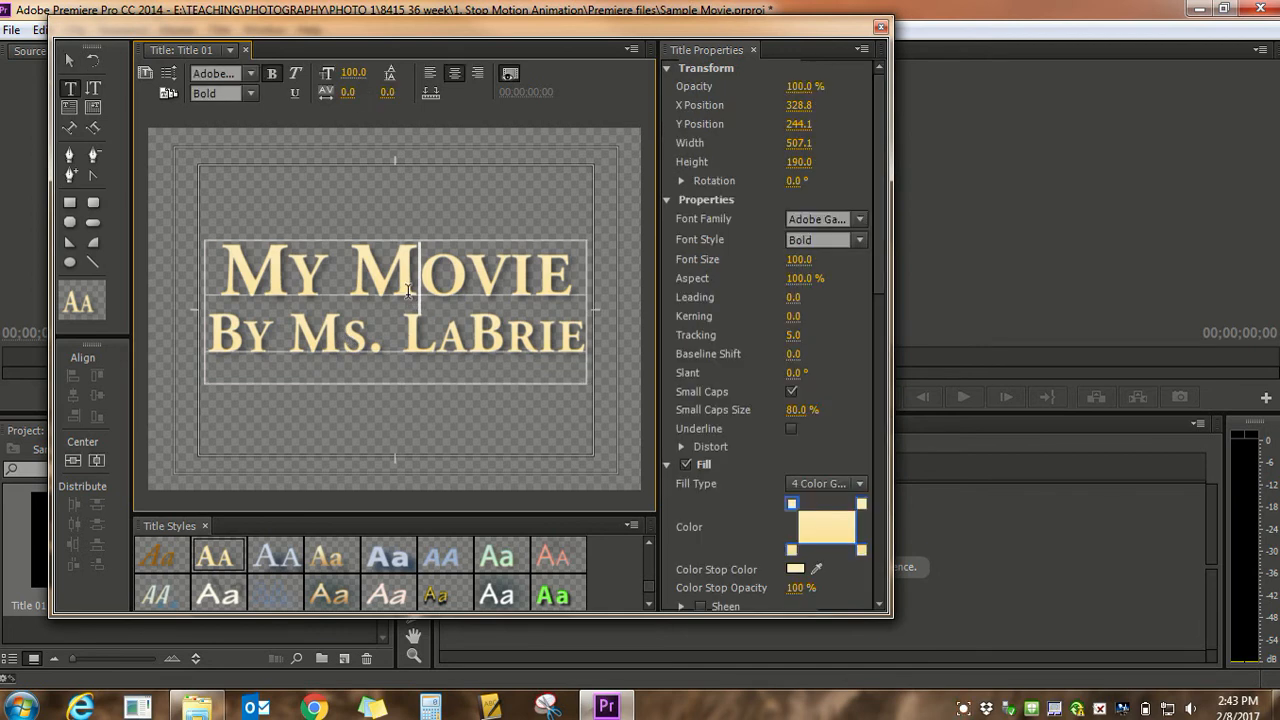
{"action": "left_click_drag", "start_coordinate": [562, 350], "coordinate": [380, 290]}
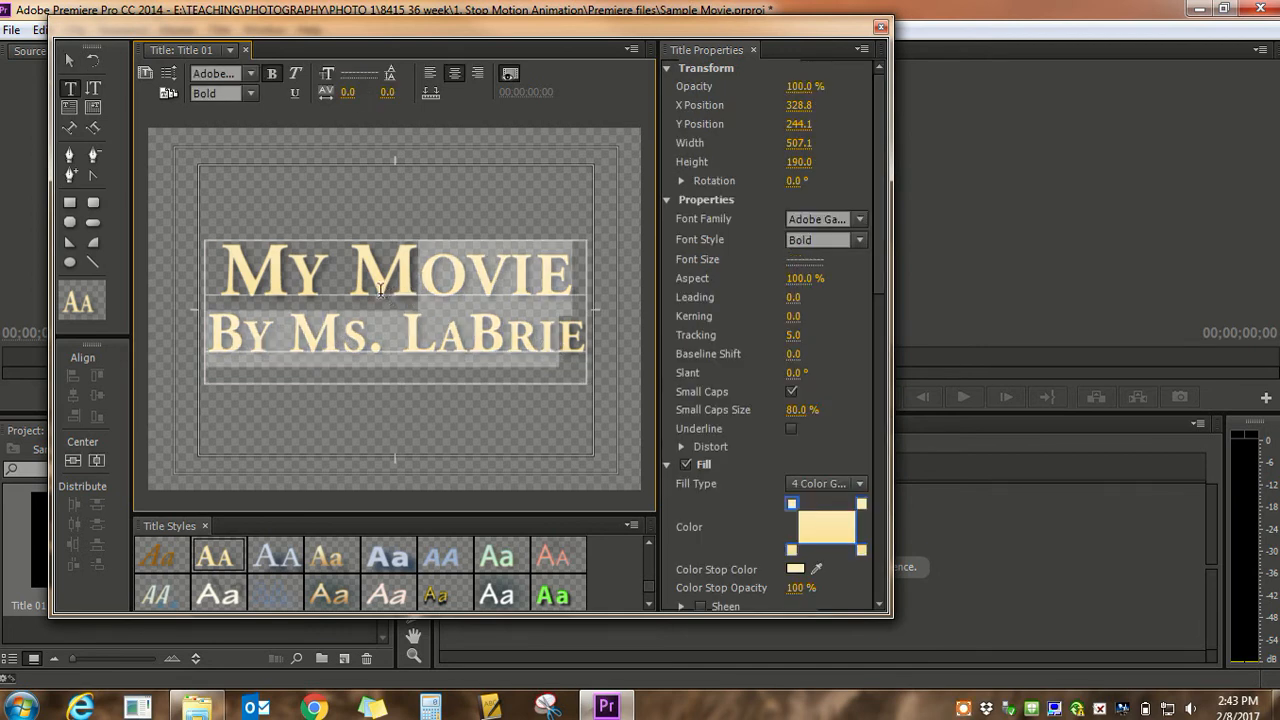
{"action": "left_click", "coordinate": [366, 335]}
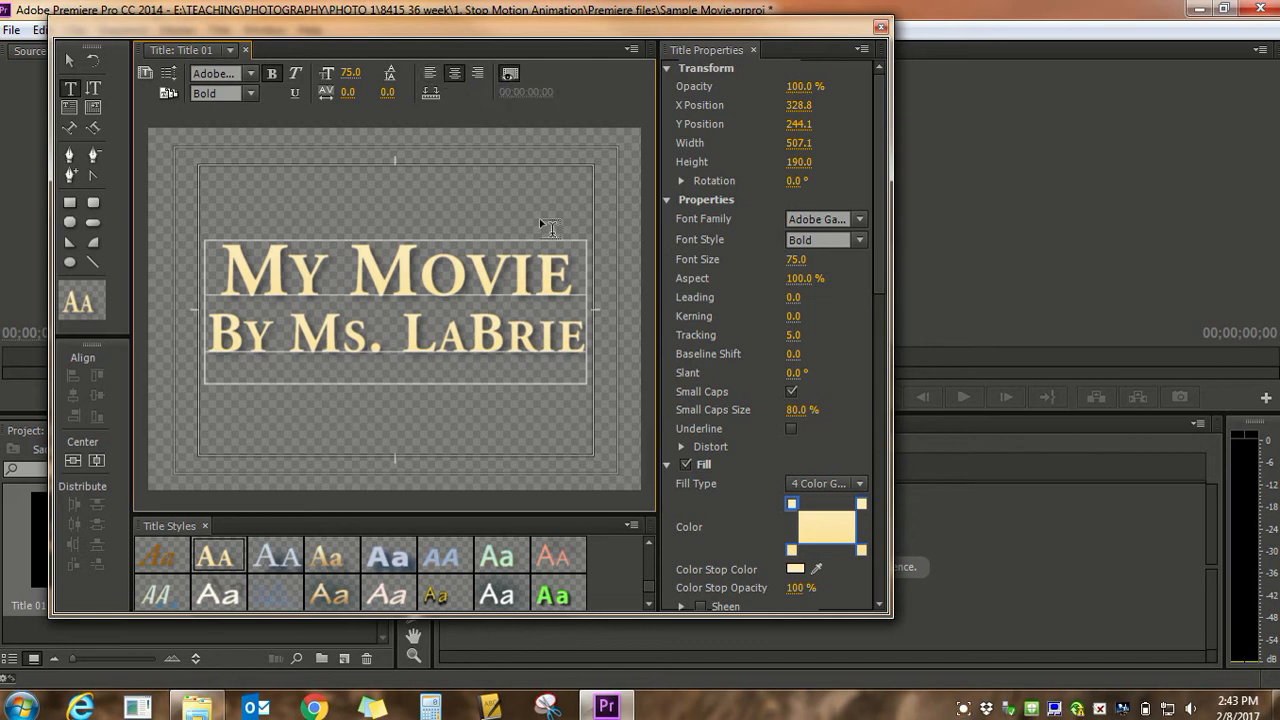
{"action": "left_click", "coordinate": [69, 60]}
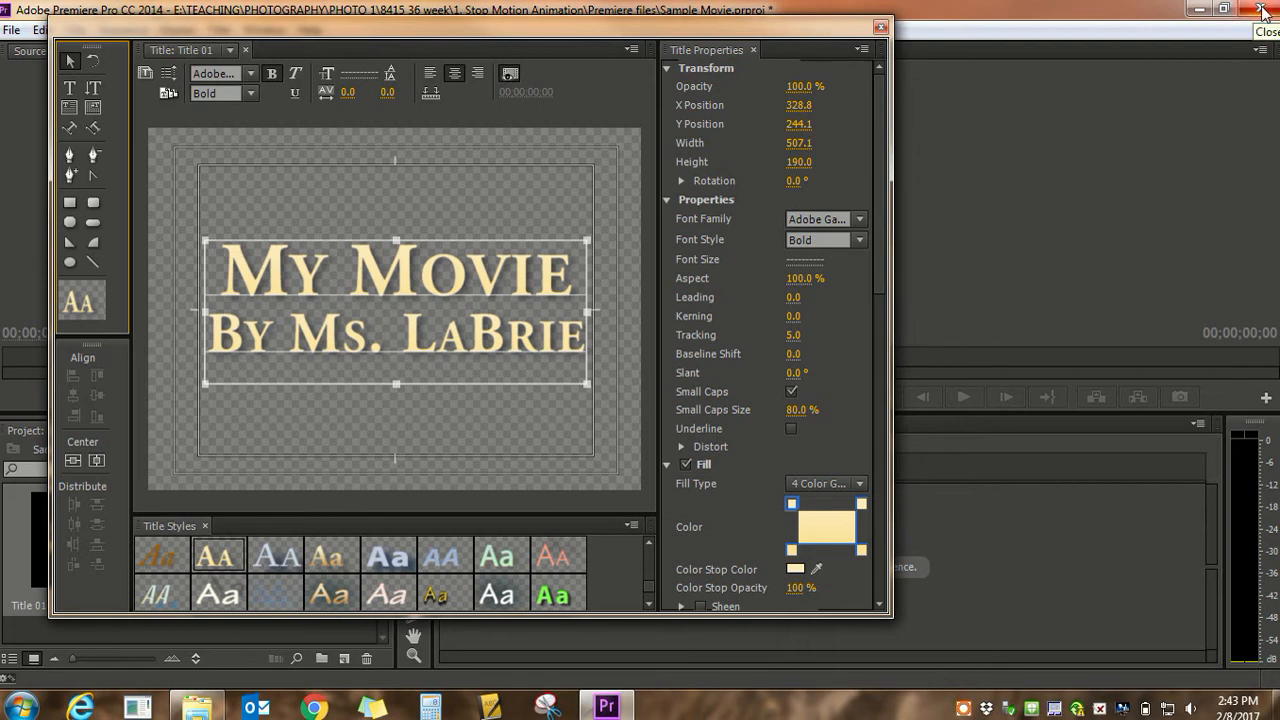
Close the title window and open the Media Browser
{"action": "left_click", "coordinate": [880, 28]}
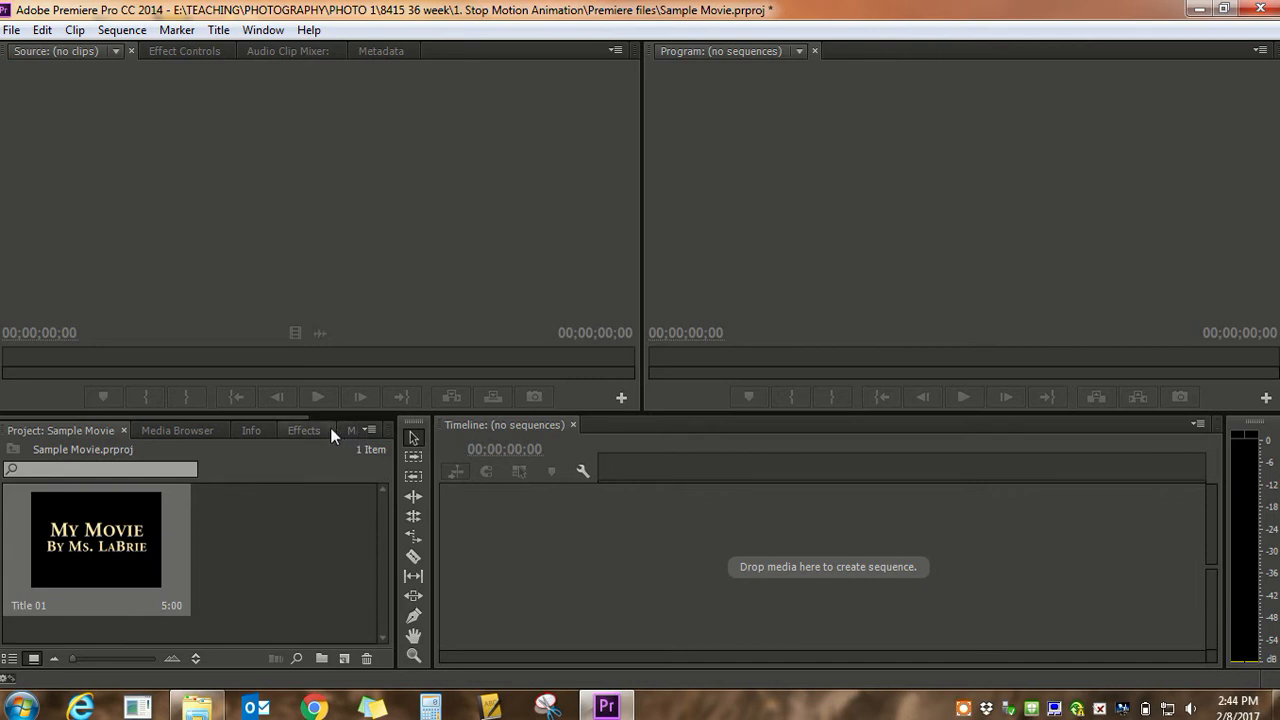
{"action": "left_click", "coordinate": [186, 426]}
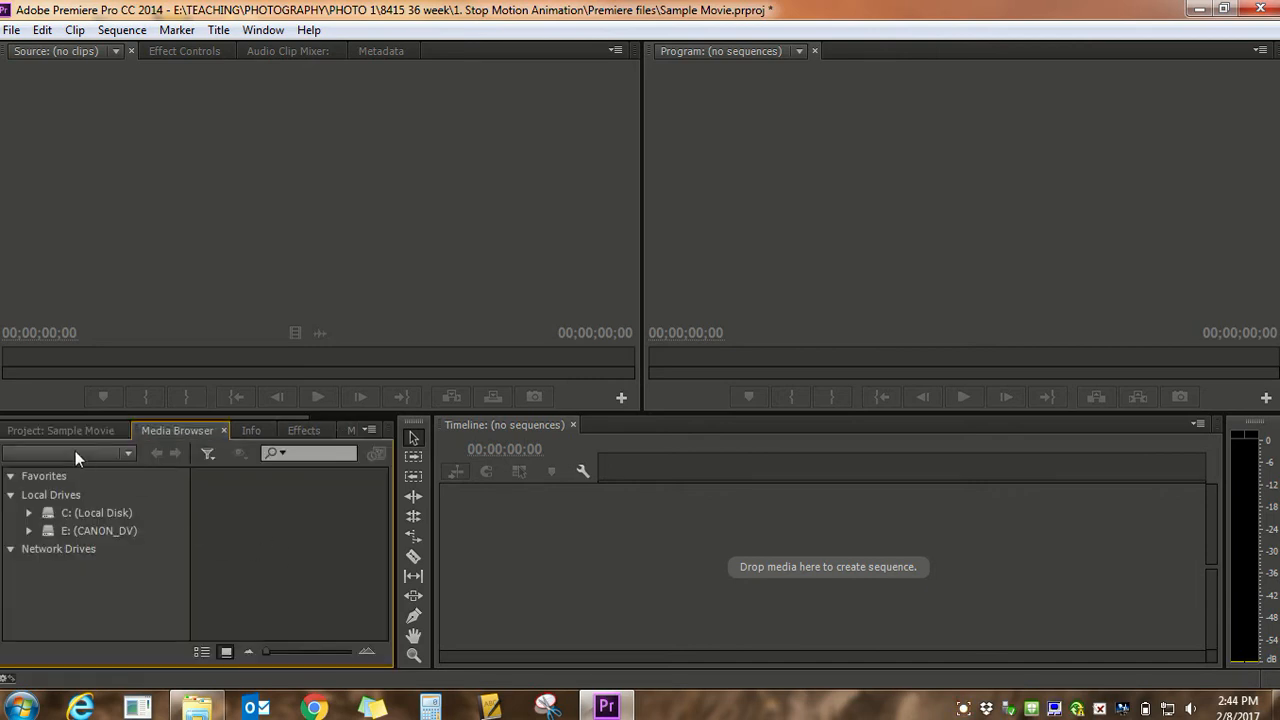
Return to the project's media bin and place the title in the empty timeline to create a sequence from it
{"action": "left_click", "coordinate": [49, 431]}
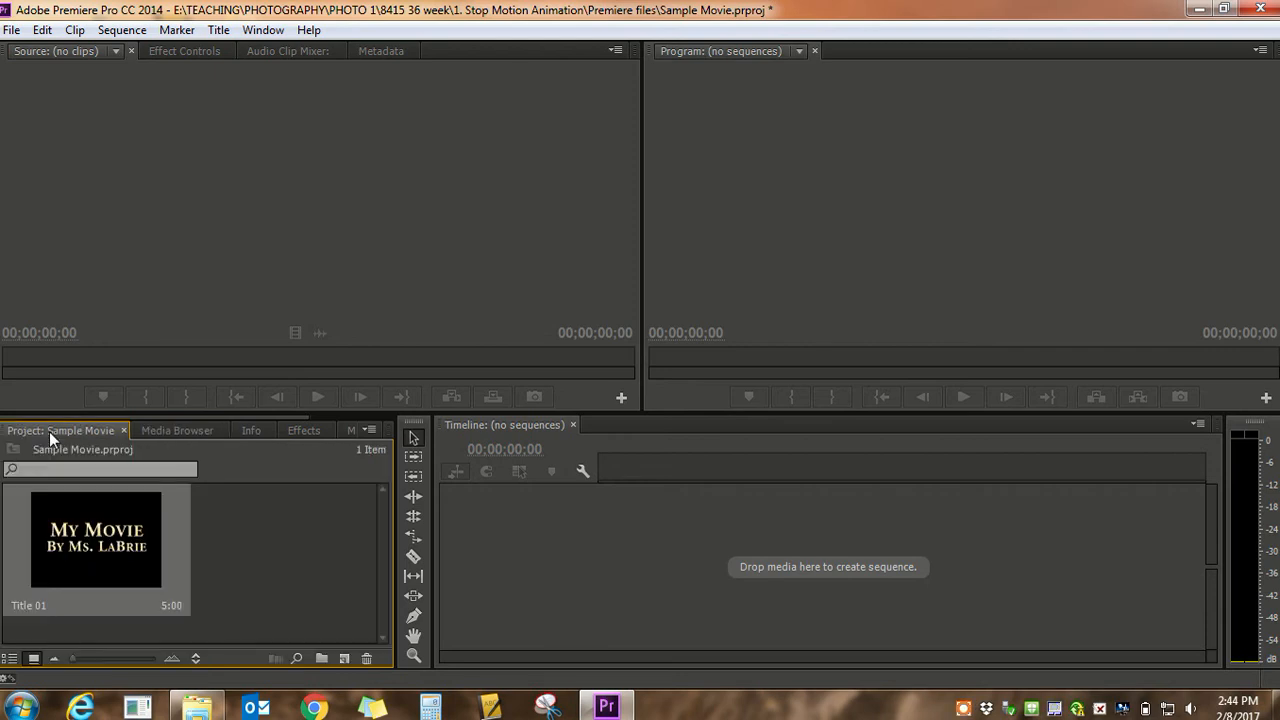
{"action": "left_click", "coordinate": [369, 430]}
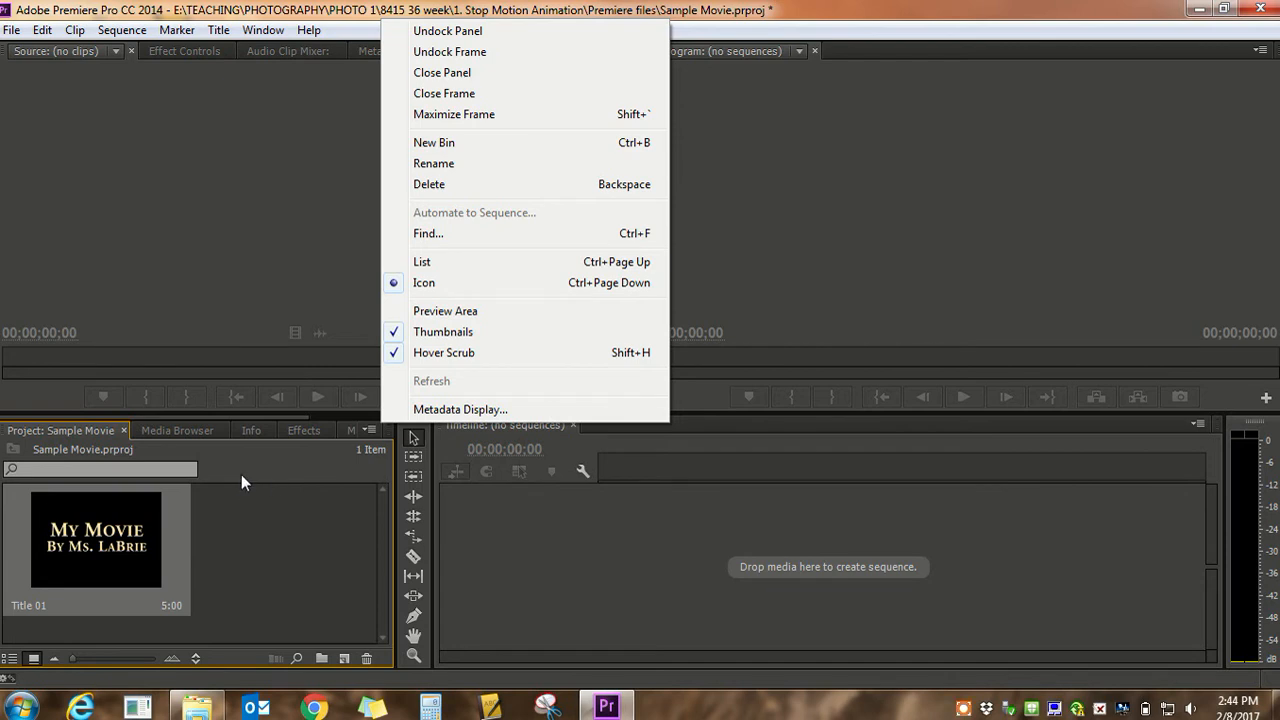
{"action": "left_click", "coordinate": [194, 475]}
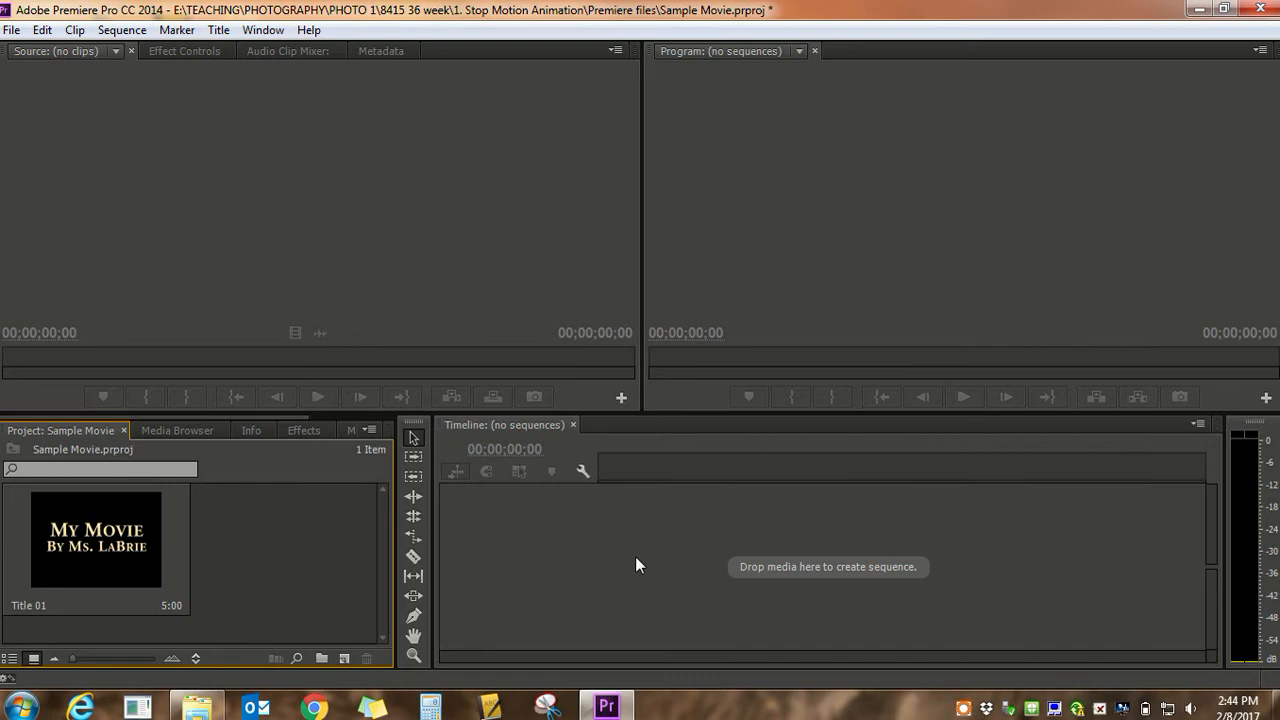
{"action": "left_click", "coordinate": [127, 527]}
{"action": "left_click_drag", "start_coordinate": [127, 527], "coordinate": [694, 568]}
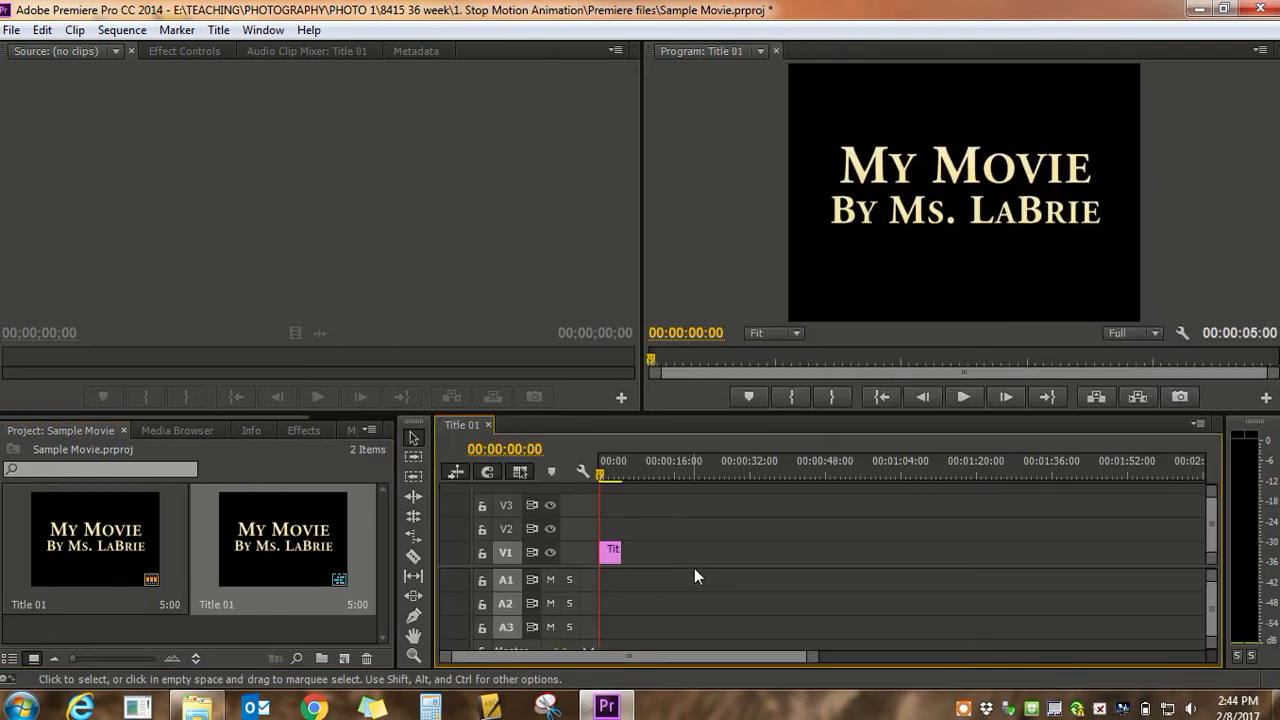
Scrub and play the title clip in the timeline to review it, then return the playhead to the start
{"action": "left_click_drag", "start_coordinate": [601, 475], "coordinate": [748, 477]}
{"action": "left_click", "coordinate": [628, 468]}
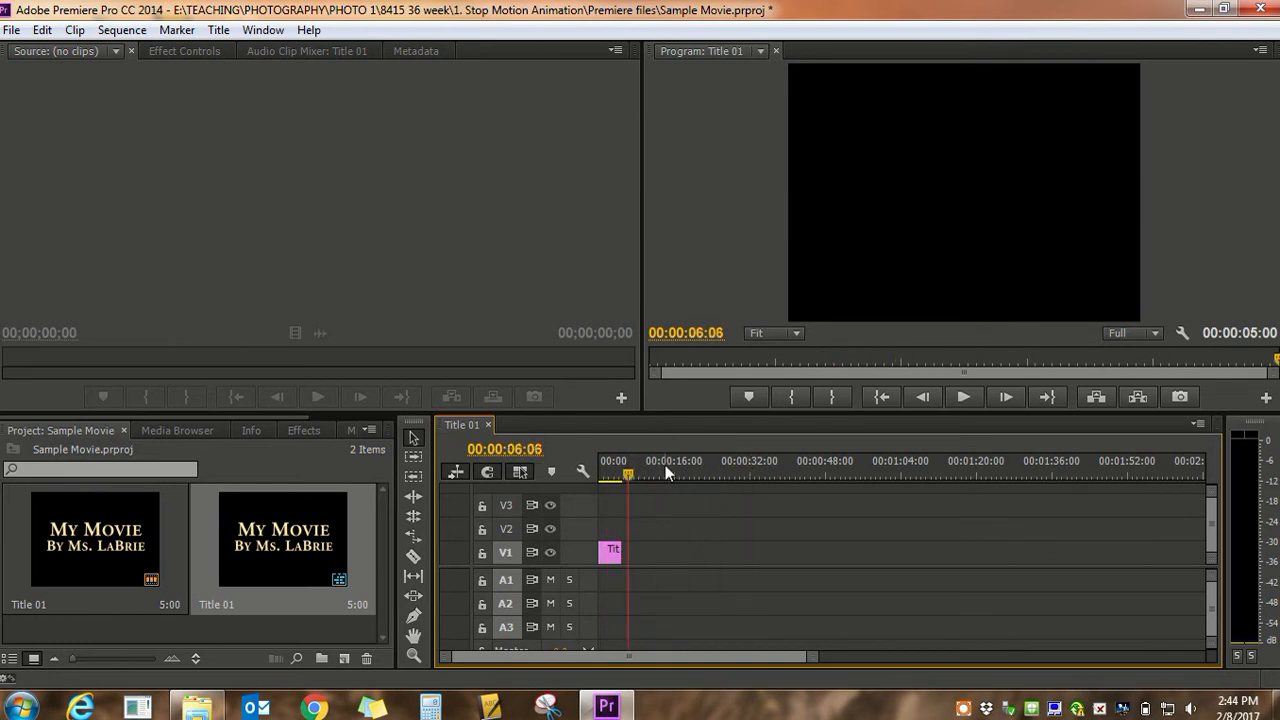
{"action": "left_click_drag", "start_coordinate": [628, 472], "coordinate": [770, 476]}
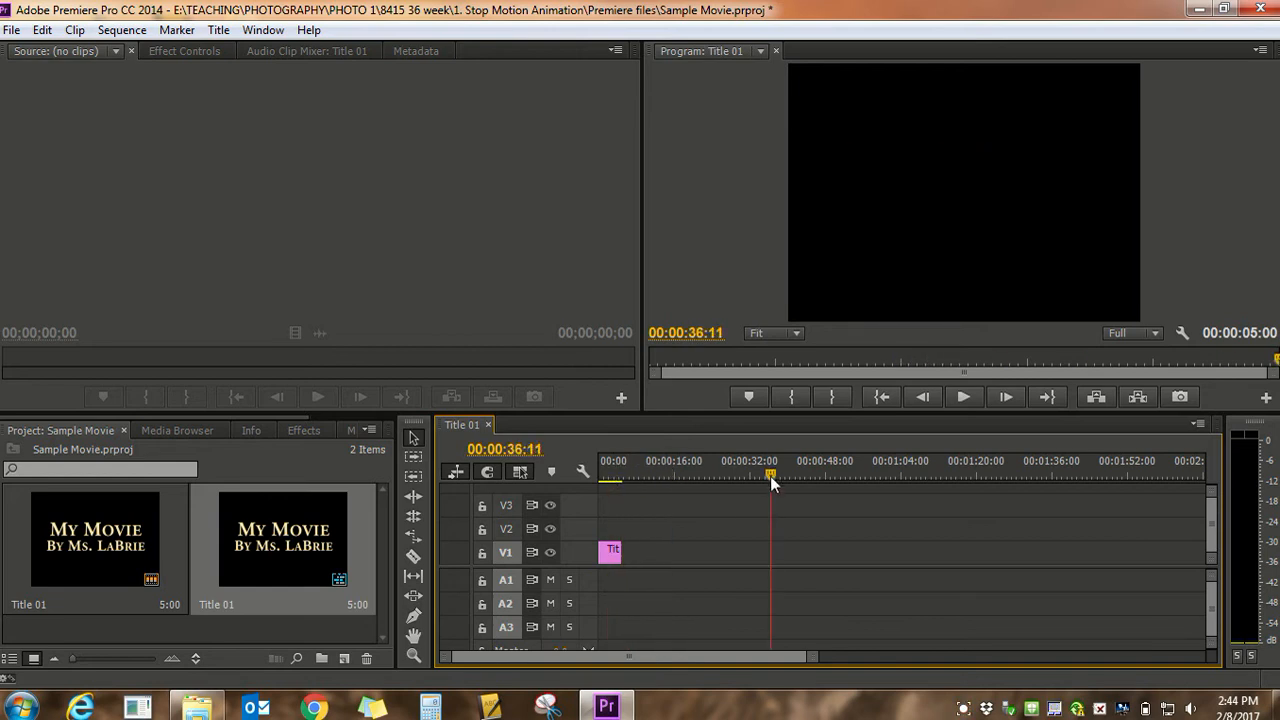
{"action": "left_click", "coordinate": [613, 471]}
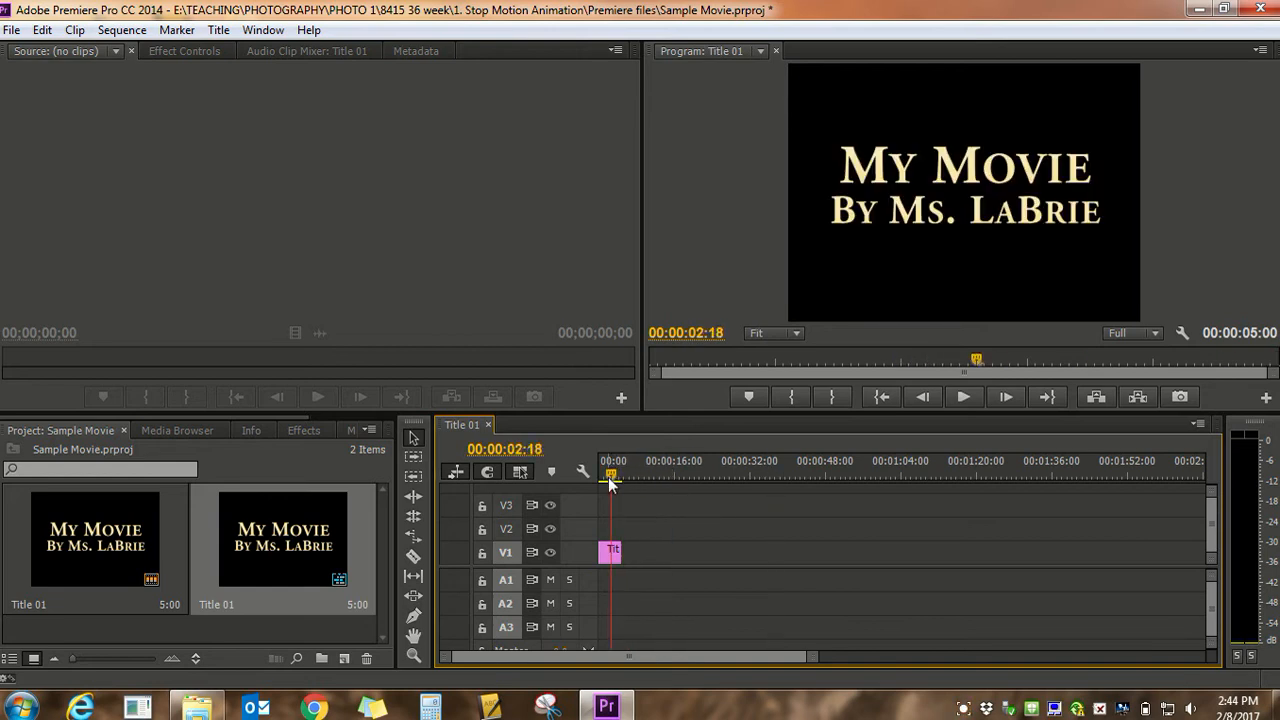
{"action": "left_click_drag", "start_coordinate": [613, 471], "coordinate": [587, 472]}
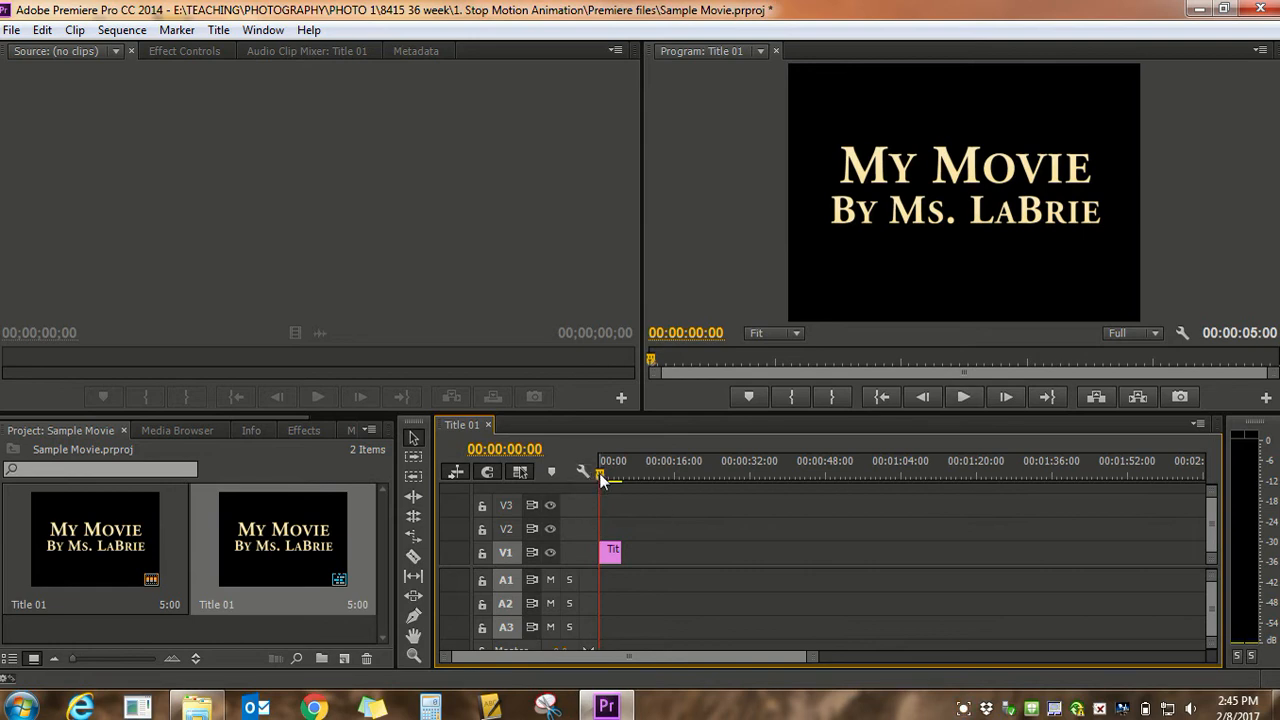
{"action": "left_click", "coordinate": [965, 397]}
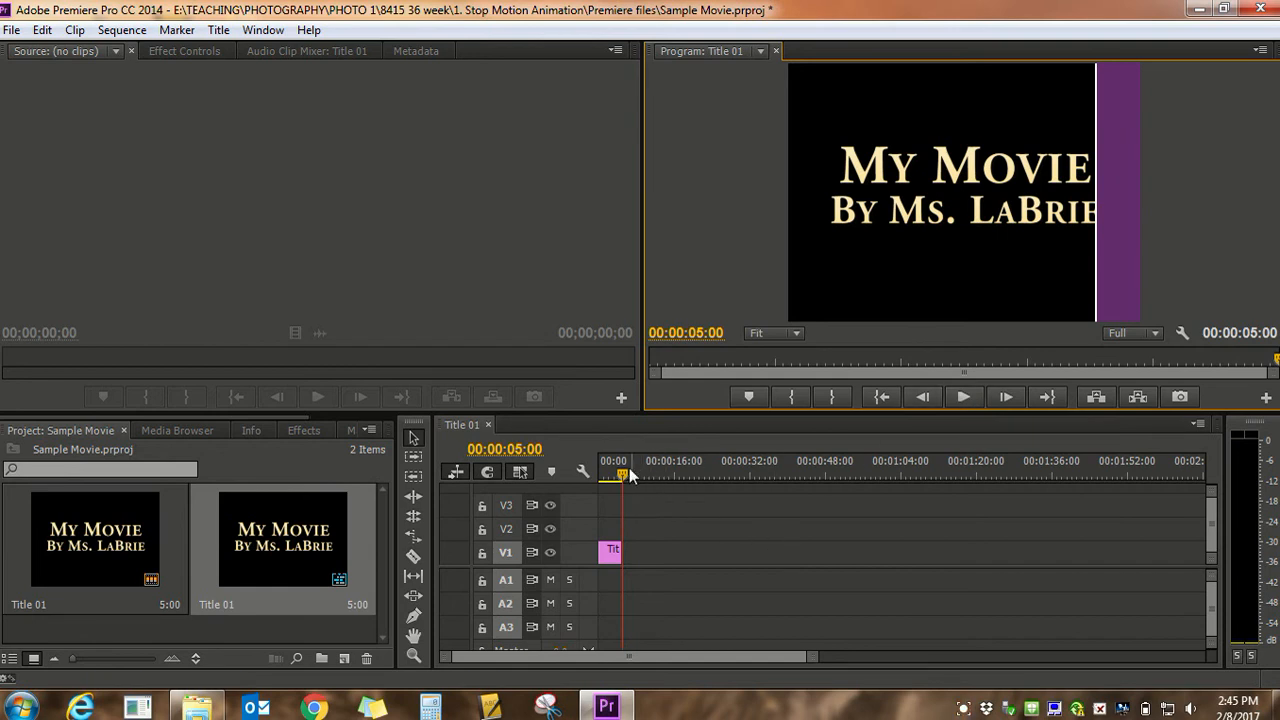
{"action": "left_click_drag", "start_coordinate": [620, 477], "coordinate": [598, 471]}
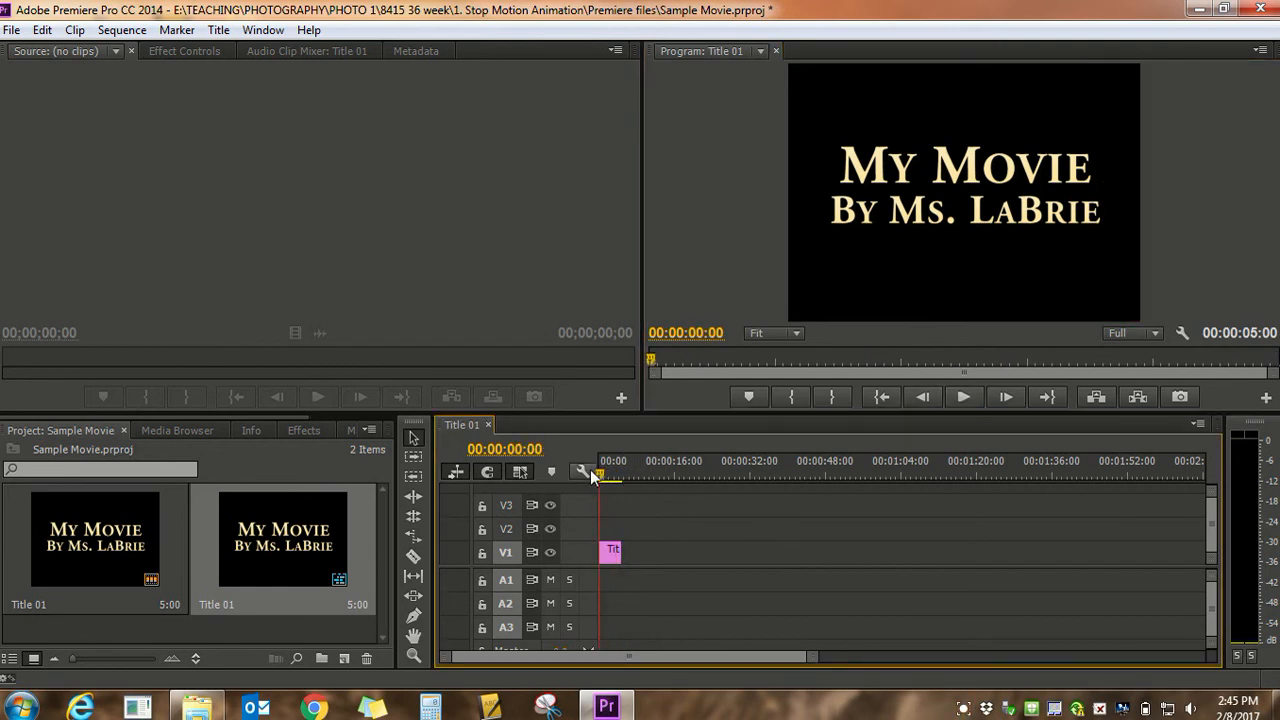
Set the duration of the title clip on track V1 to 3 seconds
{"action": "right_click", "coordinate": [612, 553]}
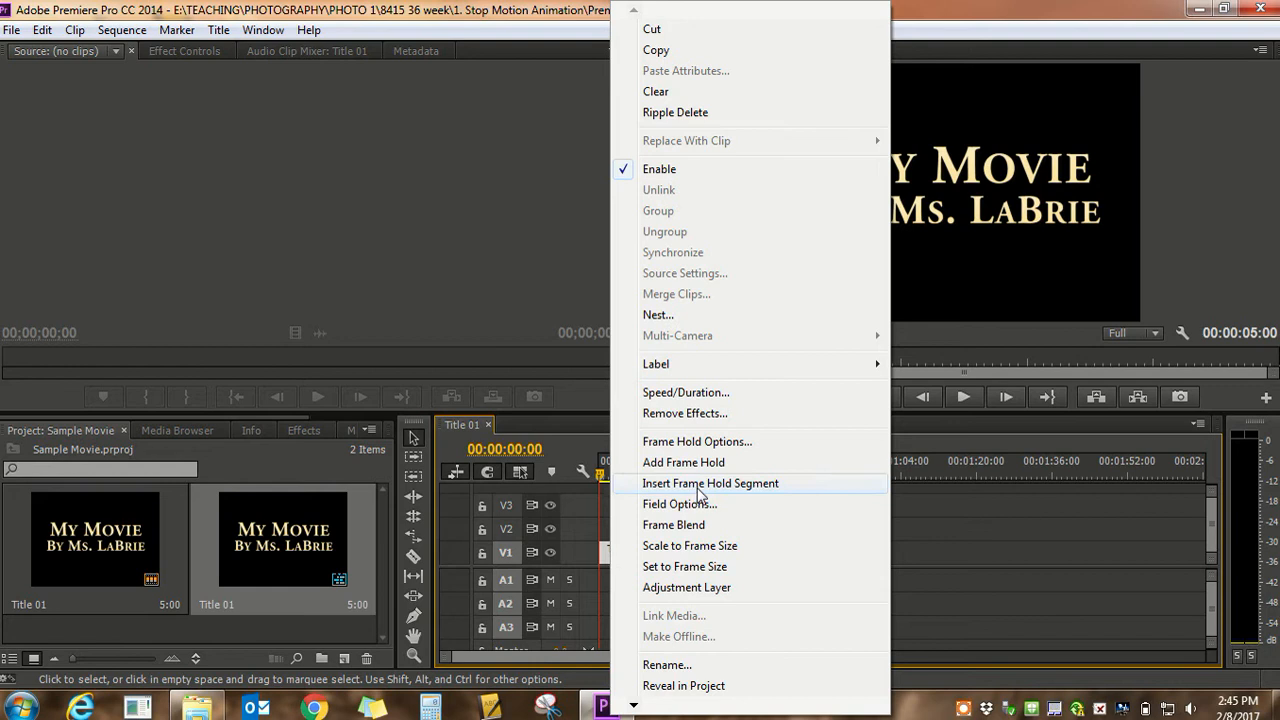
{"action": "left_click", "coordinate": [671, 394]}
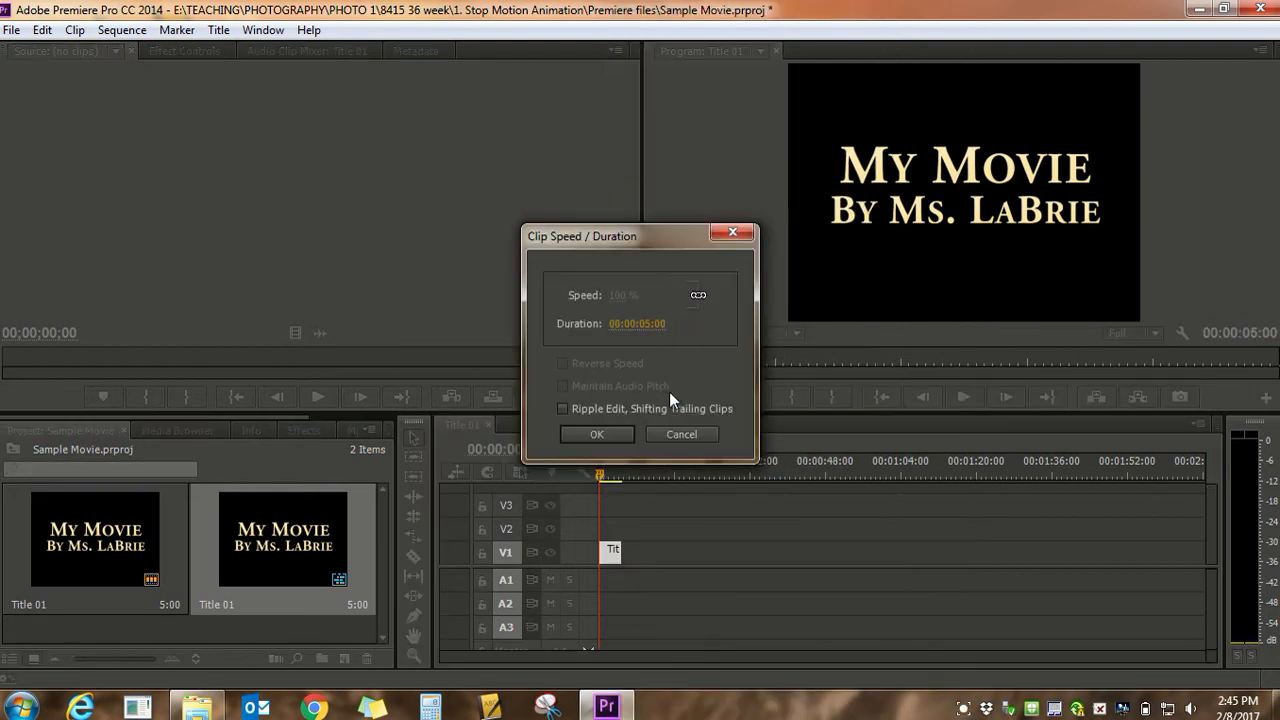
{"action": "left_click", "coordinate": [644, 324]}
{"action": "left_click", "coordinate": [648, 318]}
{"action": "key", "text": "BackSpace"}
{"action": "type", "text": "3"}
{"action": "left_click", "coordinate": [616, 429]}
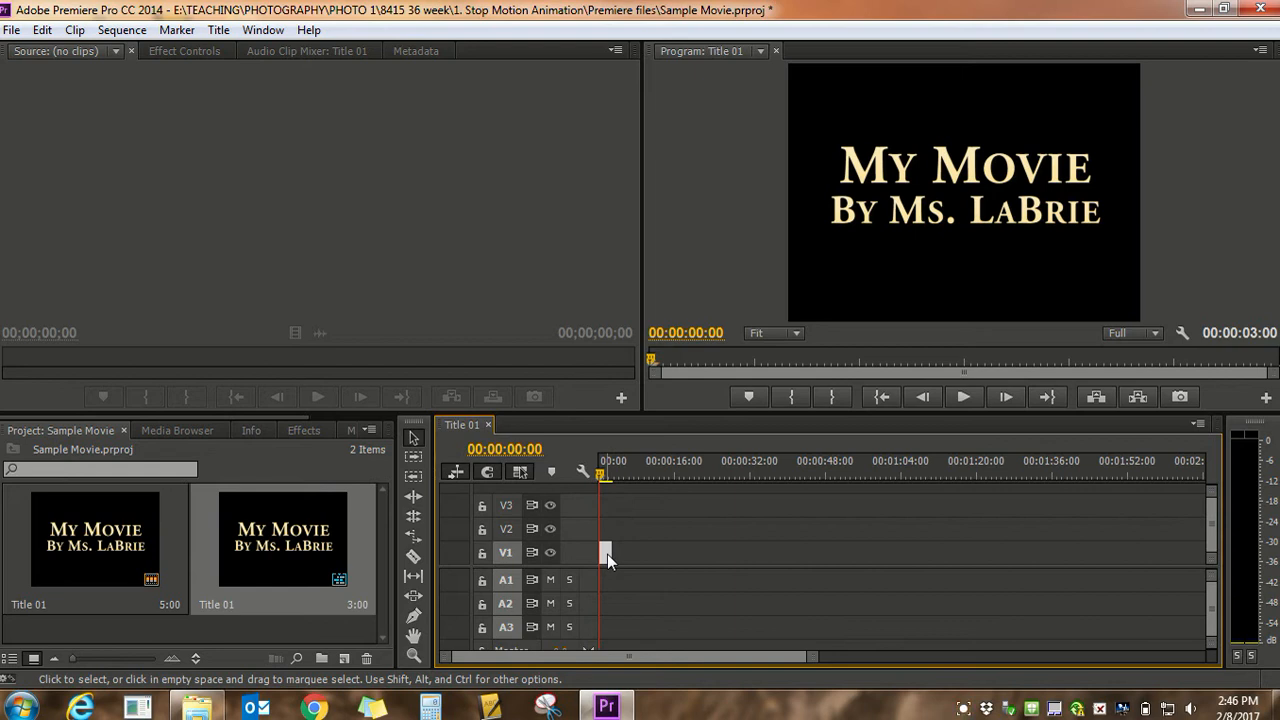
Switch to Windows Explorer and open the Stop Motion Animation Example folder of photos
{"action": "left_click", "coordinate": [198, 708]}
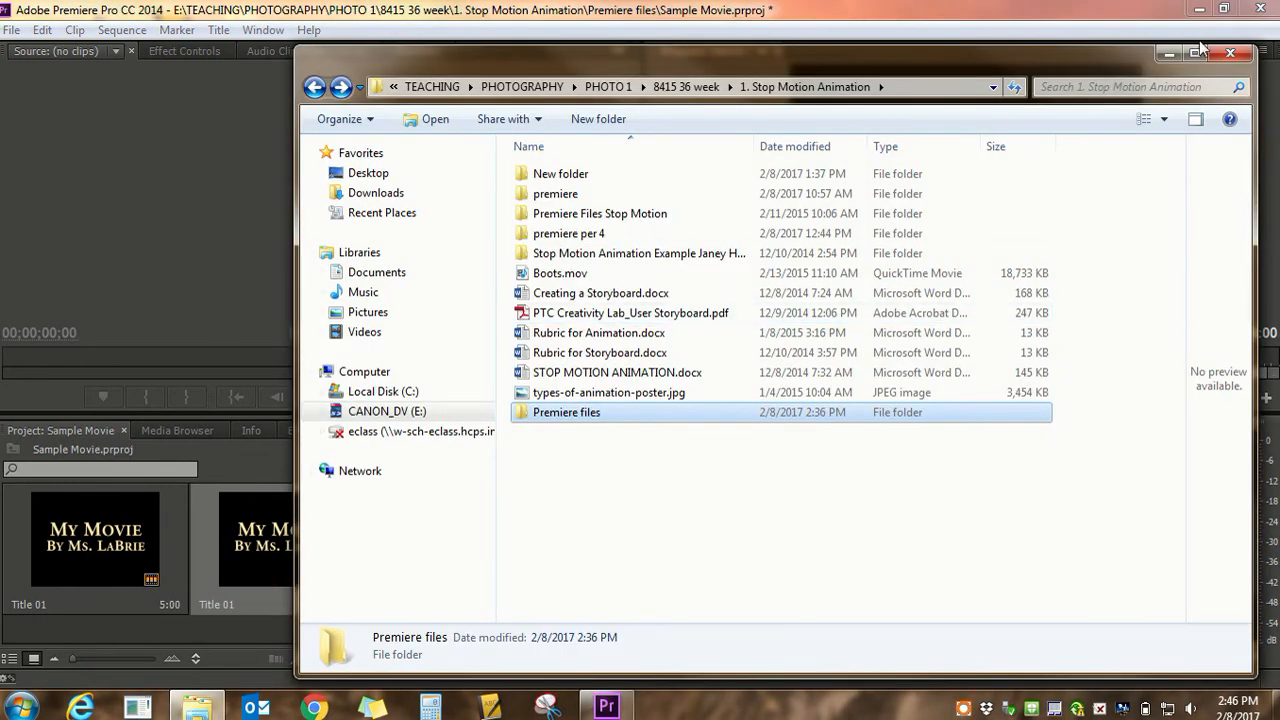
{"action": "left_click_drag", "start_coordinate": [1112, 66], "coordinate": [1077, 46]}
{"action": "left_click", "coordinate": [1159, 33]}
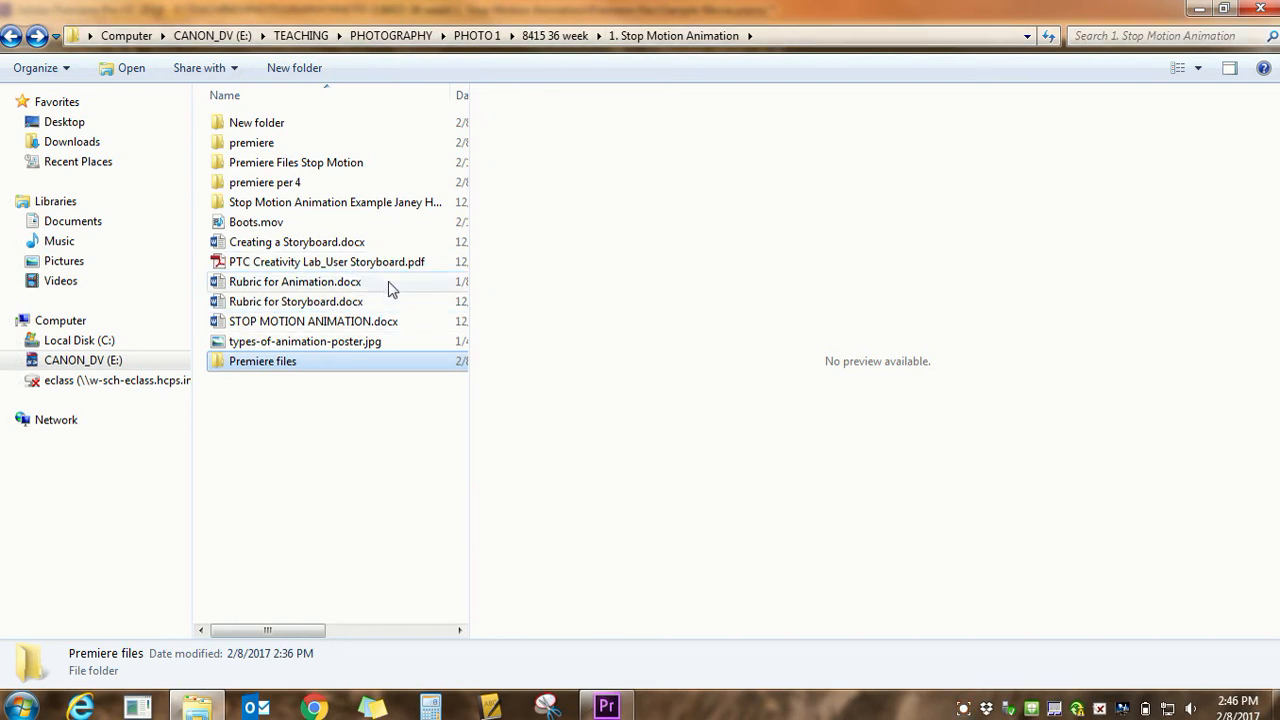
{"action": "double_click", "coordinate": [242, 204]}
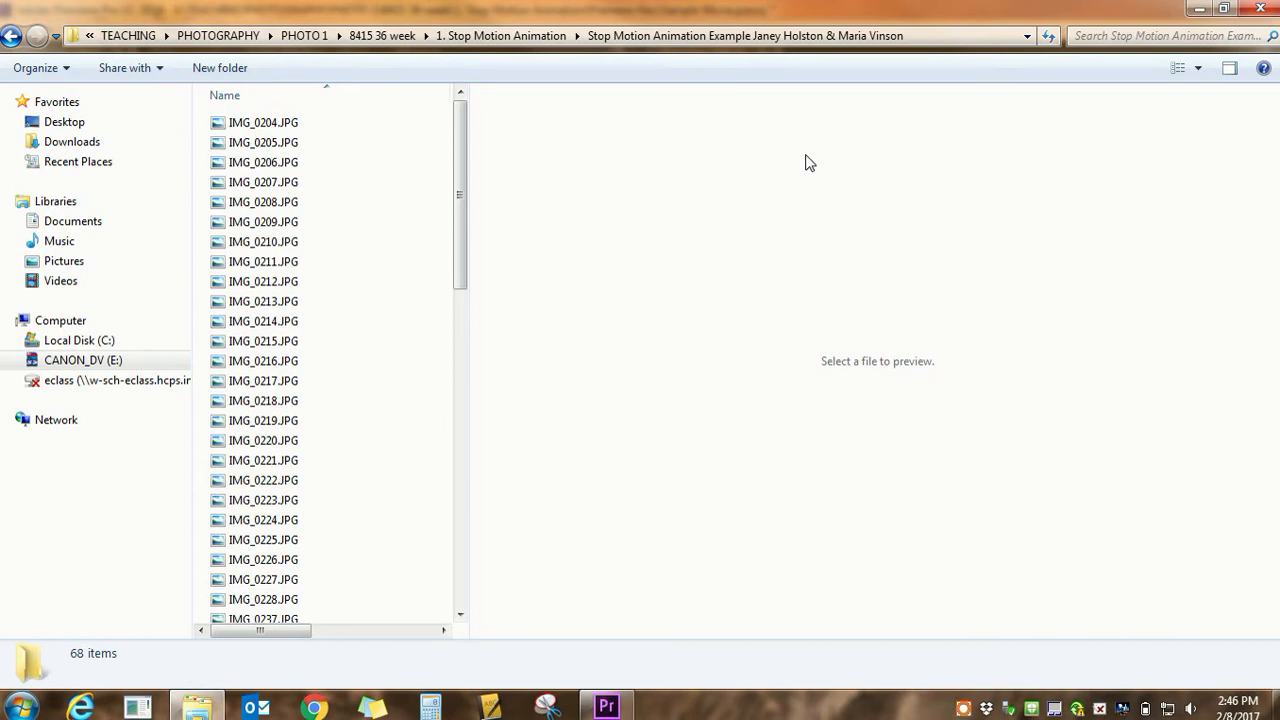
Shrink the photo folder window and move it aside so the Premiere Pro timeline is accessible
{"action": "left_click", "coordinate": [1224, 10]}
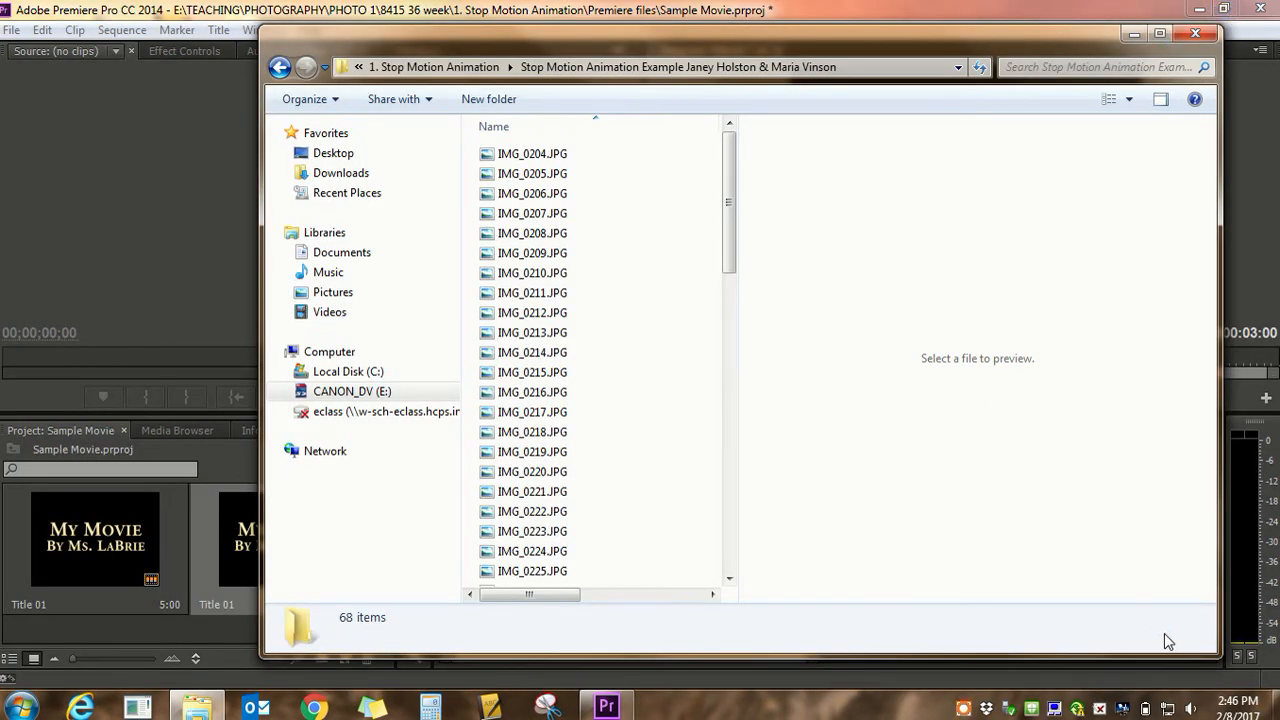
{"action": "left_click_drag", "start_coordinate": [1218, 654], "coordinate": [754, 611]}
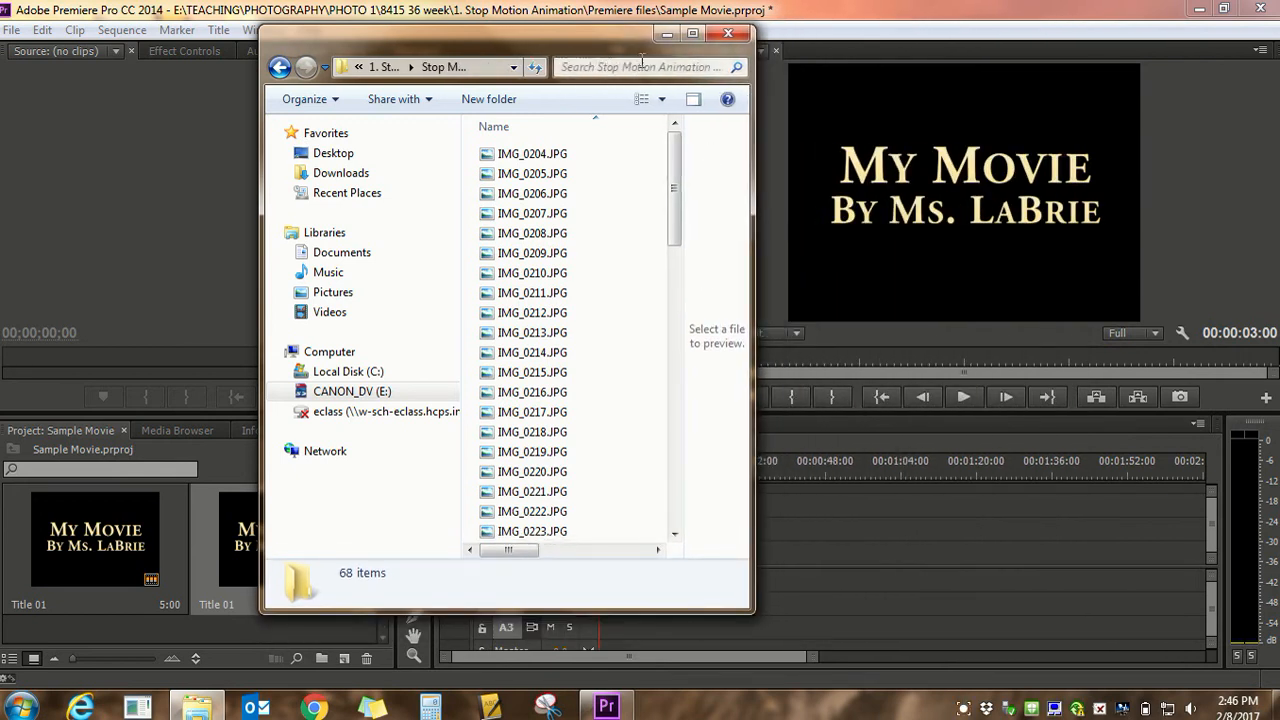
{"action": "left_click_drag", "start_coordinate": [612, 39], "coordinate": [376, 45]}
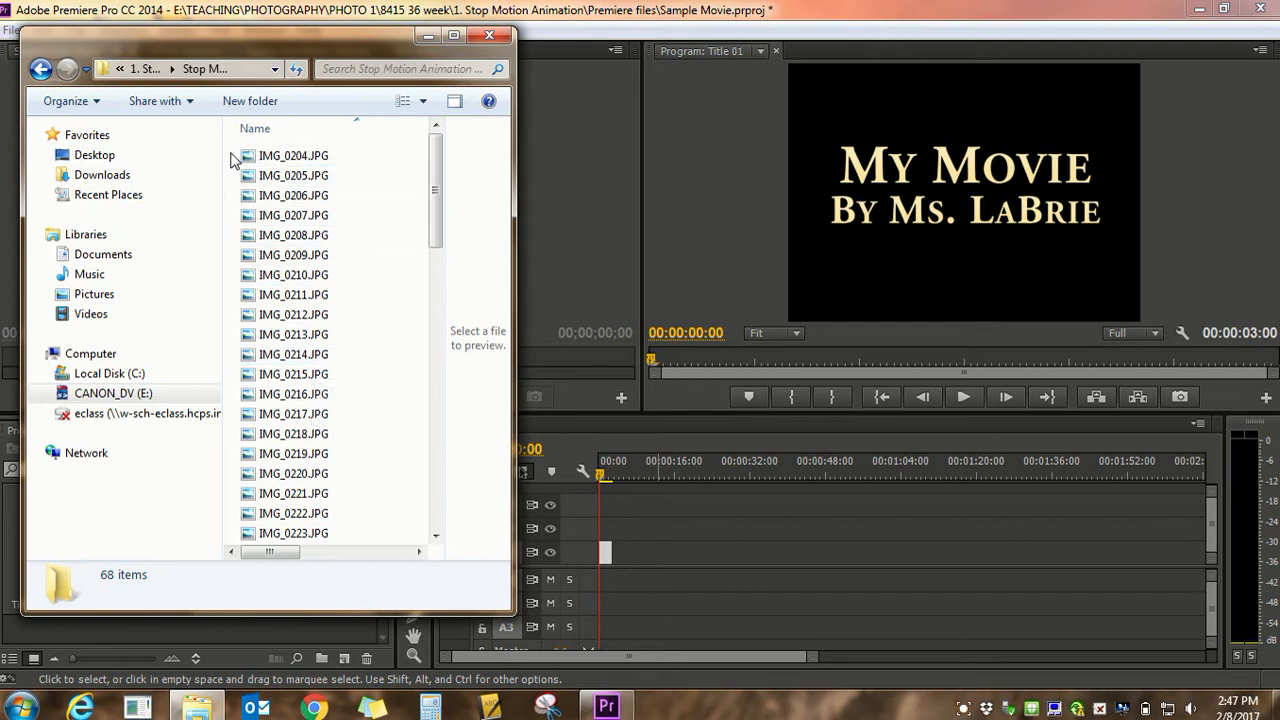
Select IMG_0204.JPG through IMG_0223.JPG and add them to track V1 after the title, starting at about 20 seconds
{"action": "left_click_drag", "start_coordinate": [231, 160], "coordinate": [395, 543]}
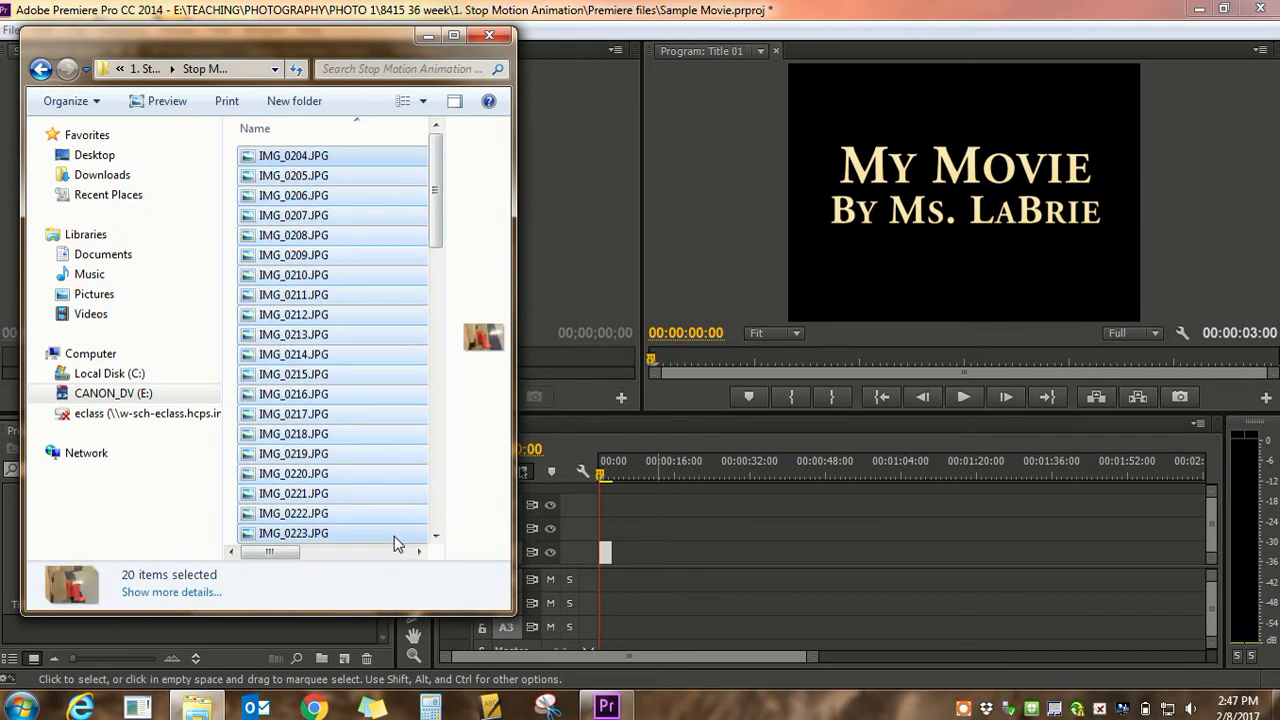
{"action": "left_click", "coordinate": [229, 167]}
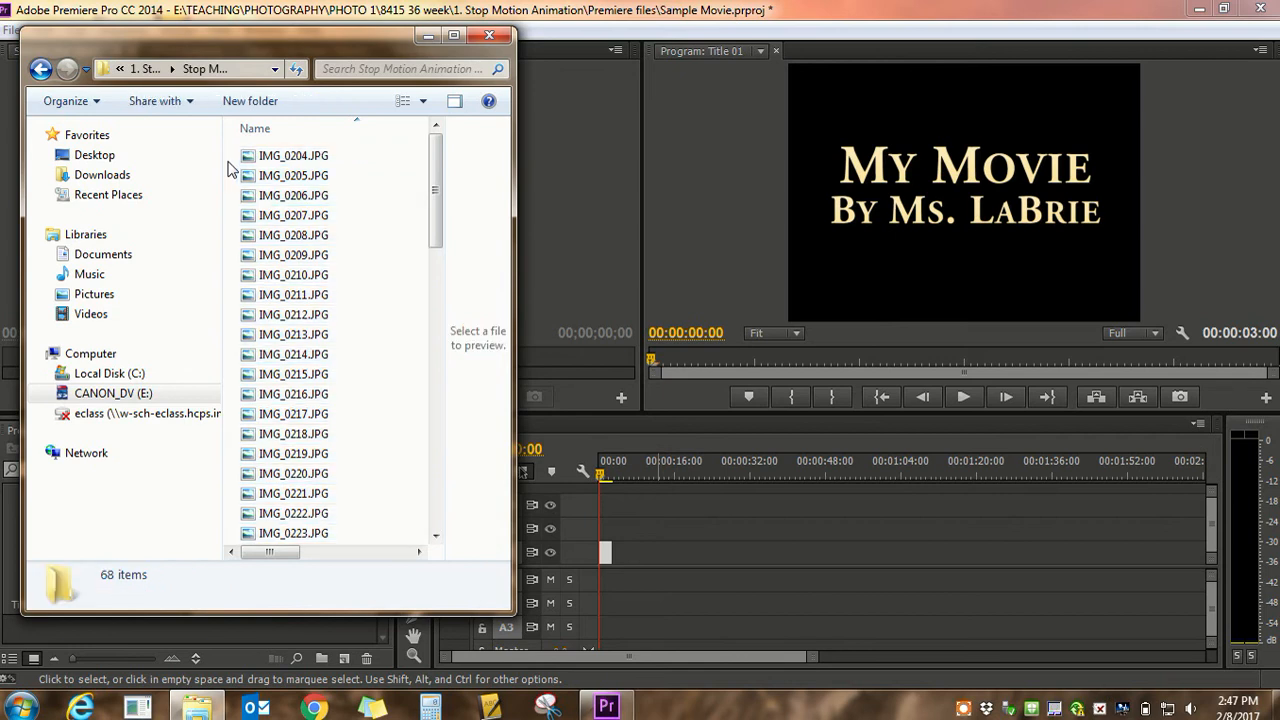
{"action": "left_click", "coordinate": [318, 160]}
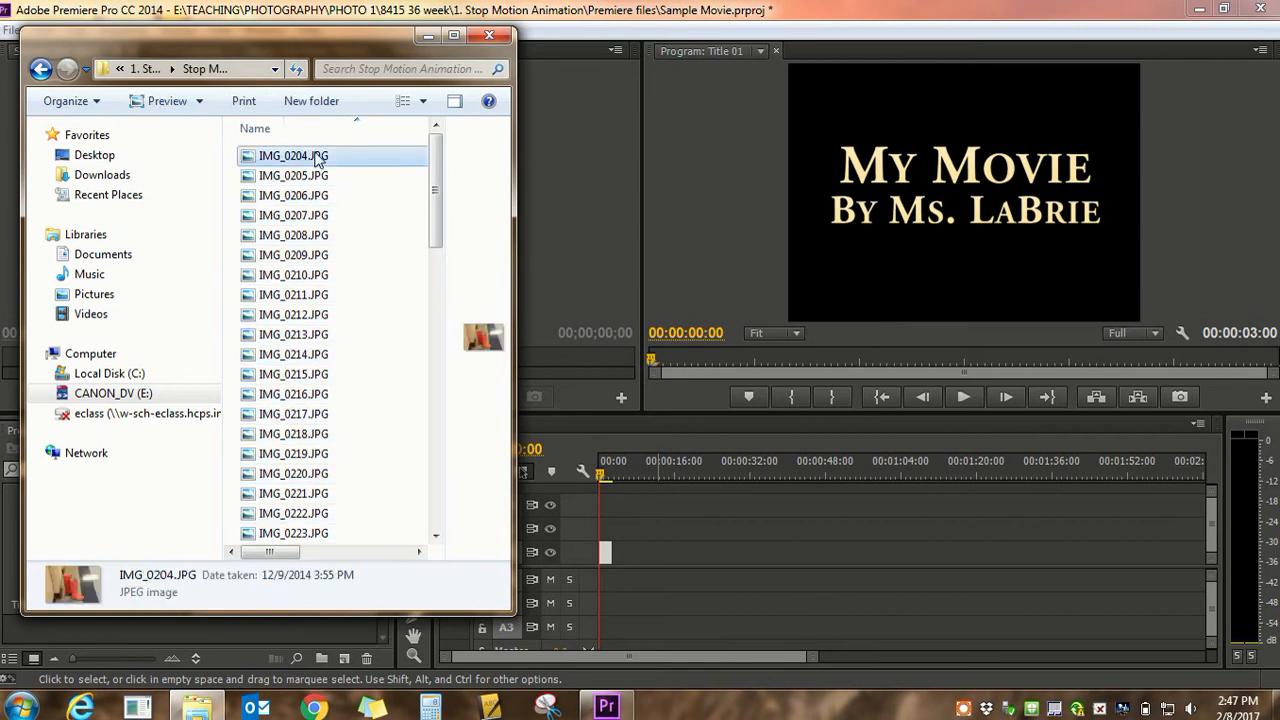
{"action": "left_click", "coordinate": [337, 533], "text": "shift"}
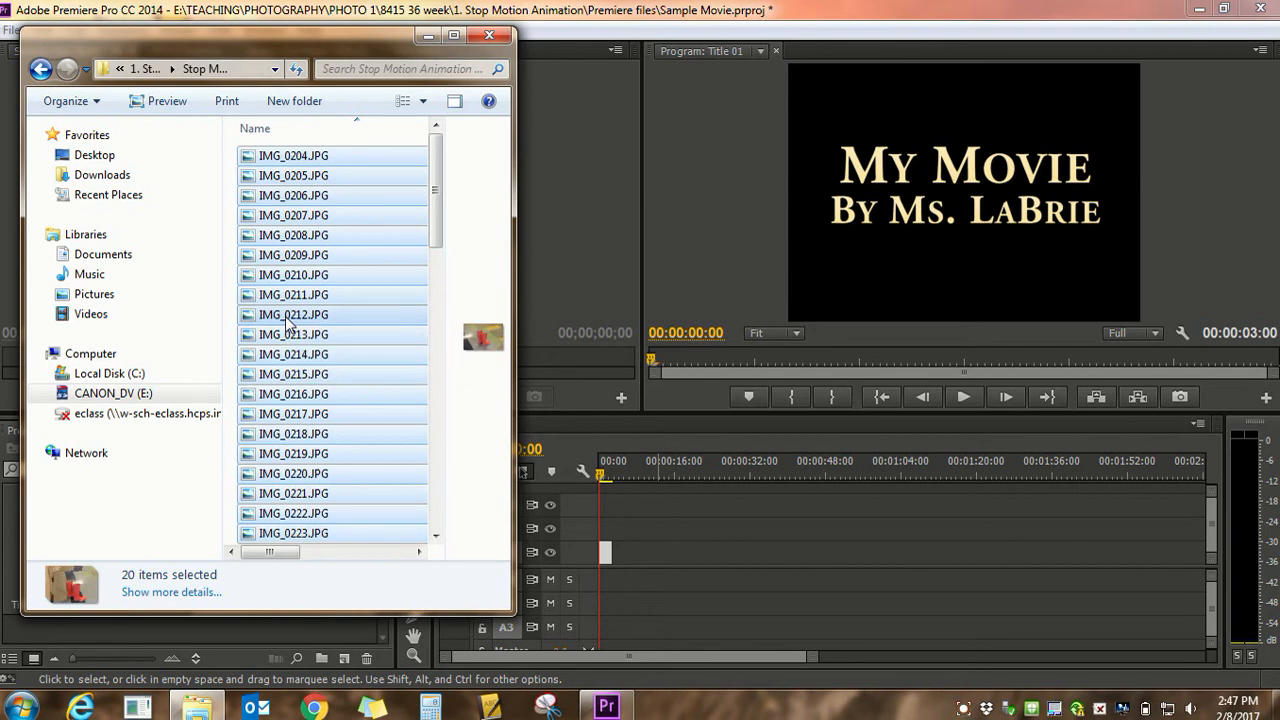
{"action": "mouse_move", "coordinate": [288, 322]}
{"action": "left_mouse_down"}
{"action": "mouse_move", "coordinate": [372, 335]}
{"action": "mouse_move", "coordinate": [418, 360]}
{"action": "mouse_move", "coordinate": [277, 330]}
{"action": "left_mouse_up"}
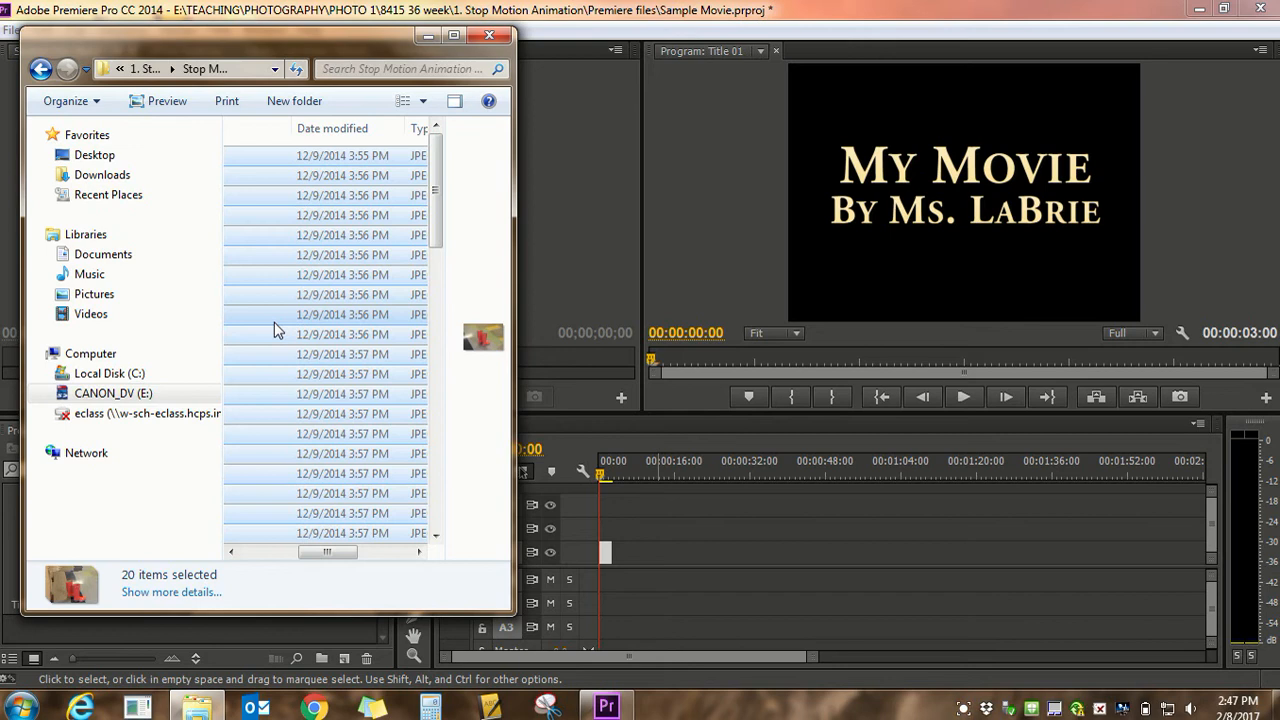
{"action": "left_click_drag", "start_coordinate": [332, 553], "coordinate": [268, 557]}
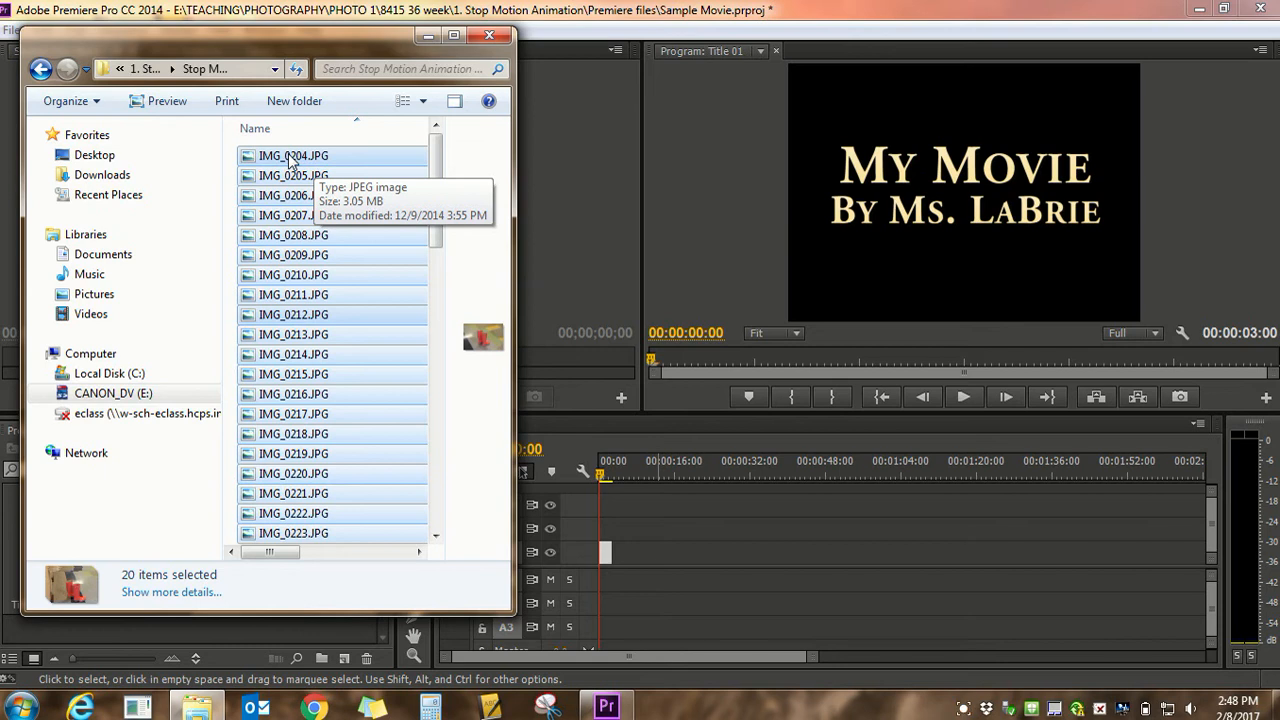
{"action": "left_click_drag", "start_coordinate": [290, 160], "coordinate": [833, 560]}
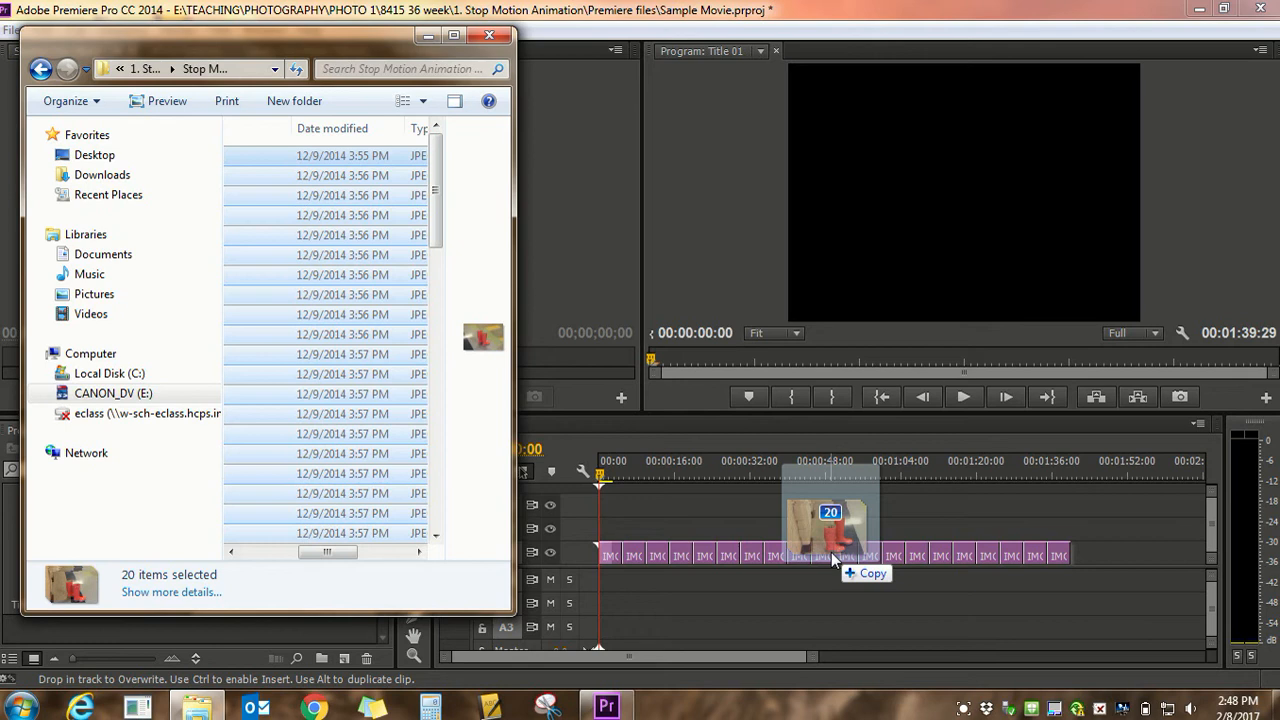
{"action": "left_click_drag", "start_coordinate": [832, 556], "coordinate": [942, 560]}
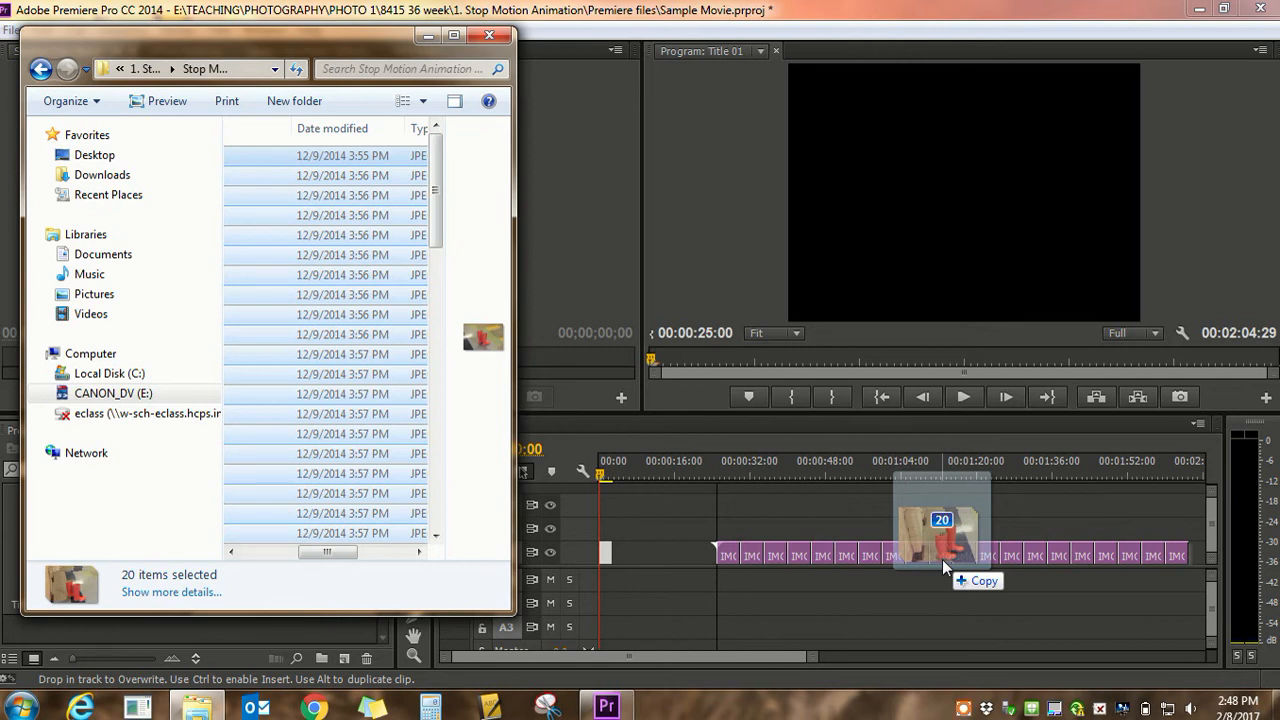
{"action": "mouse_move", "coordinate": [942, 559]}
{"action": "left_mouse_down"}
{"action": "mouse_move", "coordinate": [926, 532]}
{"action": "mouse_move", "coordinate": [933, 594]}
{"action": "mouse_move", "coordinate": [936, 565]}
{"action": "mouse_move", "coordinate": [900, 560]}
{"action": "mouse_move", "coordinate": [951, 559]}
{"action": "mouse_move", "coordinate": [940, 528]}
{"action": "mouse_move", "coordinate": [944, 560]}
{"action": "left_mouse_up"}
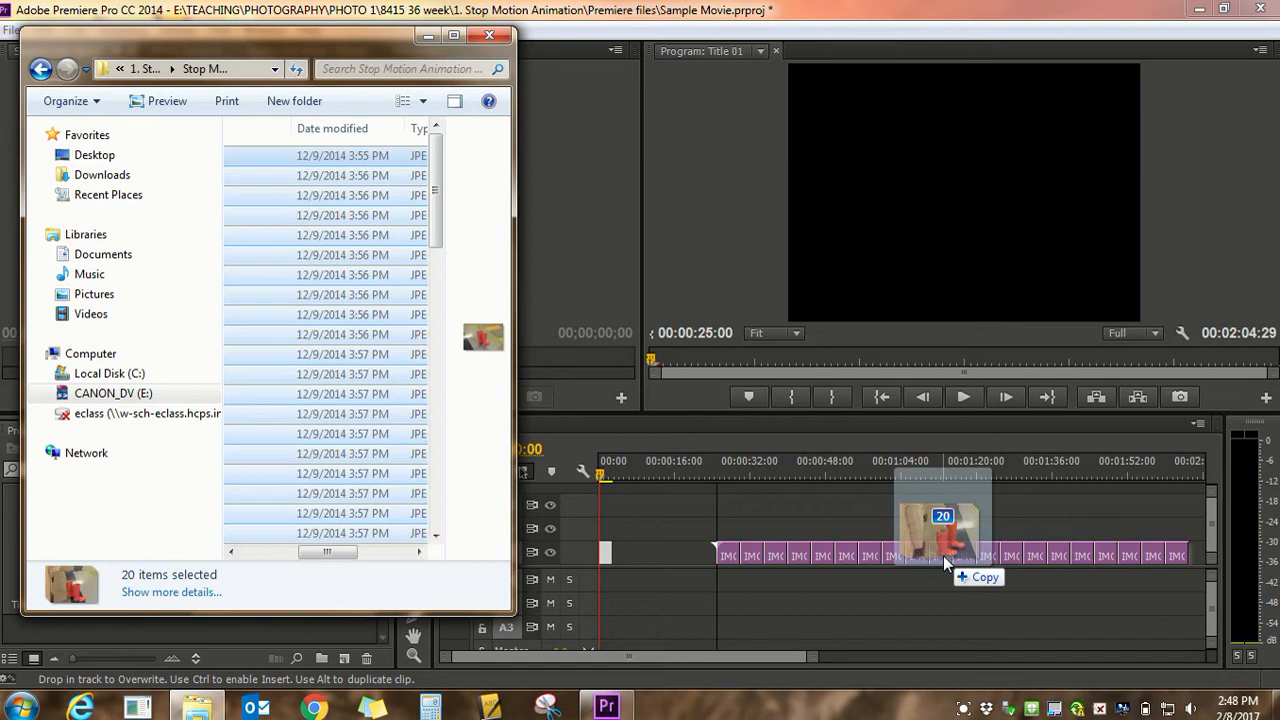
{"action": "left_click_drag", "start_coordinate": [943, 555], "coordinate": [922, 552]}
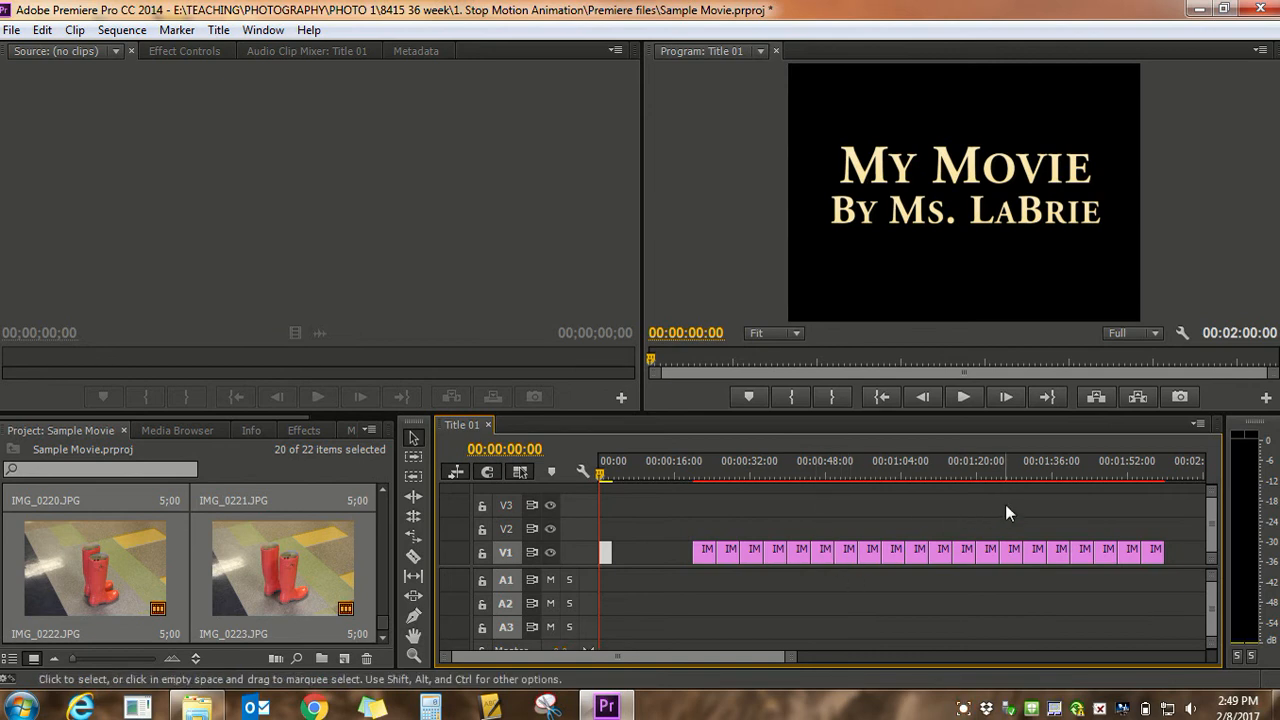
Preview a photo in the sequence and apply Scale to Frame Size to all the photo clips on V1
{"action": "left_click", "coordinate": [943, 470]}
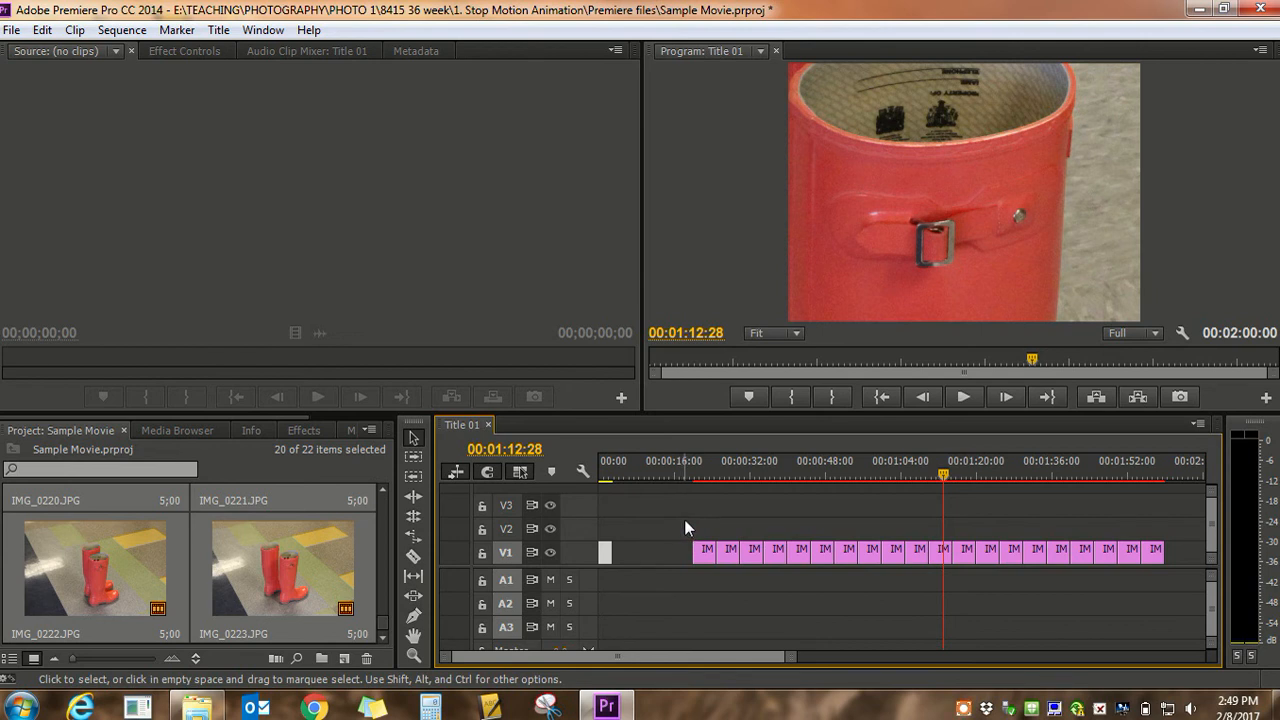
{"action": "left_click_drag", "start_coordinate": [685, 519], "coordinate": [1186, 590]}
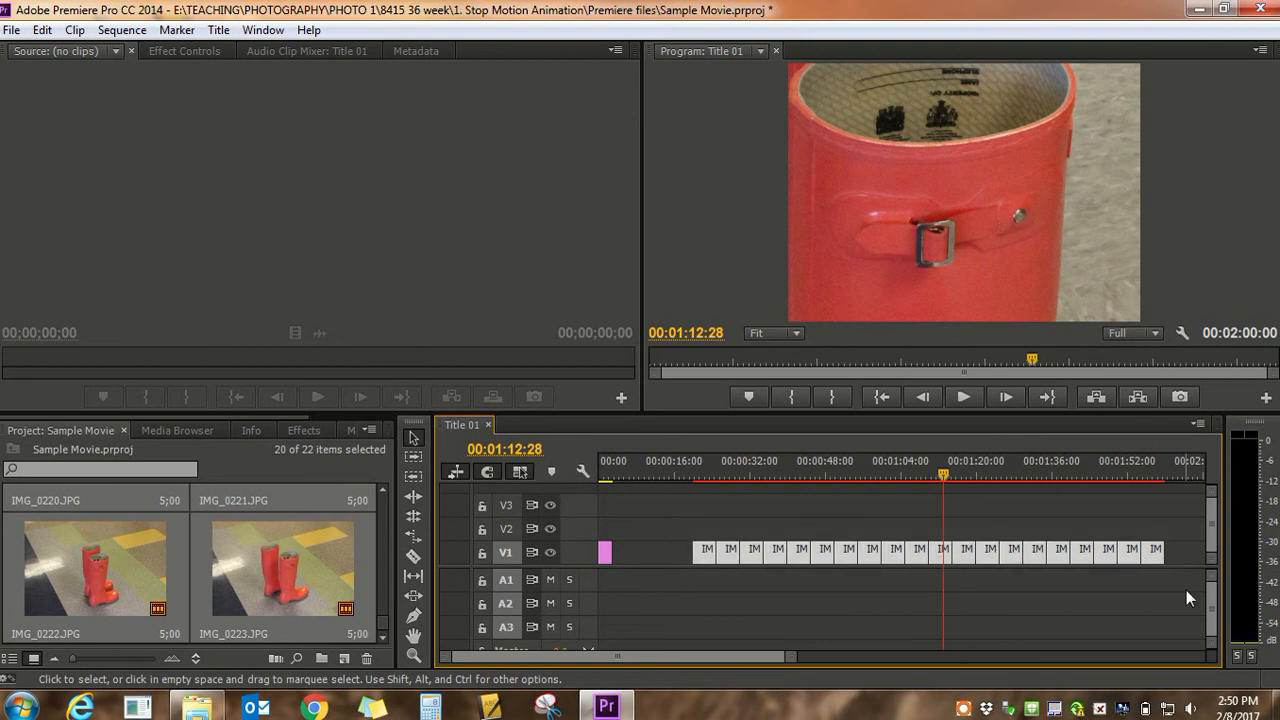
{"action": "right_click", "coordinate": [914, 560]}
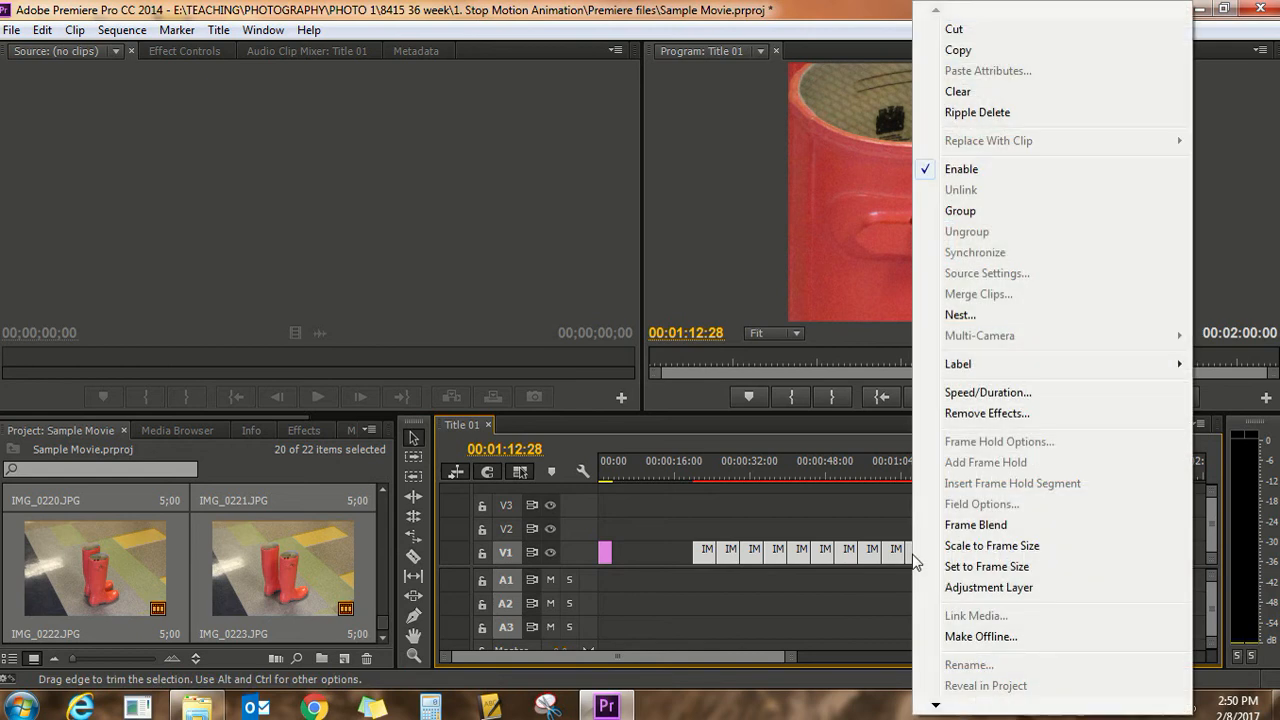
{"action": "left_click", "coordinate": [1008, 546]}
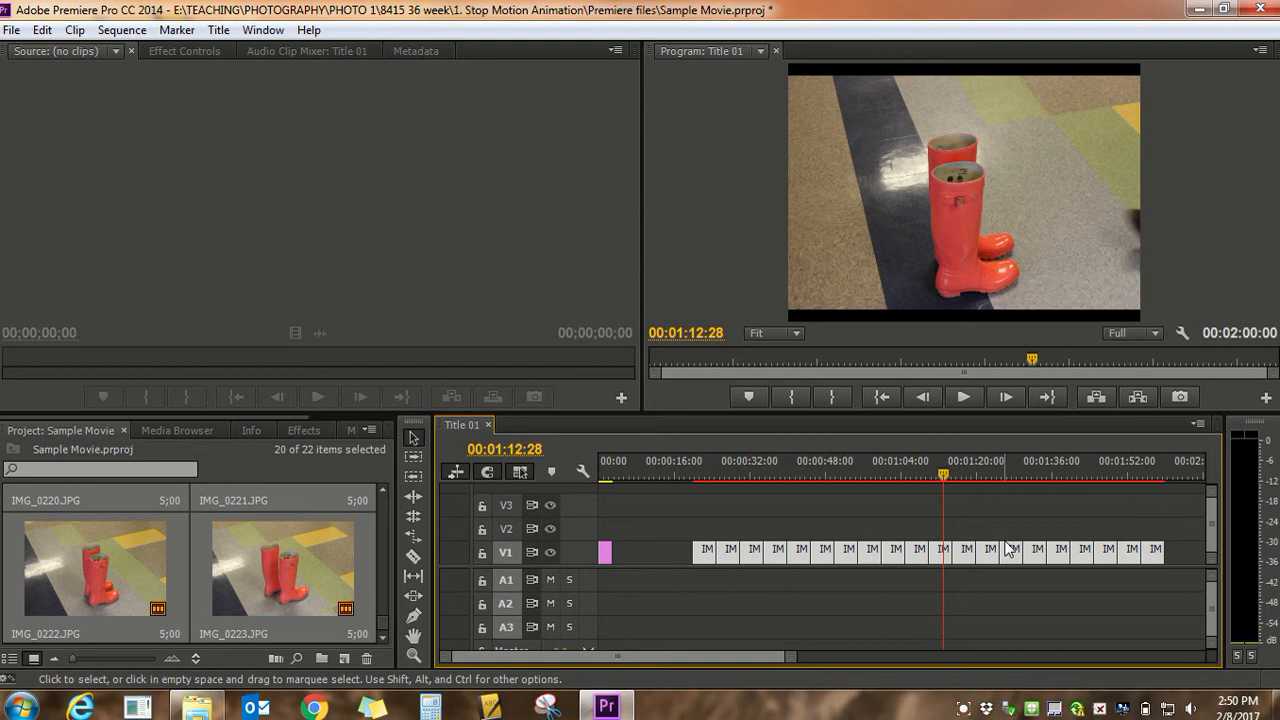
{"action": "left_click", "coordinate": [1051, 611]}
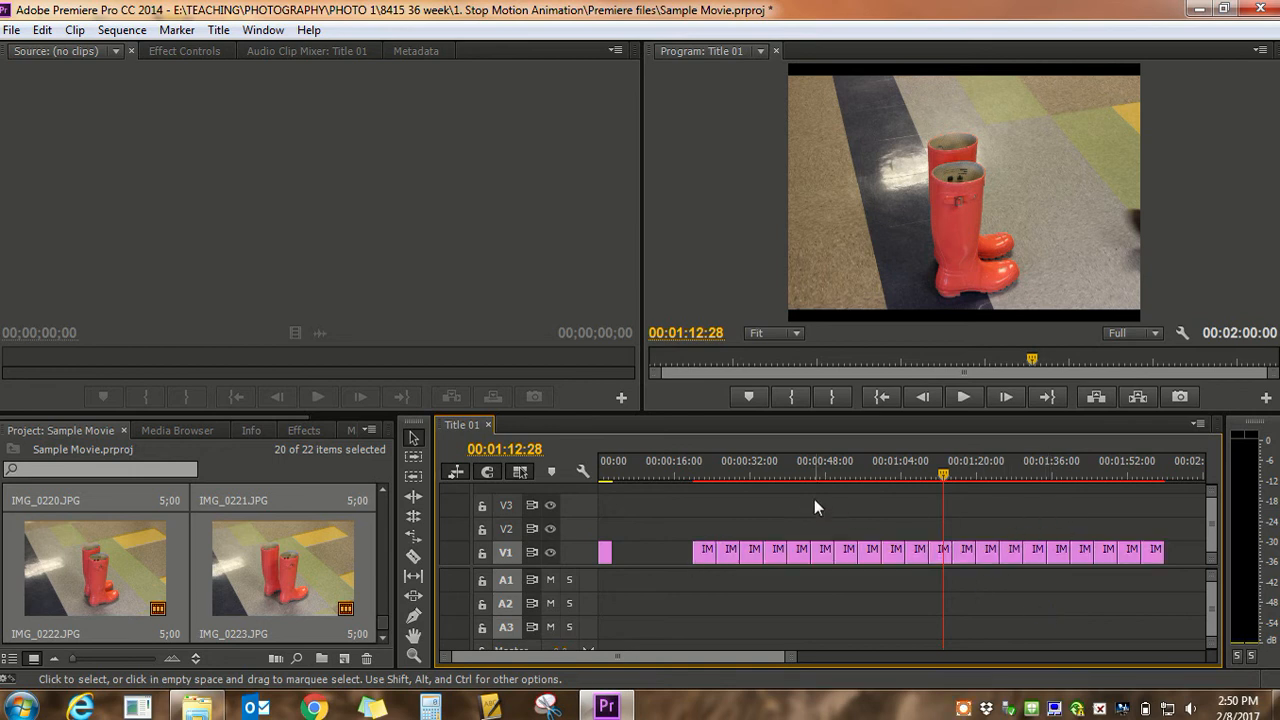
Open the Speed/Duration settings for all the photo clips on V1 and enable Ripple Edit, Shifting Trailing Clips
{"action": "left_click_drag", "start_coordinate": [684, 516], "coordinate": [1179, 595]}
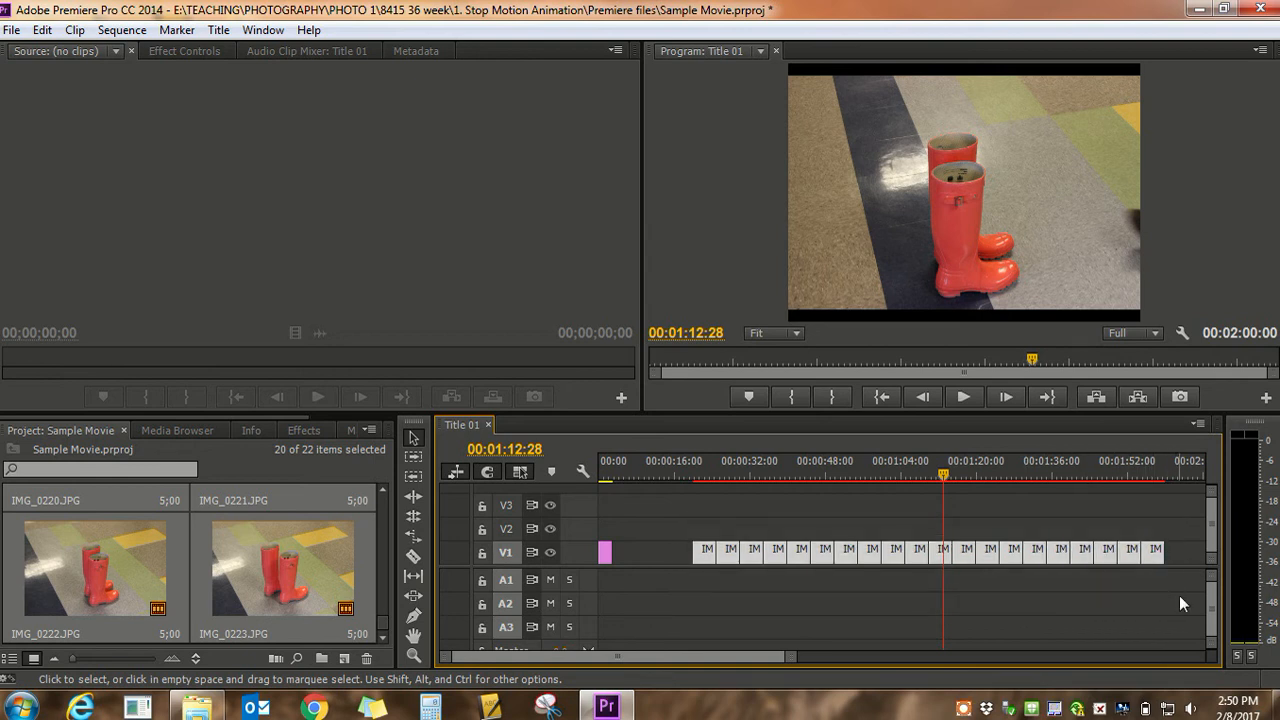
{"action": "right_click", "coordinate": [892, 554]}
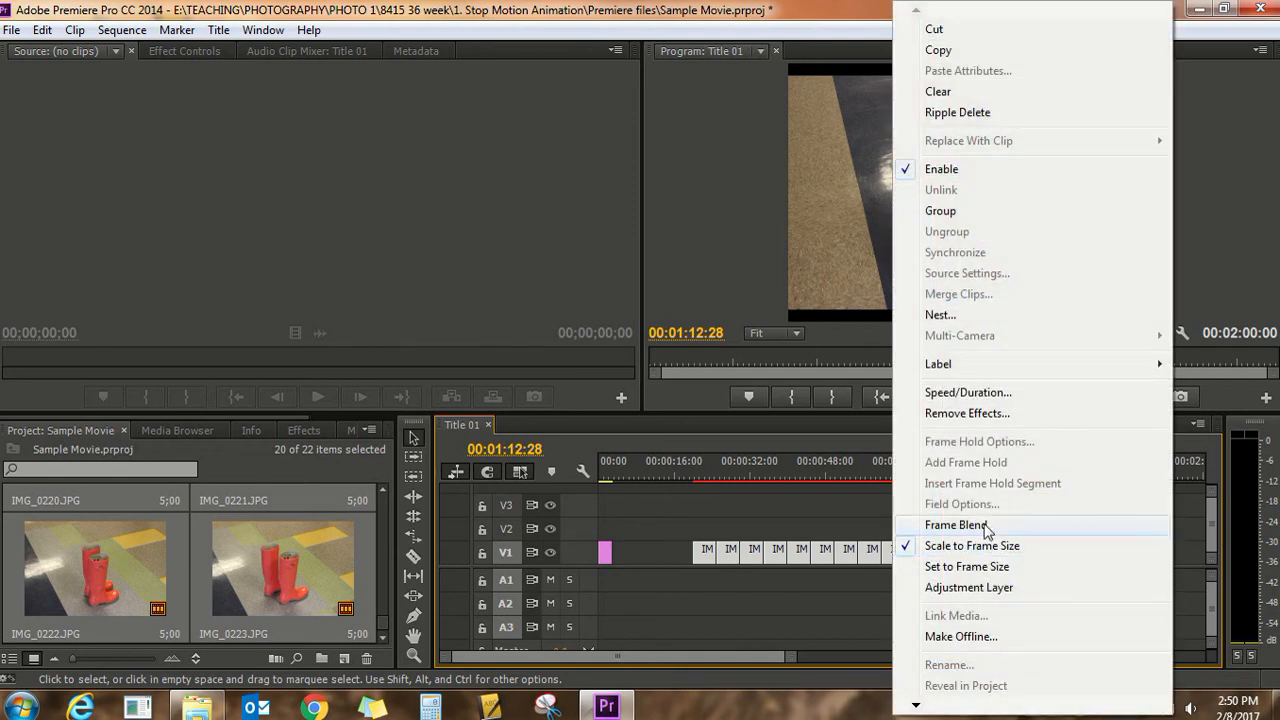
{"action": "left_click", "coordinate": [992, 394]}
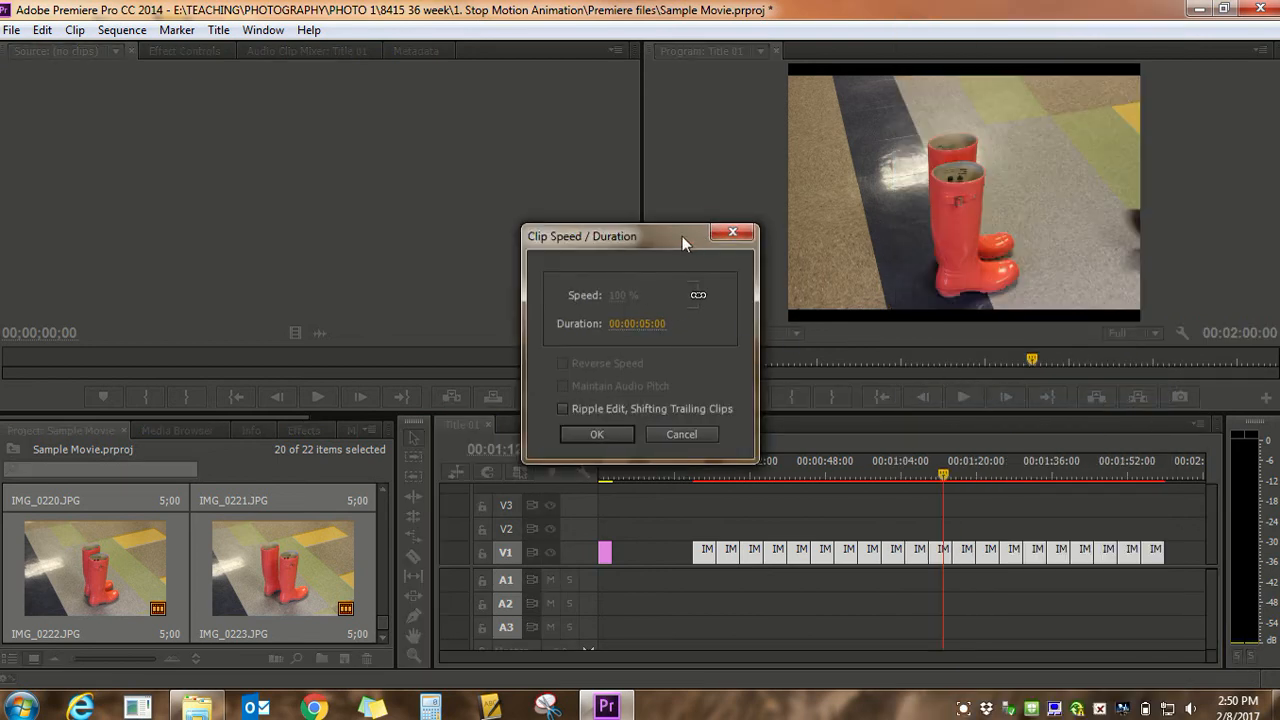
{"action": "left_click_drag", "start_coordinate": [677, 238], "coordinate": [730, 264]}
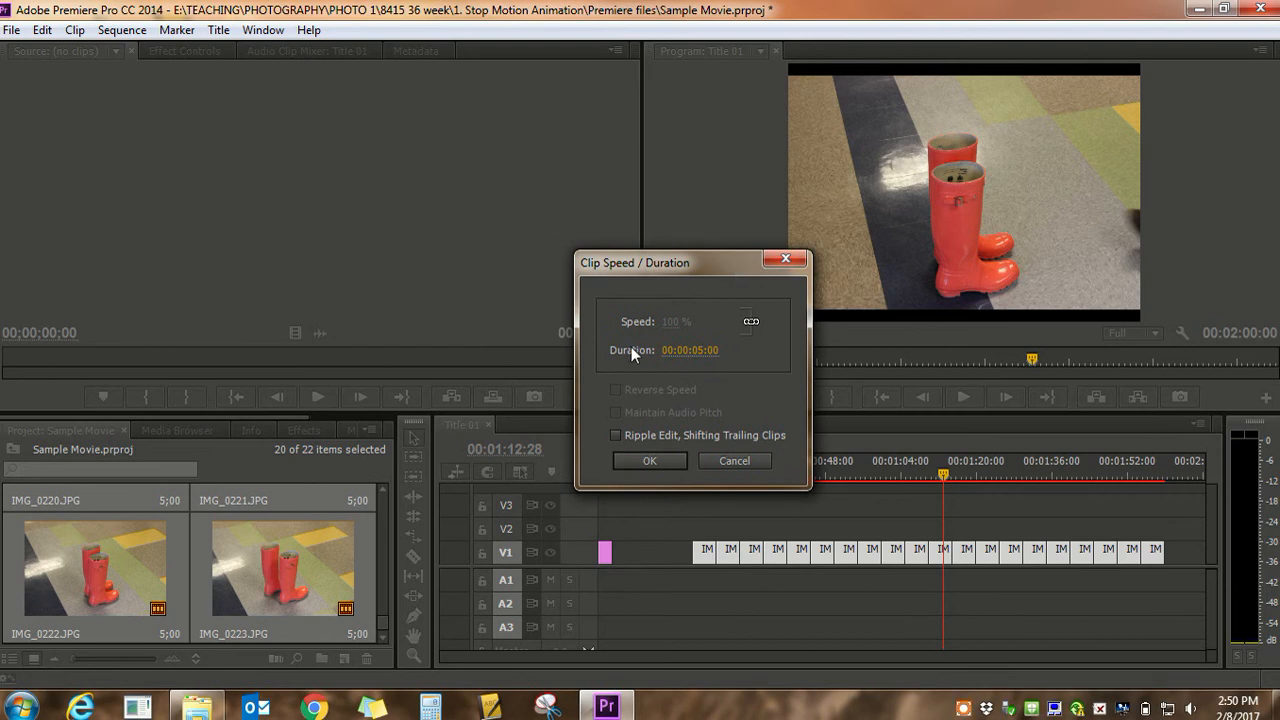
{"action": "left_click", "coordinate": [615, 436]}
Set the duration of the selected photo clips to 00:00:00:08 and apply it
{"action": "left_click", "coordinate": [690, 349]}
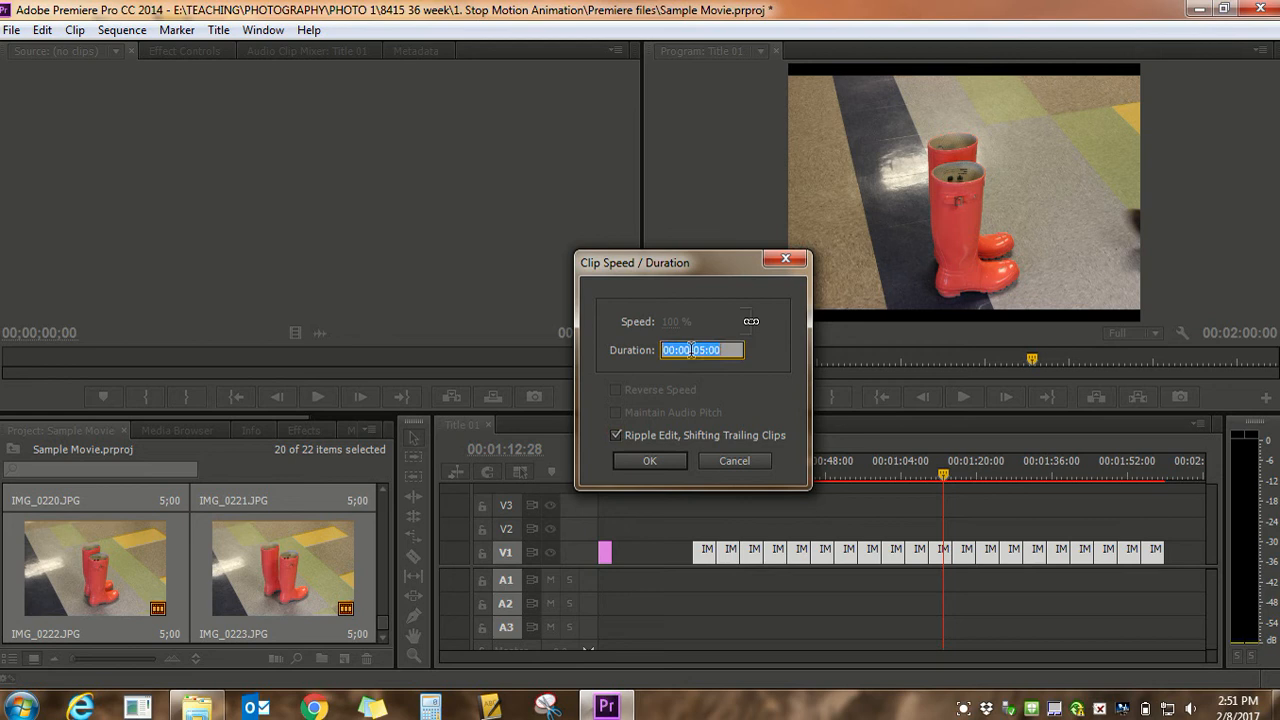
{"action": "left_click", "coordinate": [705, 350]}
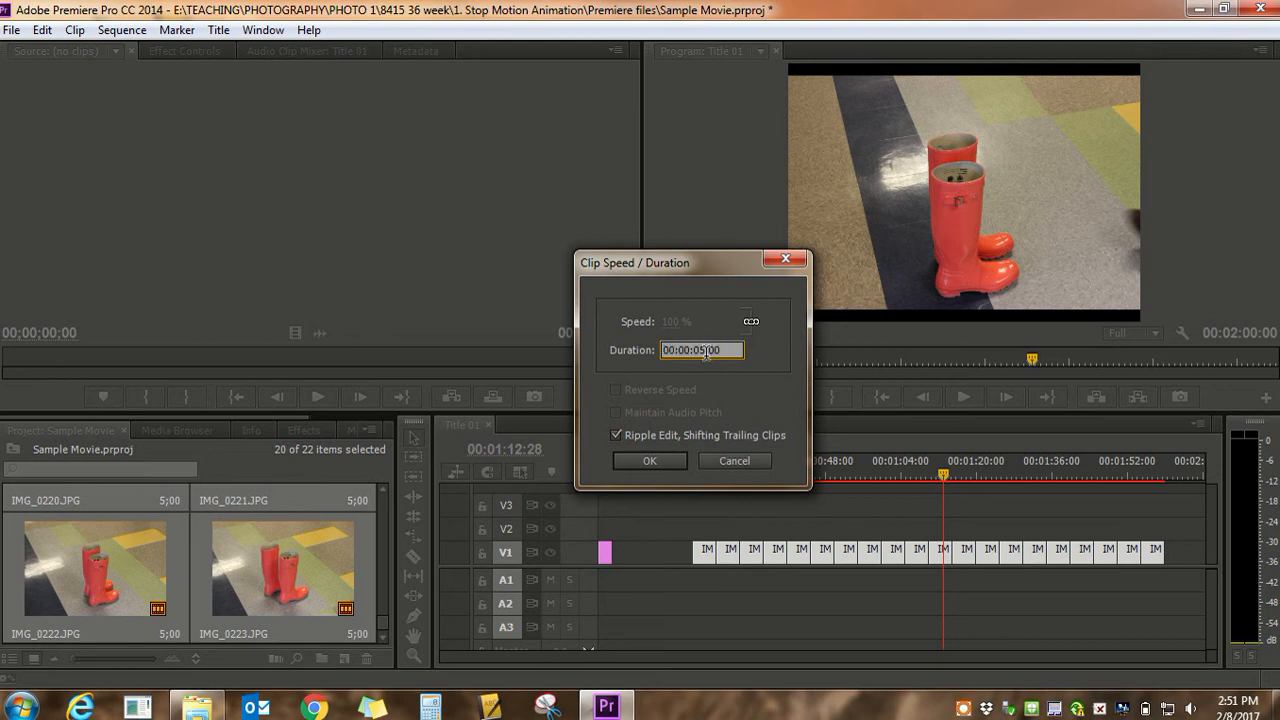
{"action": "key", "text": "BackSpace"}
{"action": "type", "text": "0"}
{"action": "key", "text": "shift+Left"}
{"action": "key", "text": "BackSpace"}
{"action": "type", "text": "8"}
{"action": "left_click", "coordinate": [646, 459]}
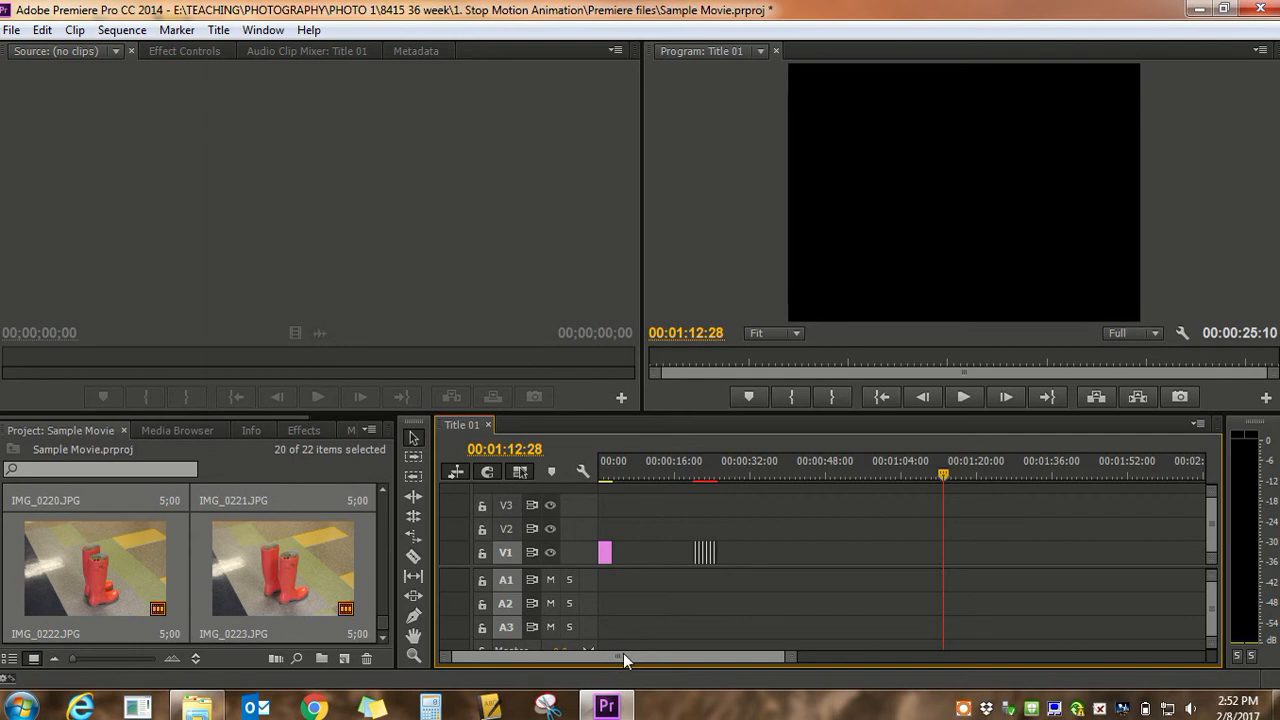
Play back the shortened photo clips on V1, starting at about 20 seconds
{"action": "left_click_drag", "start_coordinate": [621, 655], "coordinate": [598, 643]}
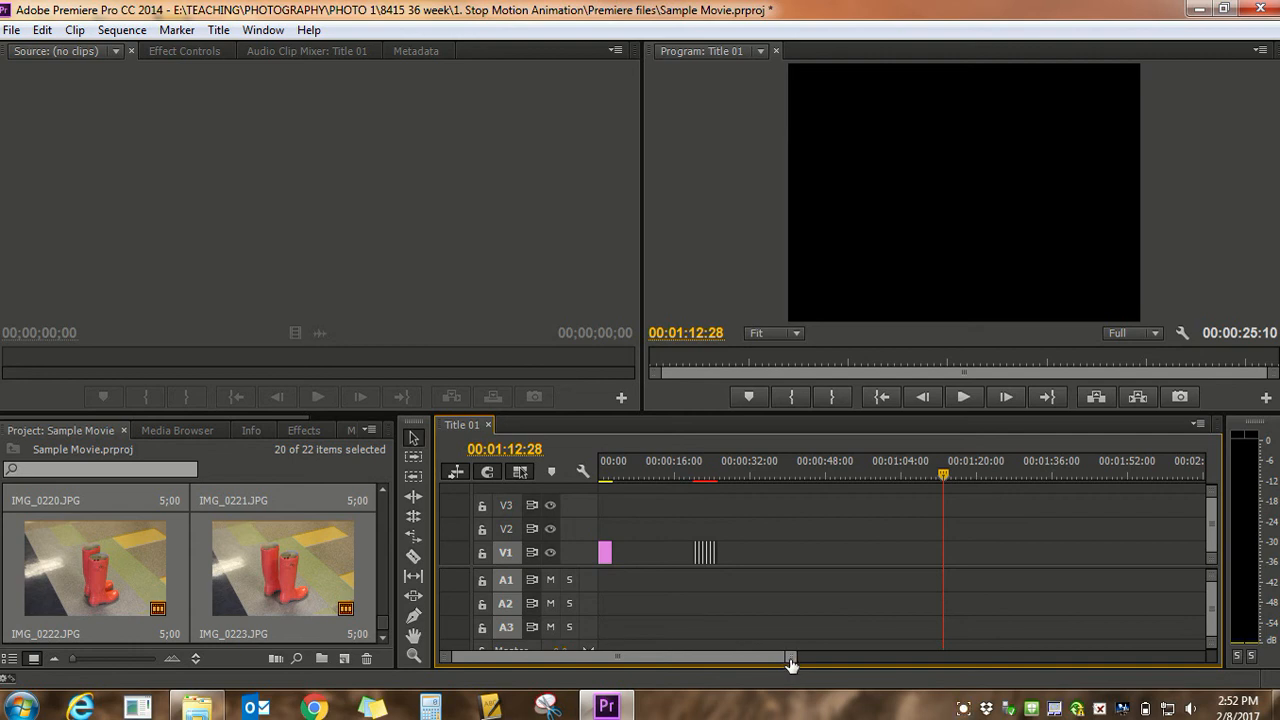
{"action": "left_click_drag", "start_coordinate": [790, 664], "coordinate": [720, 663]}
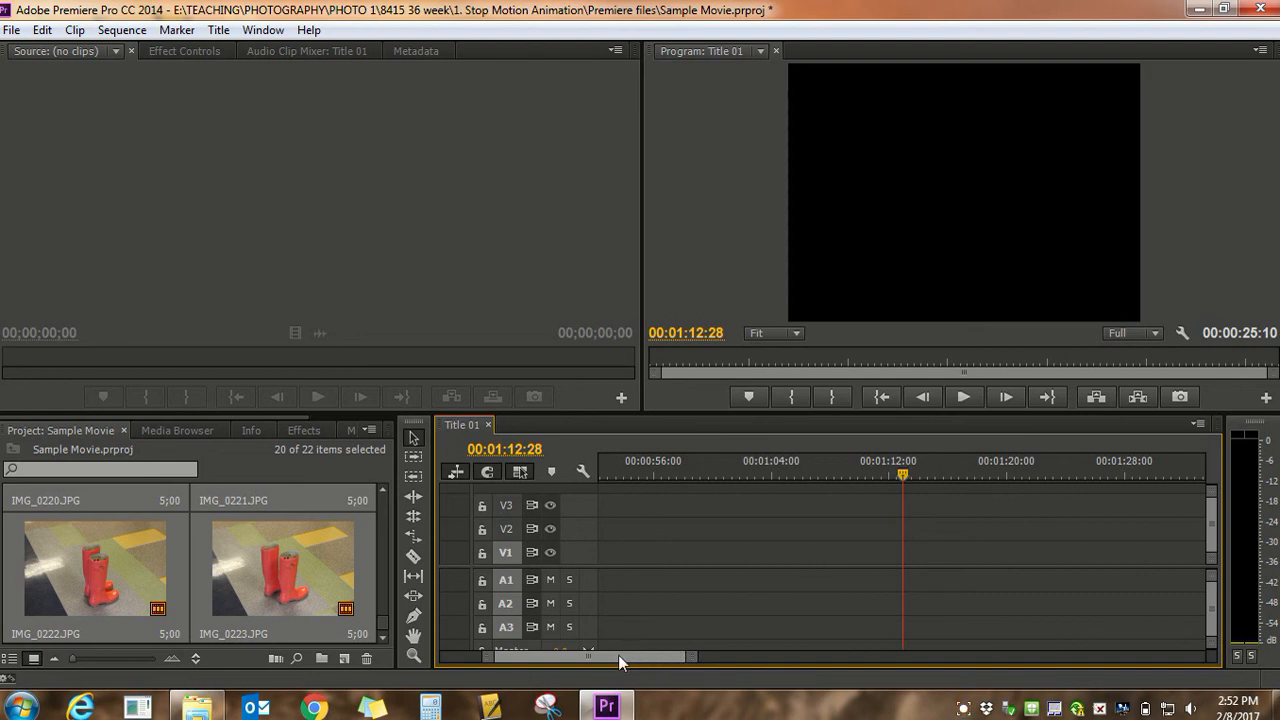
{"action": "left_click_drag", "start_coordinate": [618, 655], "coordinate": [571, 656]}
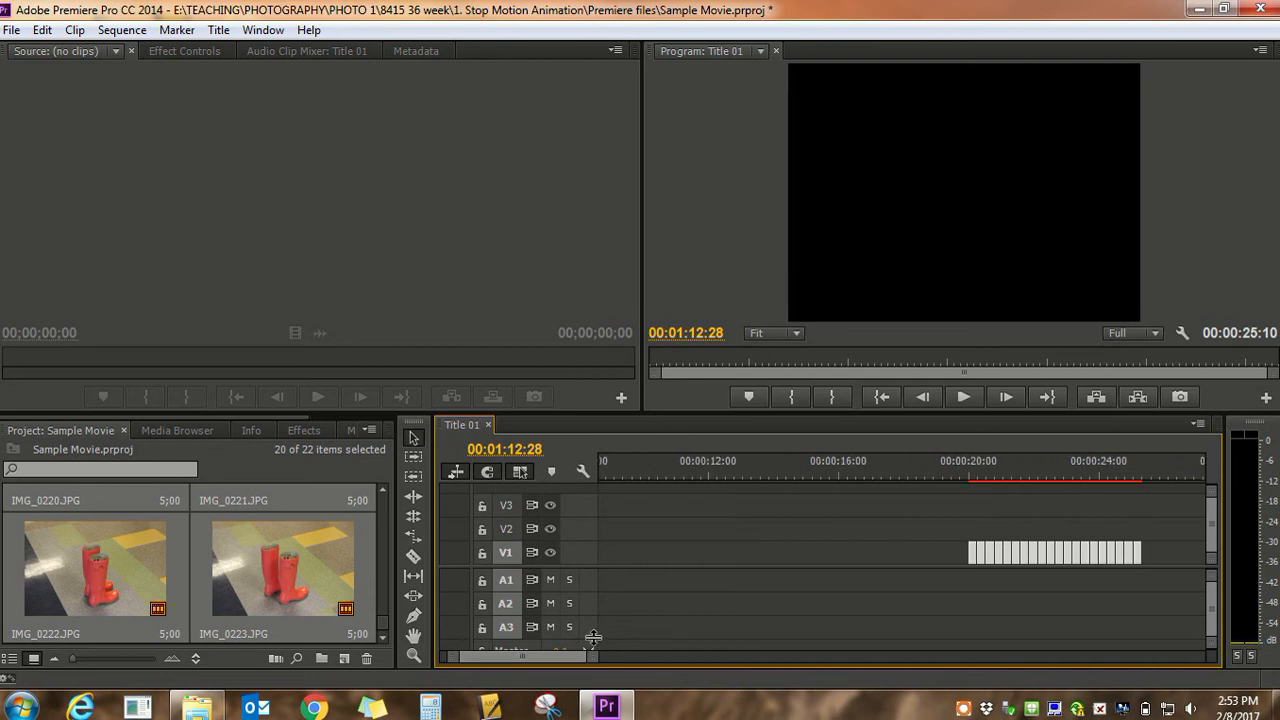
{"action": "left_click", "coordinate": [968, 464]}
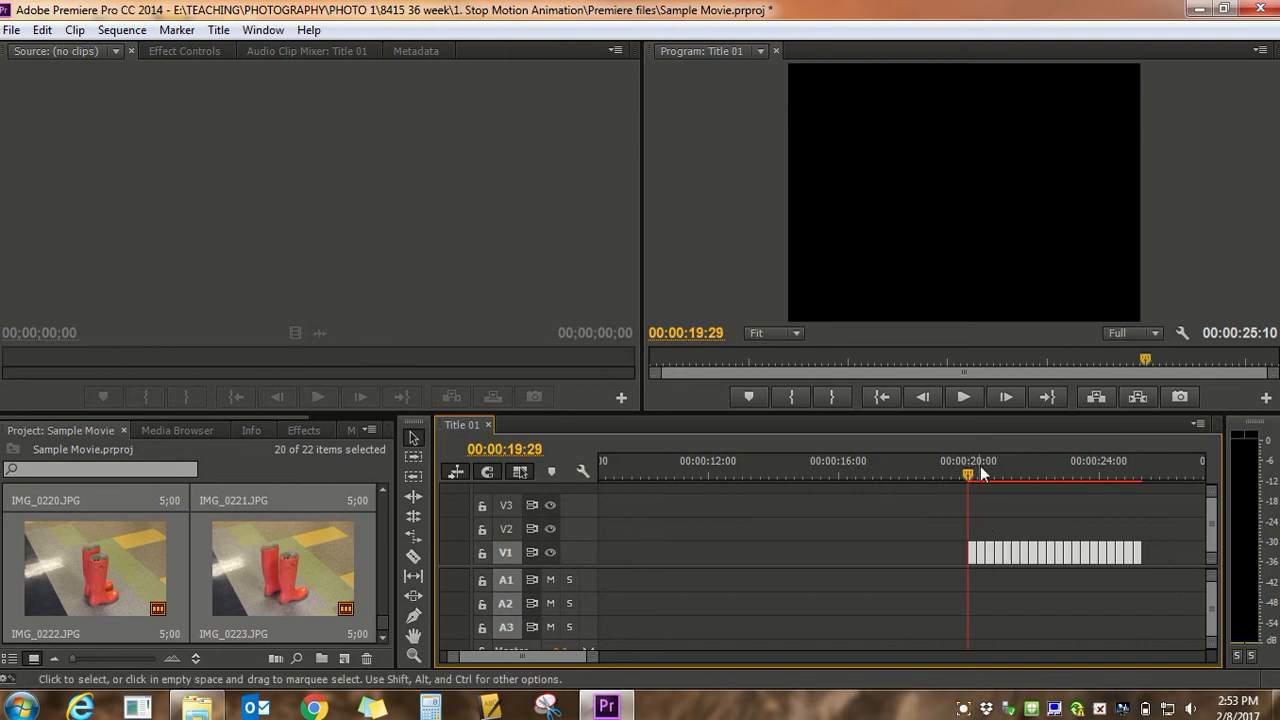
{"action": "left_click", "coordinate": [962, 398]}
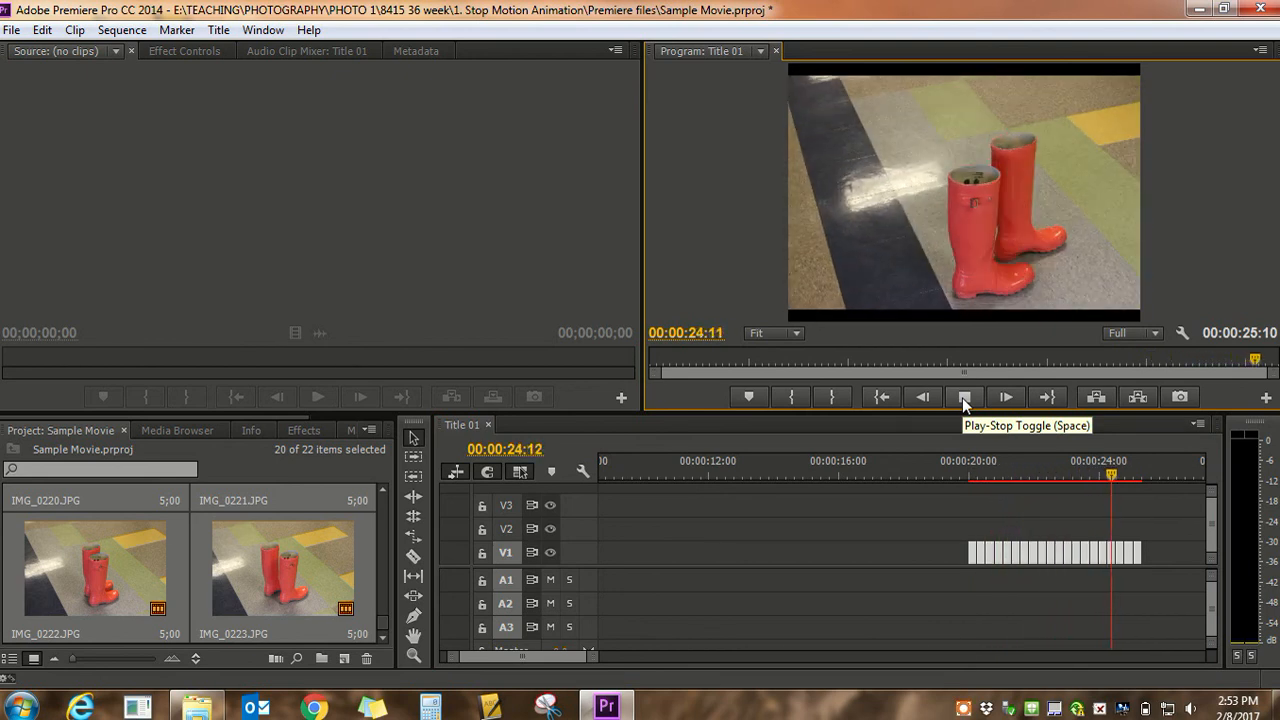
{"action": "left_click", "coordinate": [962, 397]}
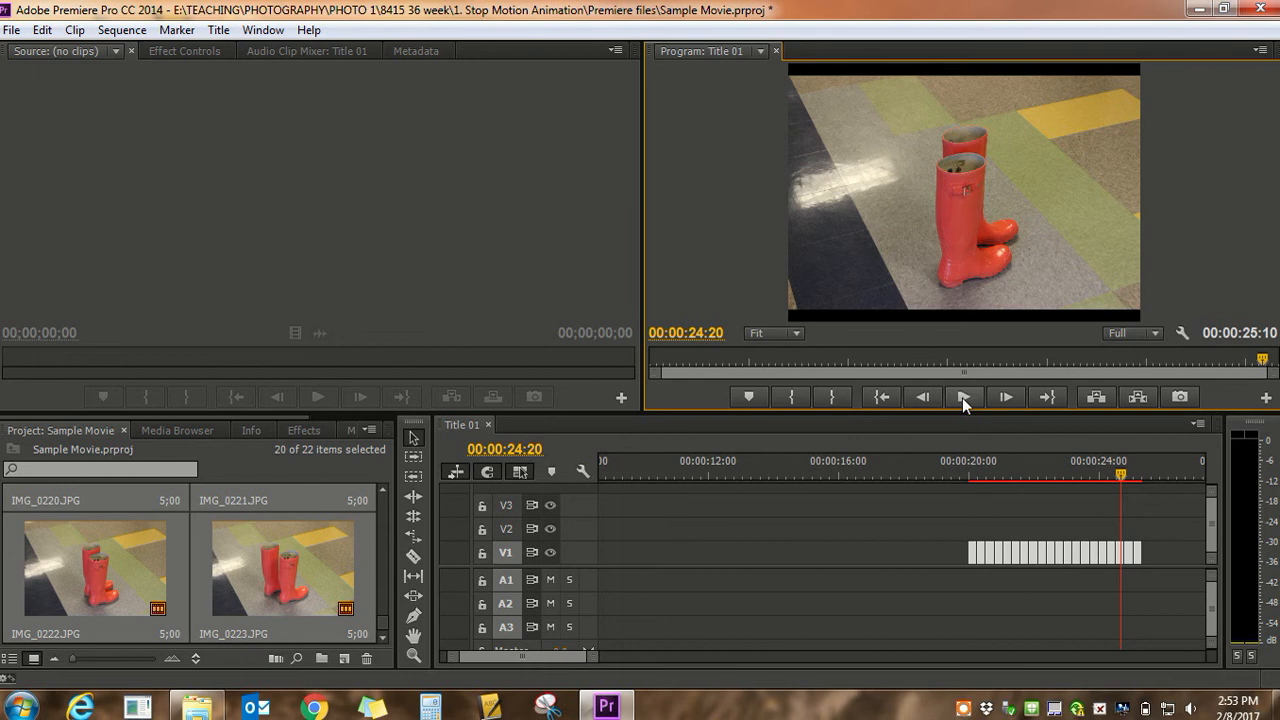
Play the sequence from the title clip into the empty gap before the photos
{"action": "mouse_move", "coordinate": [595, 656]}
{"action": "left_mouse_down"}
{"action": "mouse_move", "coordinate": [605, 660]}
{"action": "mouse_move", "coordinate": [570, 655]}
{"action": "left_mouse_up"}
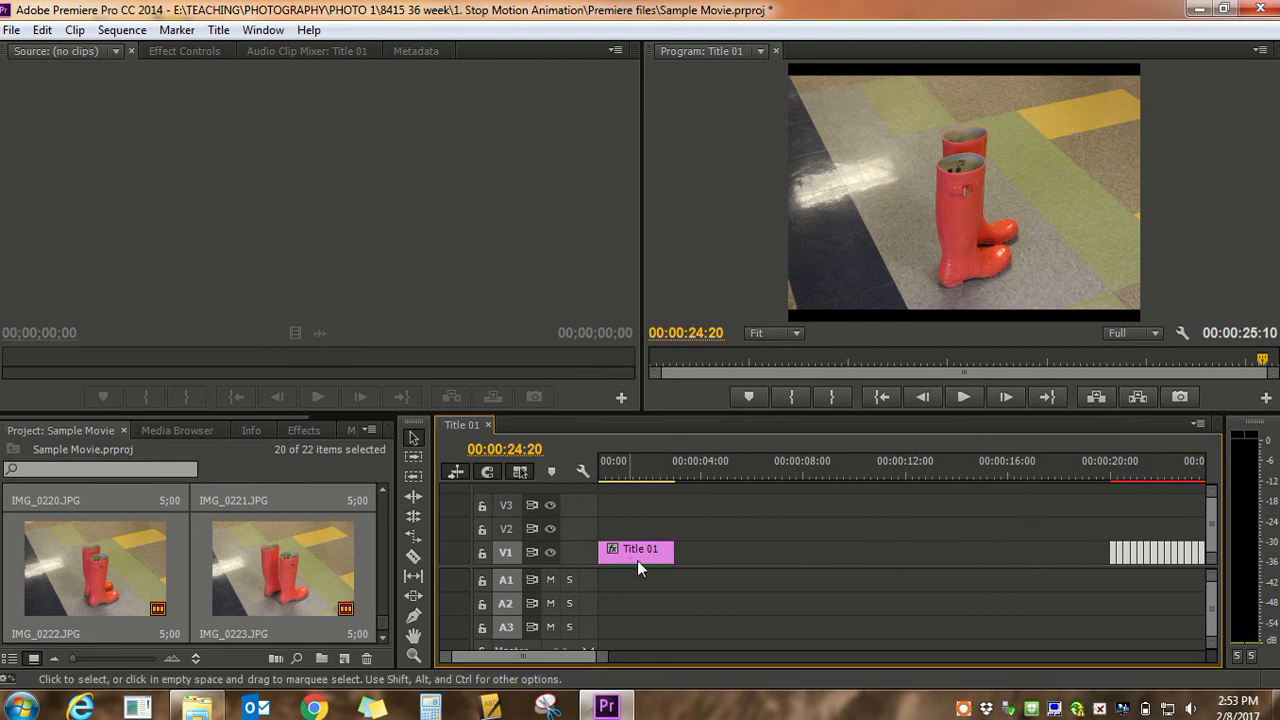
{"action": "left_click", "coordinate": [618, 462]}
{"action": "left_click", "coordinate": [958, 398]}
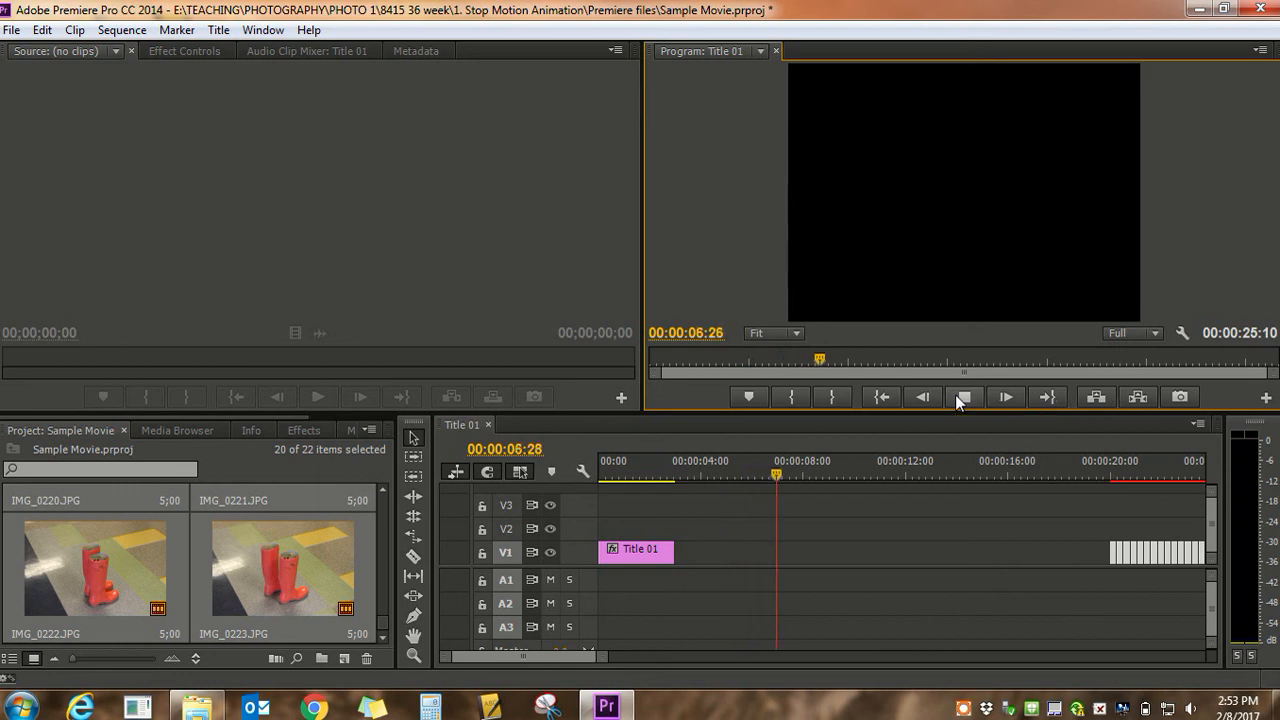
{"action": "left_click", "coordinate": [971, 396]}
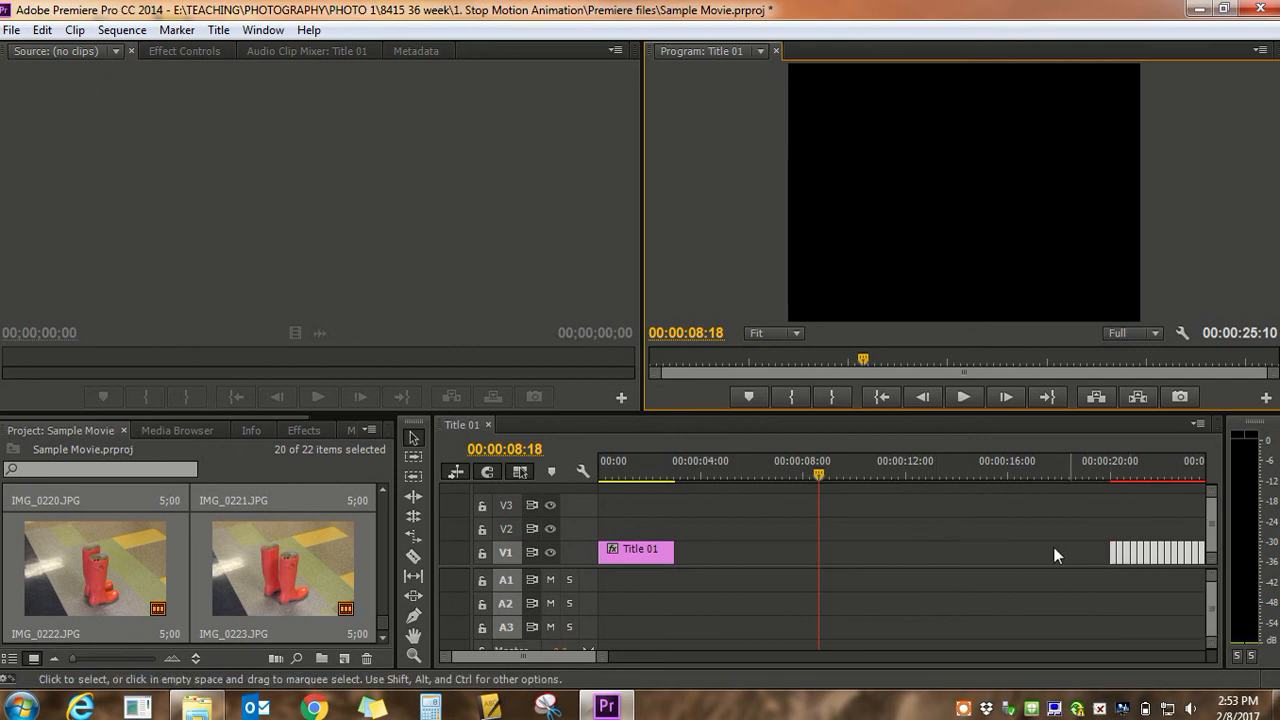
Delete the gap between the title and the photos on V1 and play the sequence from the beginning
{"action": "left_click", "coordinate": [874, 549]}
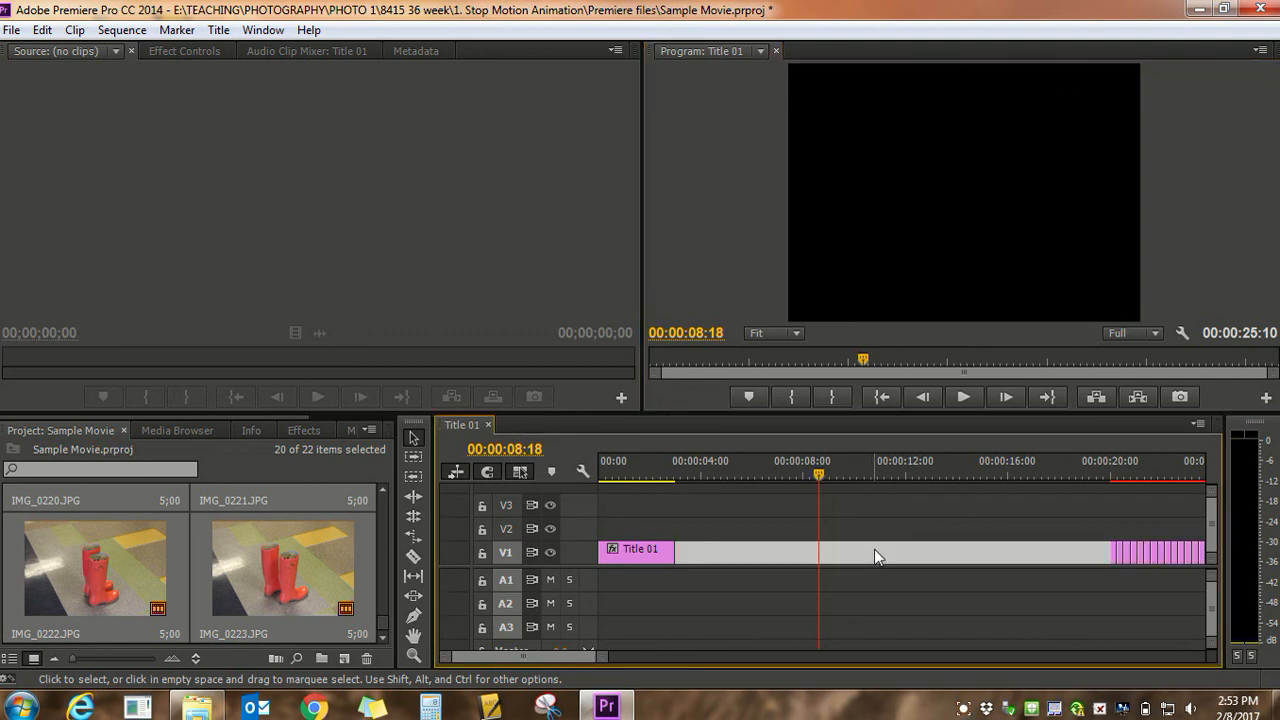
{"action": "key", "text": "Delete"}
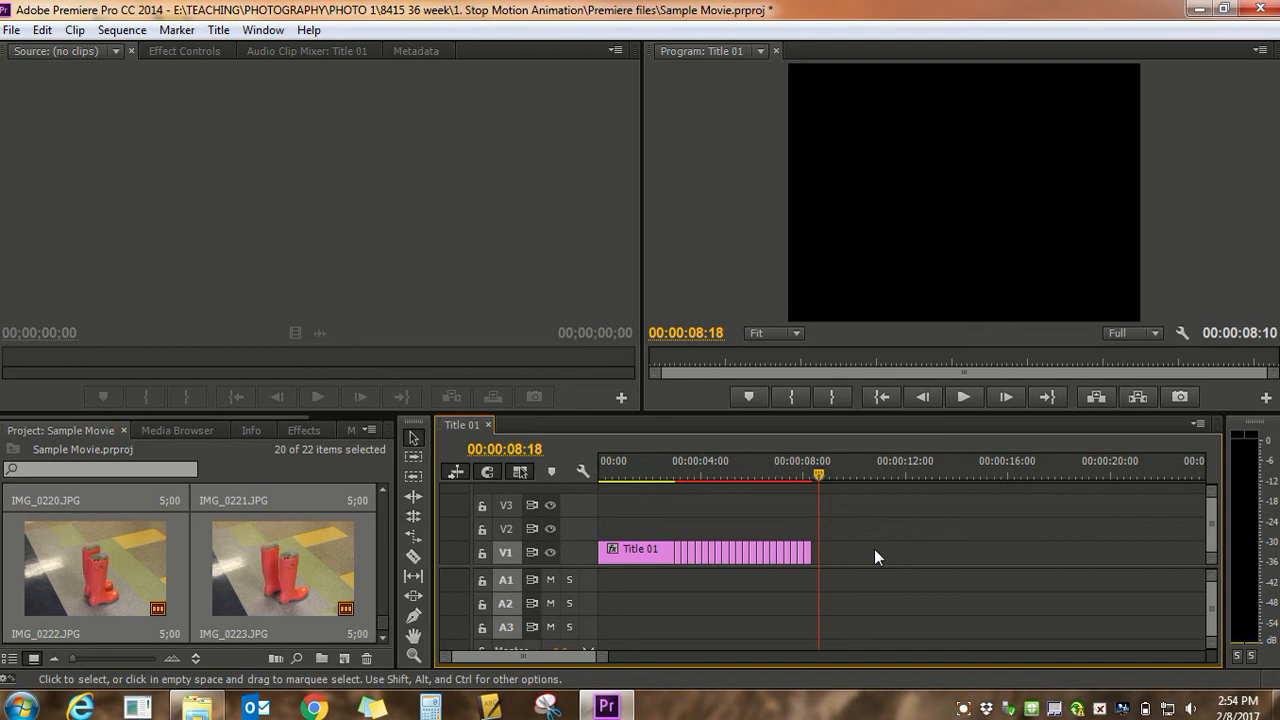
{"action": "left_click", "coordinate": [623, 466]}
{"action": "left_click_drag", "start_coordinate": [623, 470], "coordinate": [594, 459]}
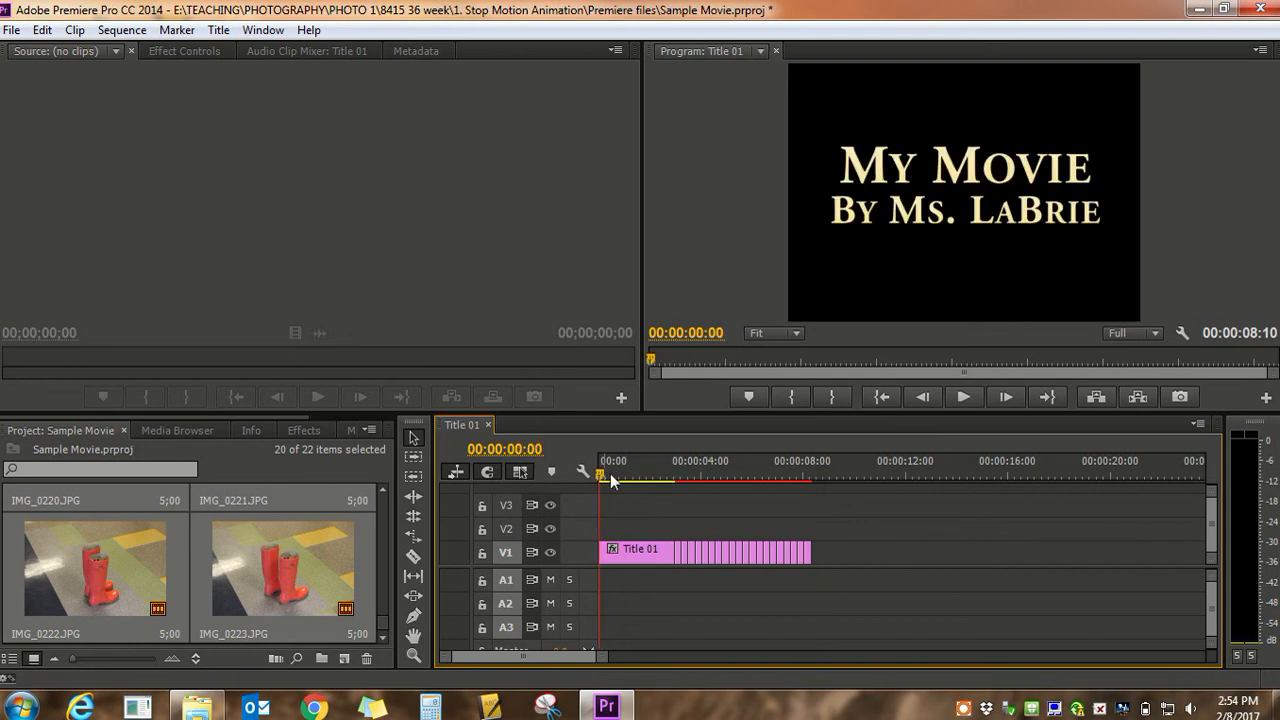
{"action": "left_click", "coordinate": [961, 399]}
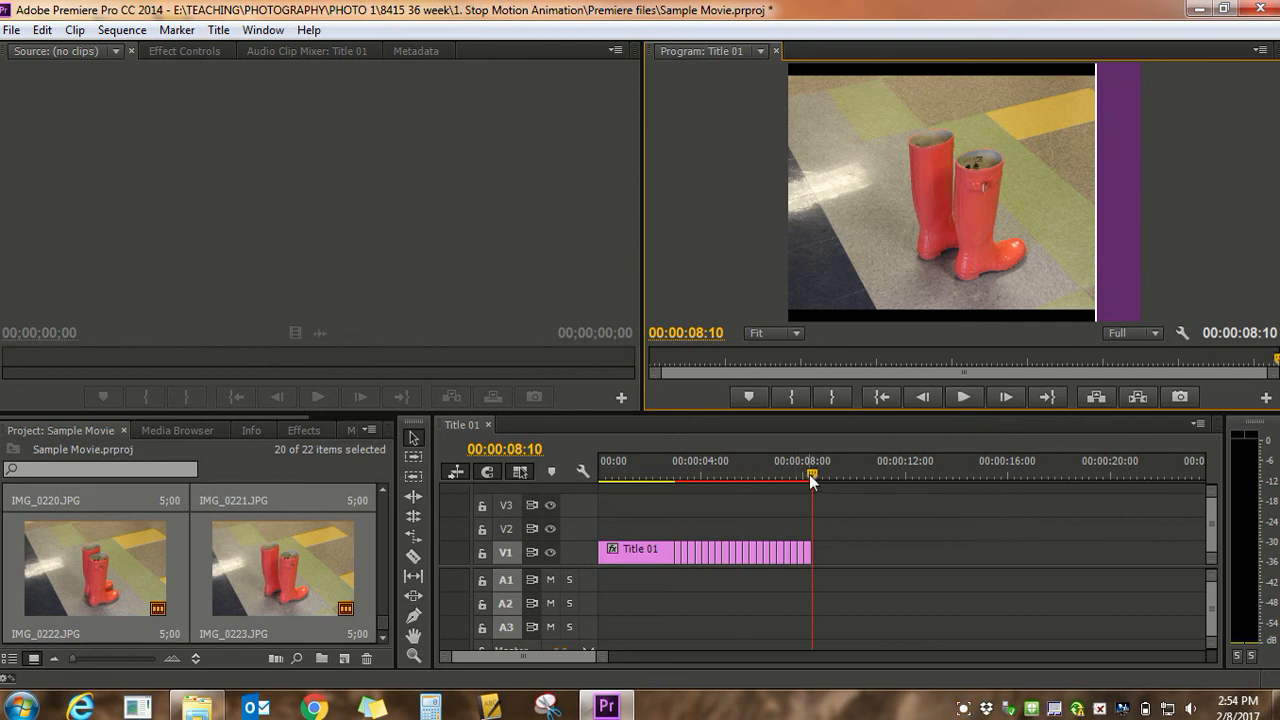
In the photo folder, select the 20 photos from IMG_0224.JPG through IMG_0251.JPG and add them to V1 at about 14 seconds
{"action": "left_click", "coordinate": [191, 709]}
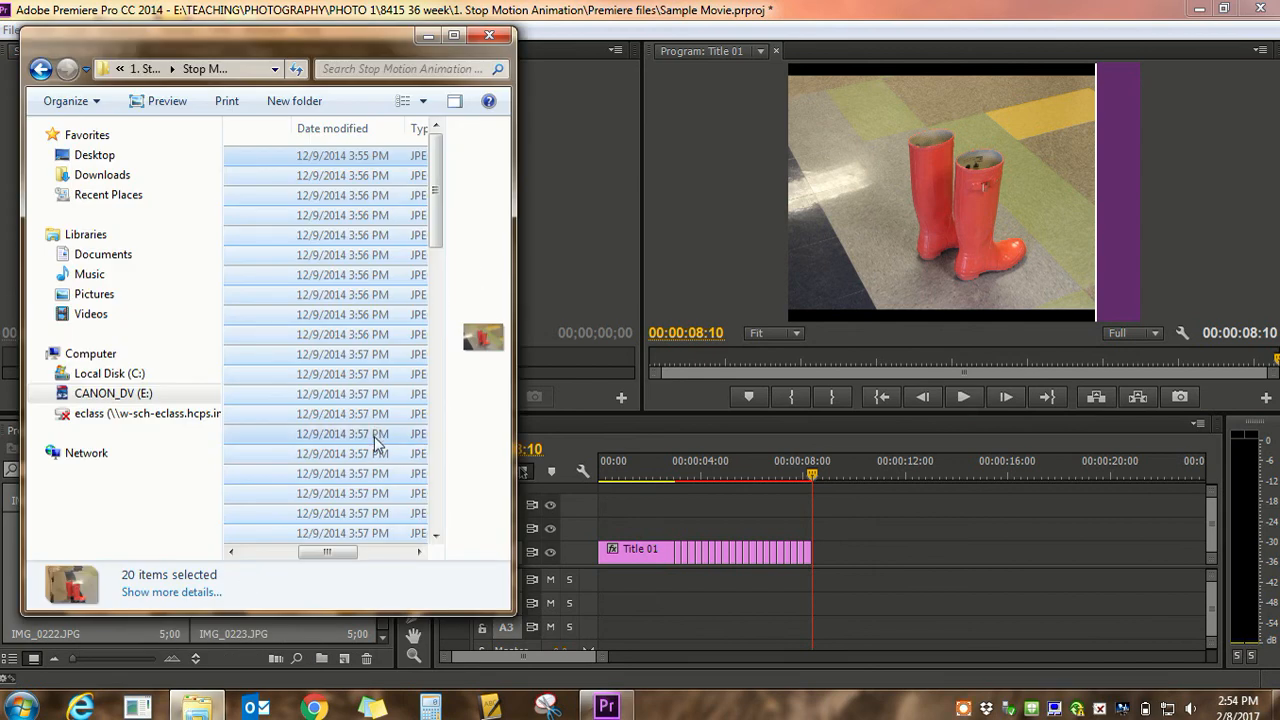
{"action": "left_click_drag", "start_coordinate": [441, 191], "coordinate": [449, 266]}
{"action": "left_click", "coordinate": [358, 318]}
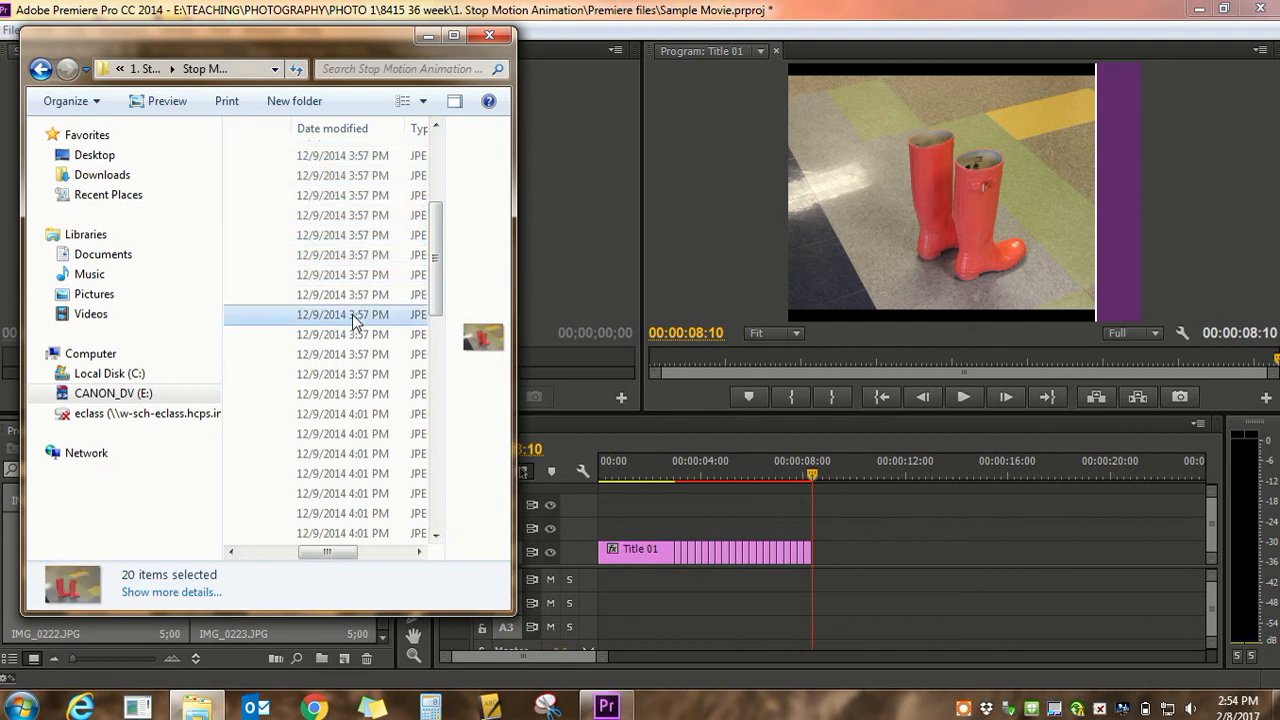
{"action": "left_click_drag", "start_coordinate": [438, 304], "coordinate": [438, 356]}
{"action": "left_click", "coordinate": [372, 521], "text": "shift"}
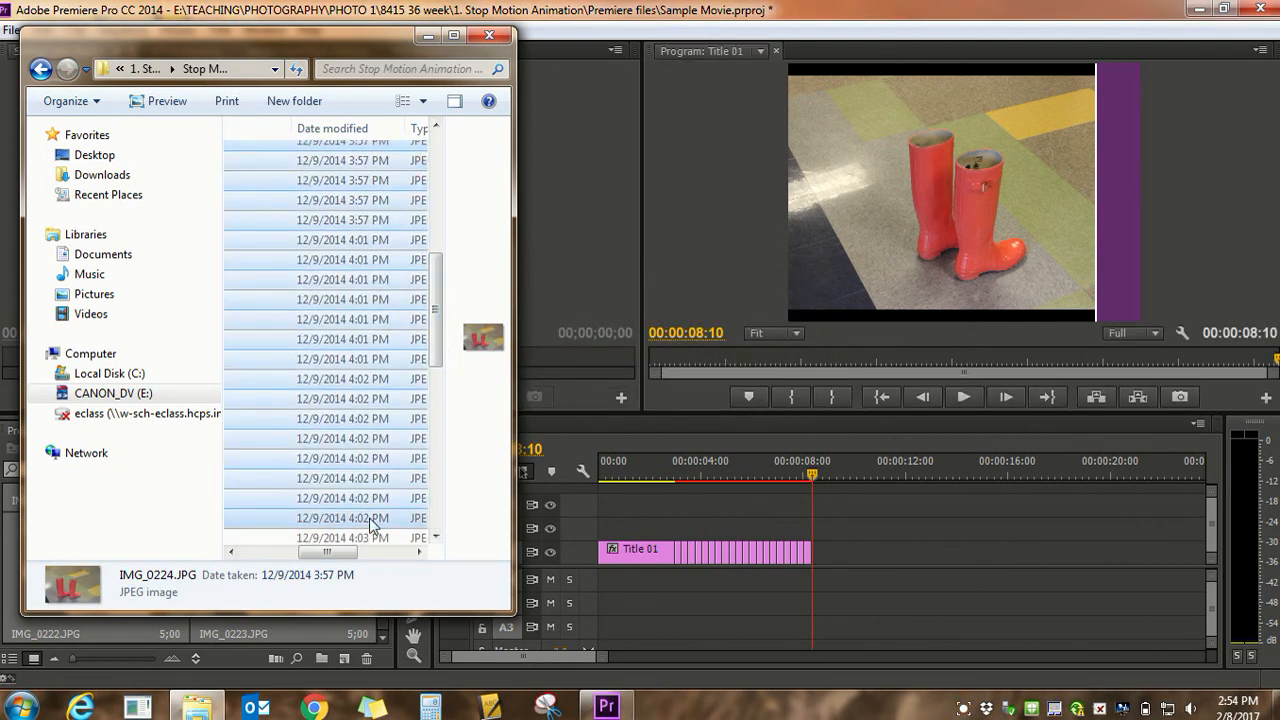
{"action": "left_click_drag", "start_coordinate": [438, 356], "coordinate": [430, 332]}
{"action": "left_click_drag", "start_coordinate": [343, 222], "coordinate": [837, 561]}
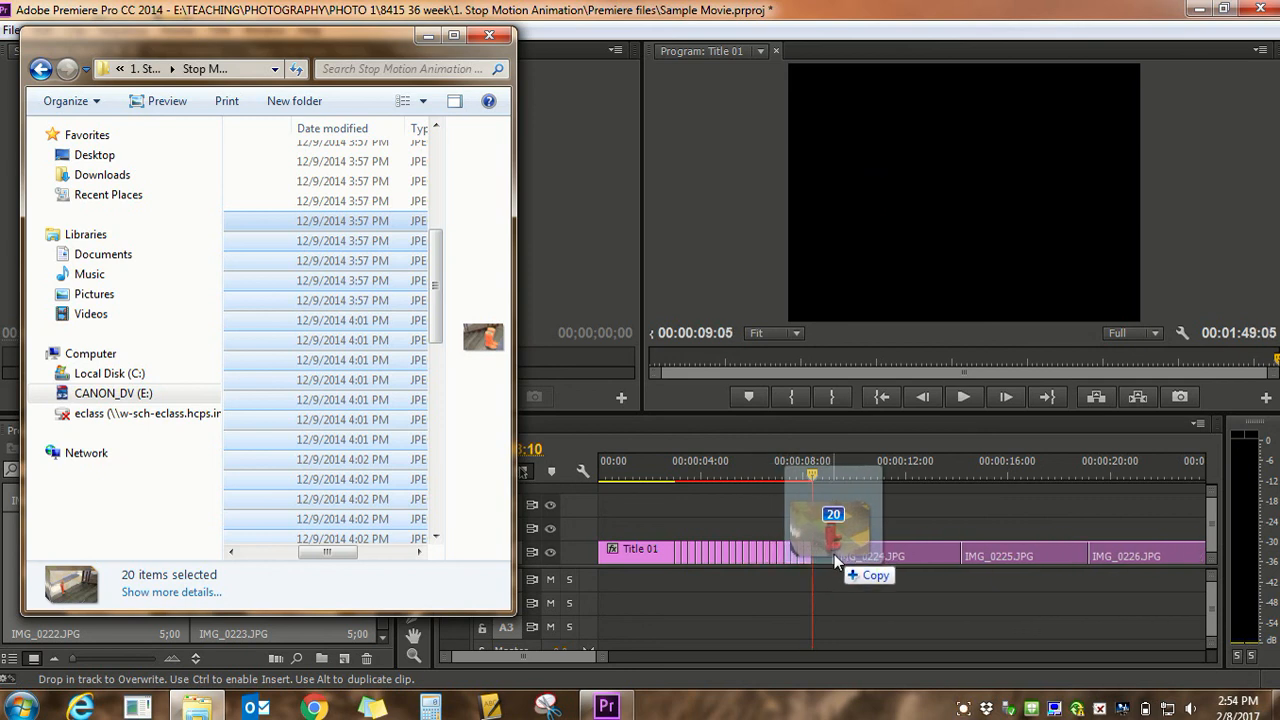
{"action": "left_click_drag", "start_coordinate": [835, 556], "coordinate": [903, 563]}
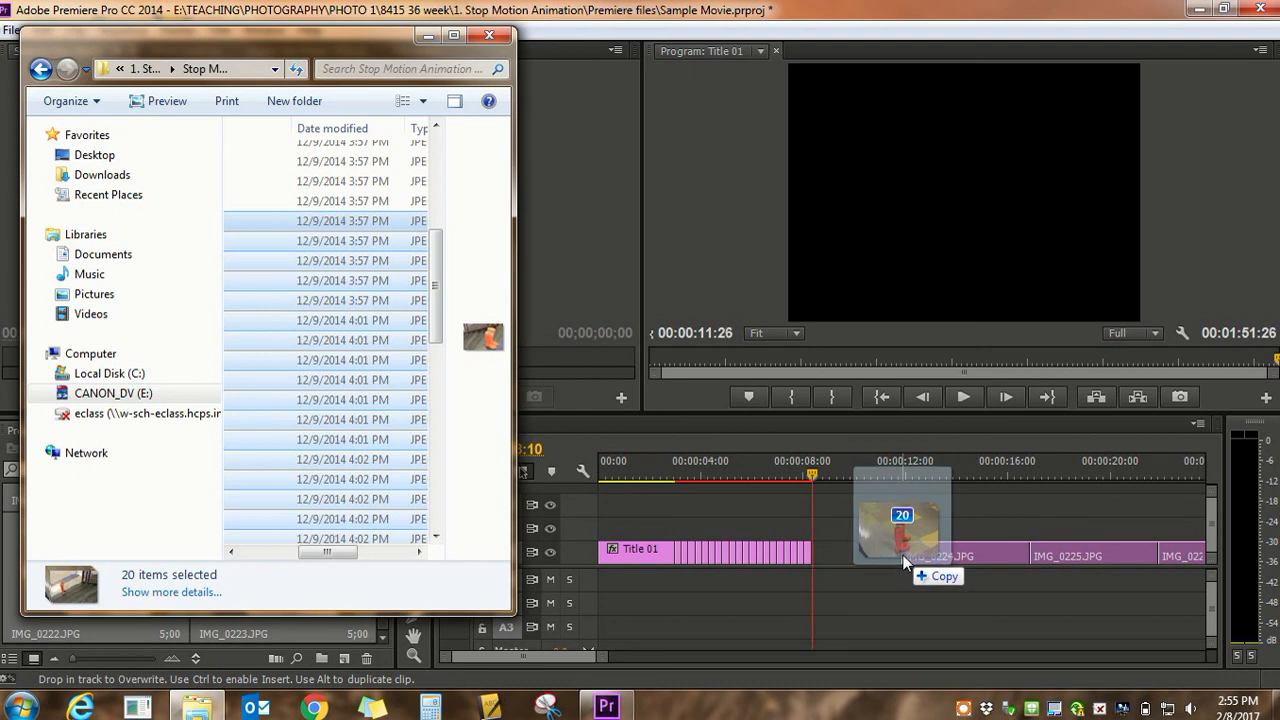
{"action": "left_click_drag", "start_coordinate": [903, 563], "coordinate": [958, 560]}
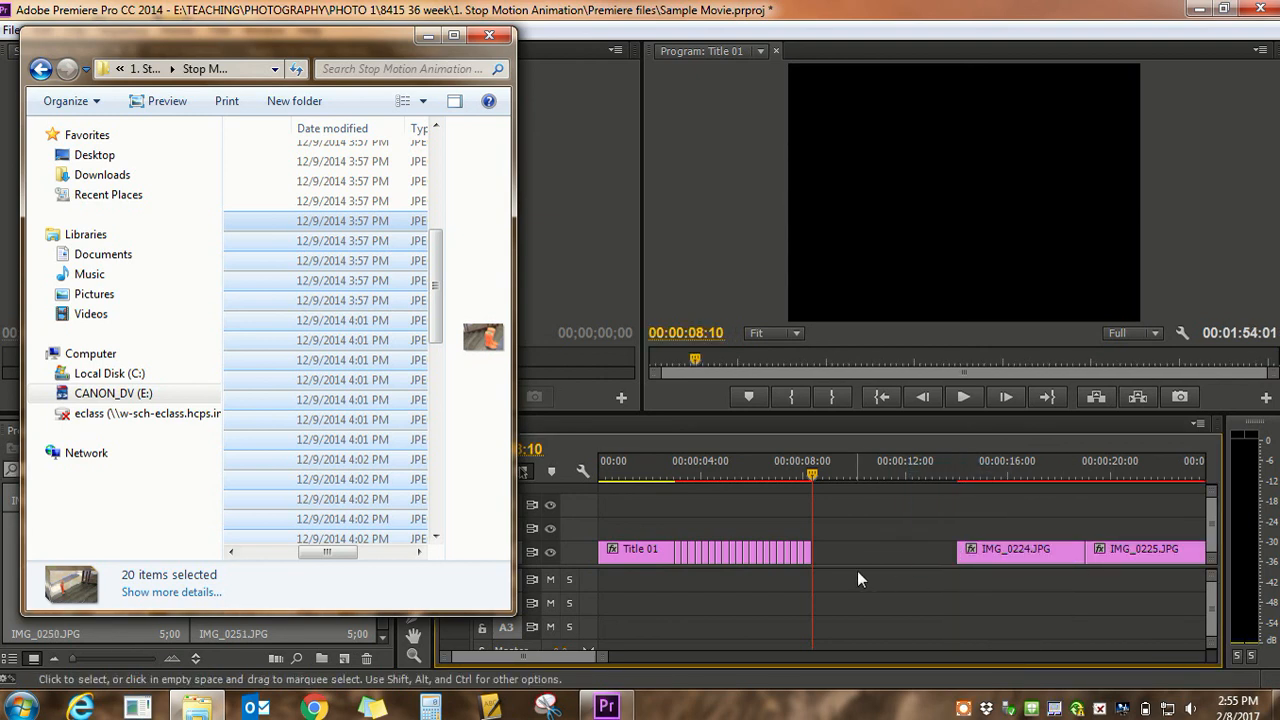
Select all the newly added photo clips on V1 and apply Scale to Frame Size to them
{"action": "left_click_drag", "start_coordinate": [607, 656], "coordinate": [791, 655]}
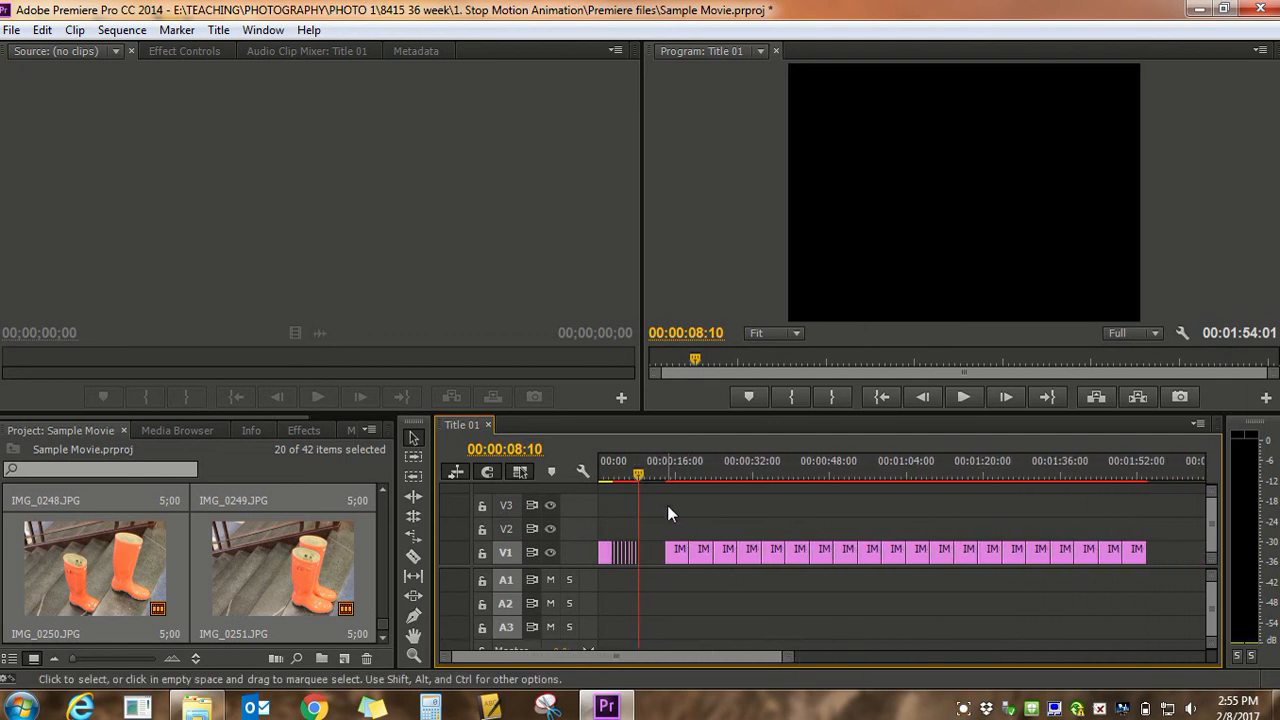
{"action": "left_click_drag", "start_coordinate": [663, 520], "coordinate": [1150, 588]}
{"action": "right_click", "coordinate": [1019, 556]}
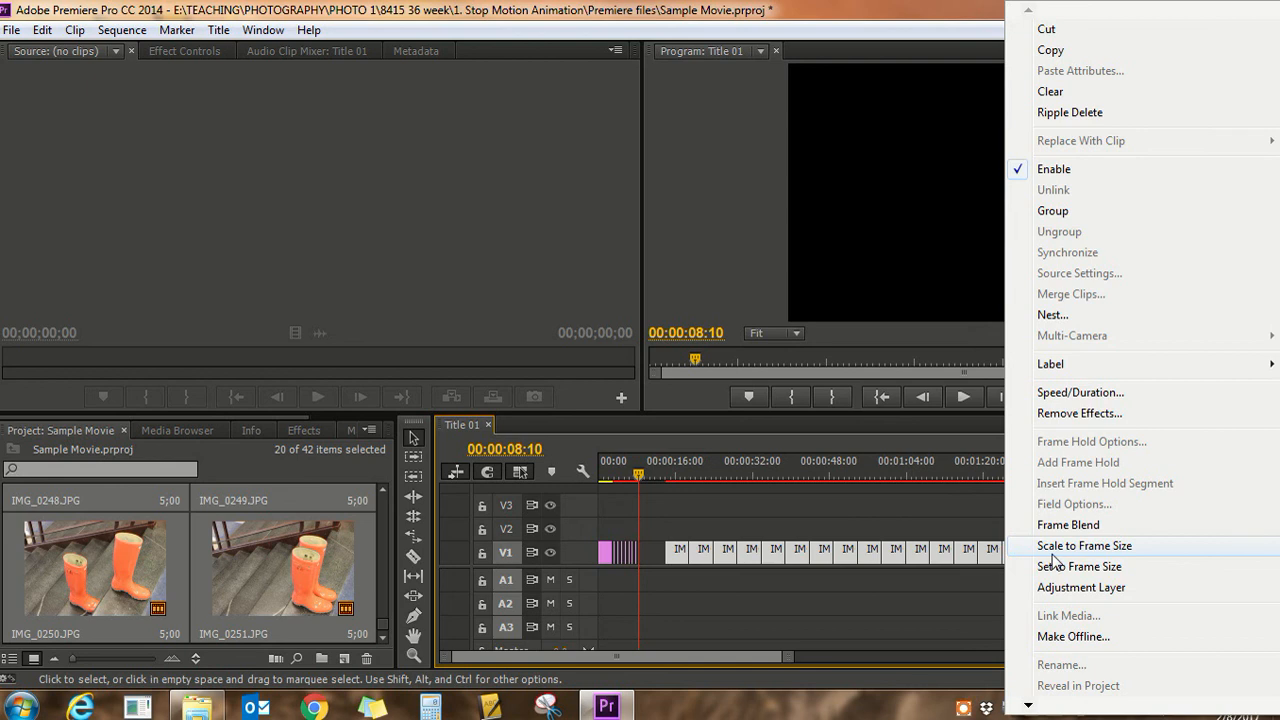
{"action": "left_click", "coordinate": [1042, 548]}
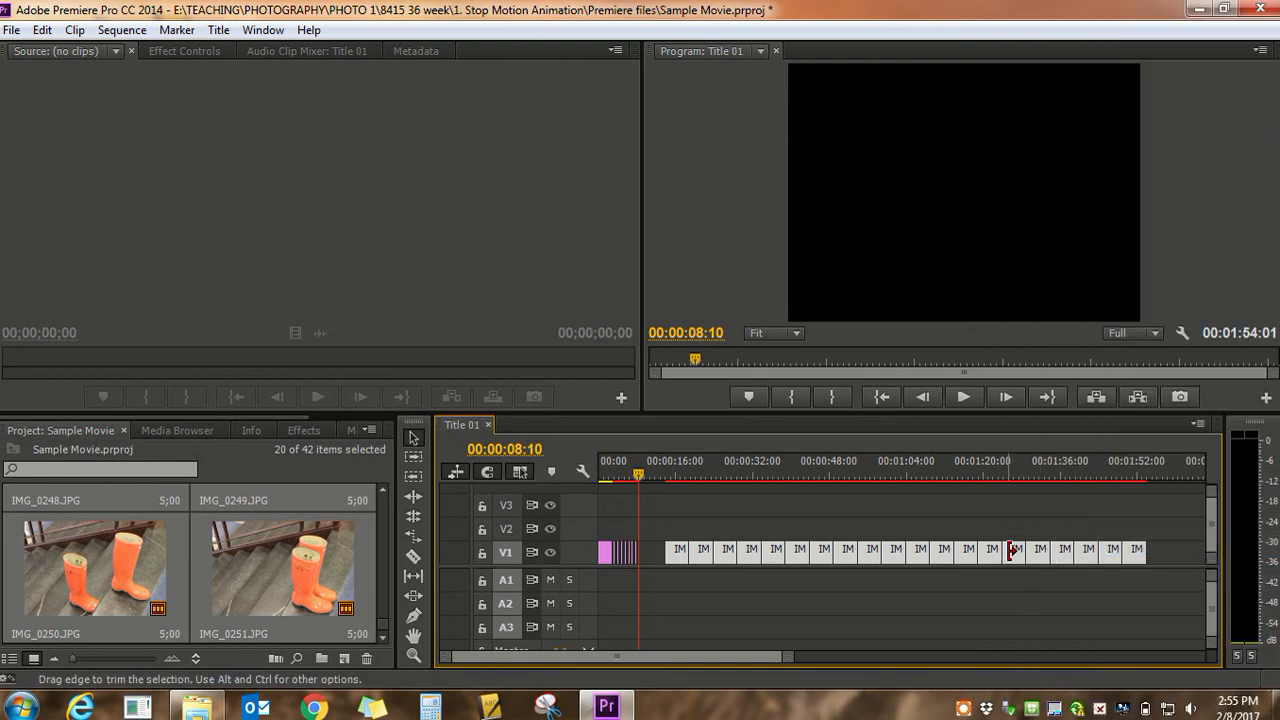
Set the new photo clips' duration to 8 frames, keeping Ripple Edit, Shifting Trailing Clips enabled
{"action": "right_click", "coordinate": [1012, 552]}
{"action": "left_click", "coordinate": [1068, 396]}
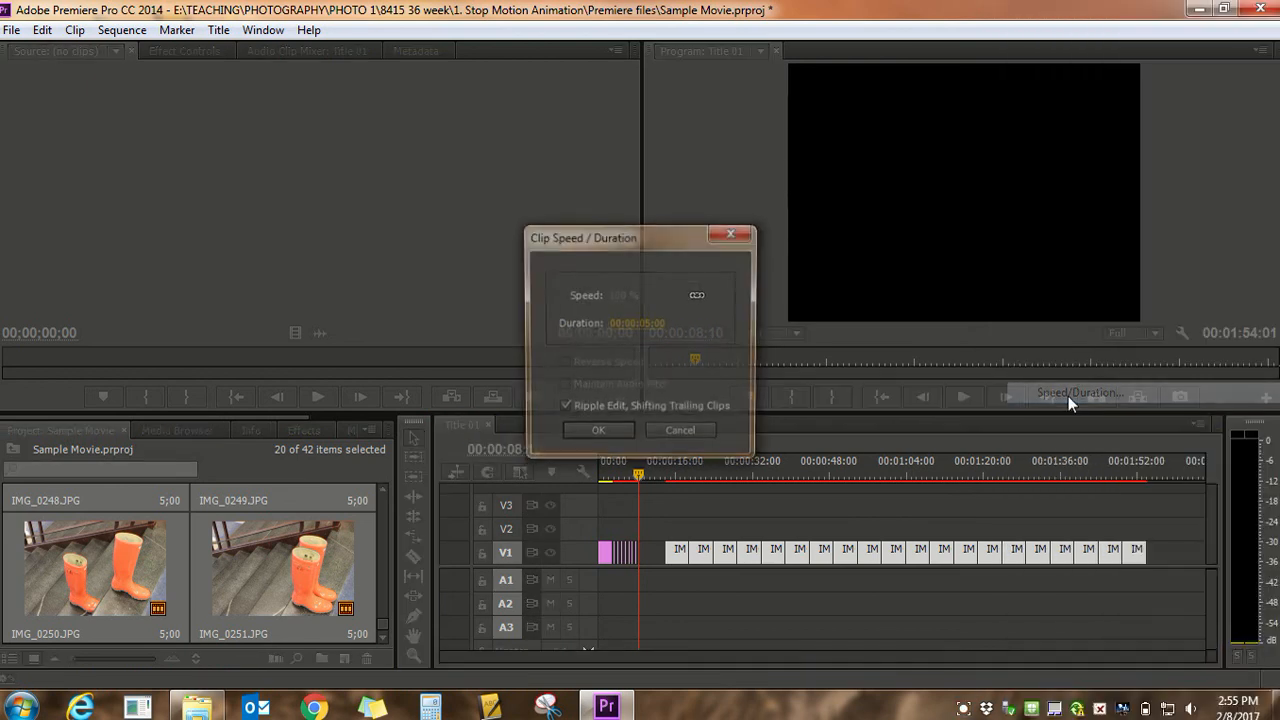
{"action": "left_click", "coordinate": [640, 322]}
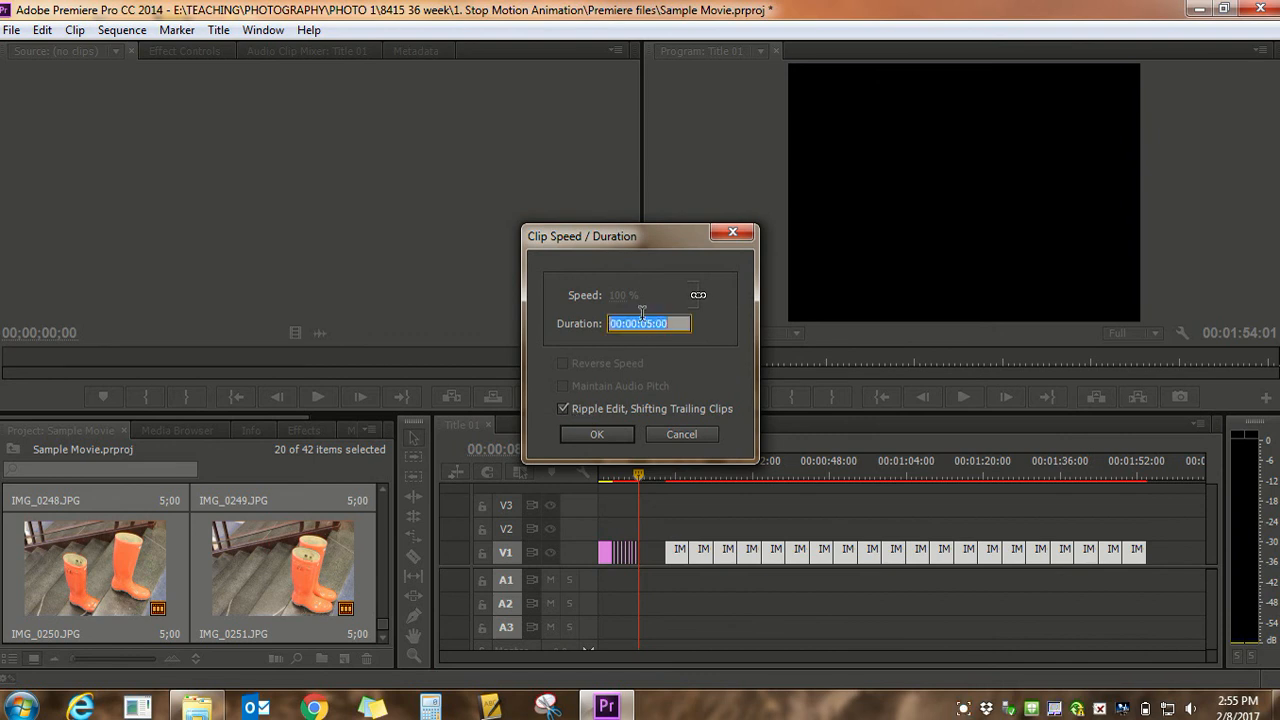
{"action": "left_click", "coordinate": [668, 324]}
{"action": "left_click", "coordinate": [596, 434]}
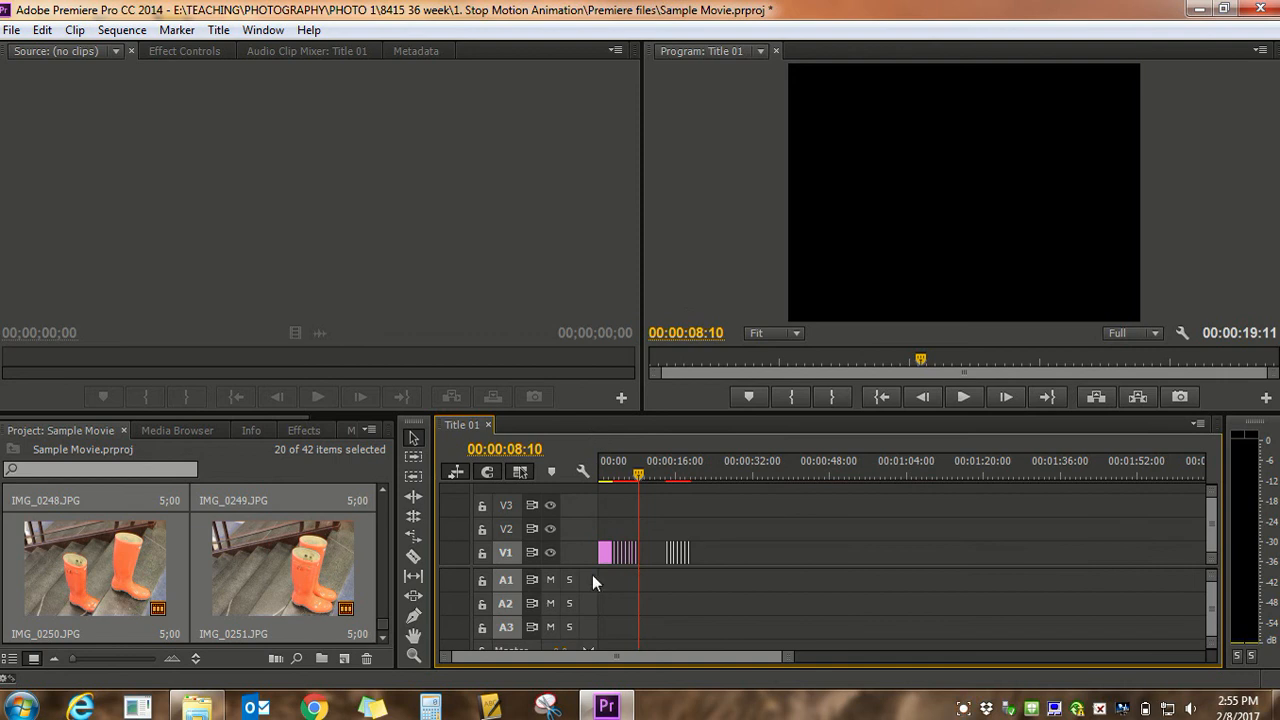
Delete the gap on V1 between the first and second groups of photo clips
{"action": "left_click_drag", "start_coordinate": [788, 661], "coordinate": [706, 662]}
{"action": "left_click", "coordinate": [807, 547]}
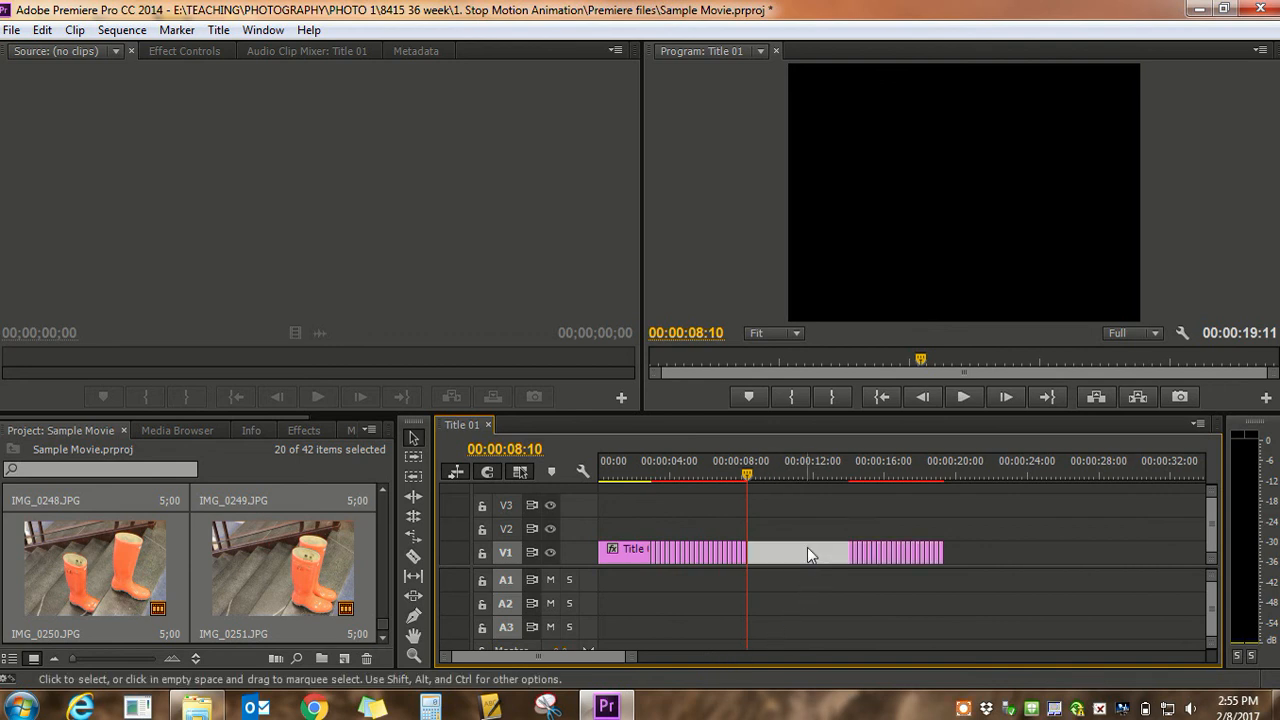
{"action": "key", "text": "Delete"}
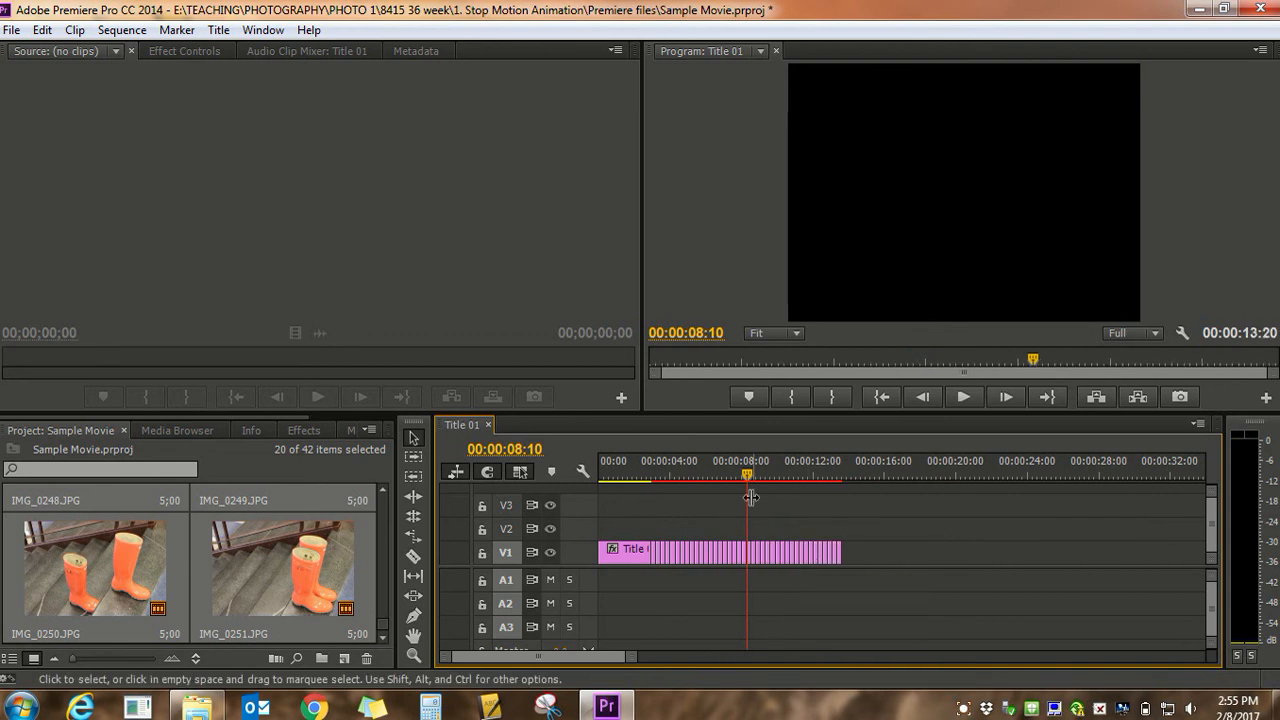
Play the assembled sequence from about 2 seconds to the end and save the project
{"action": "left_click_drag", "start_coordinate": [743, 470], "coordinate": [633, 477]}
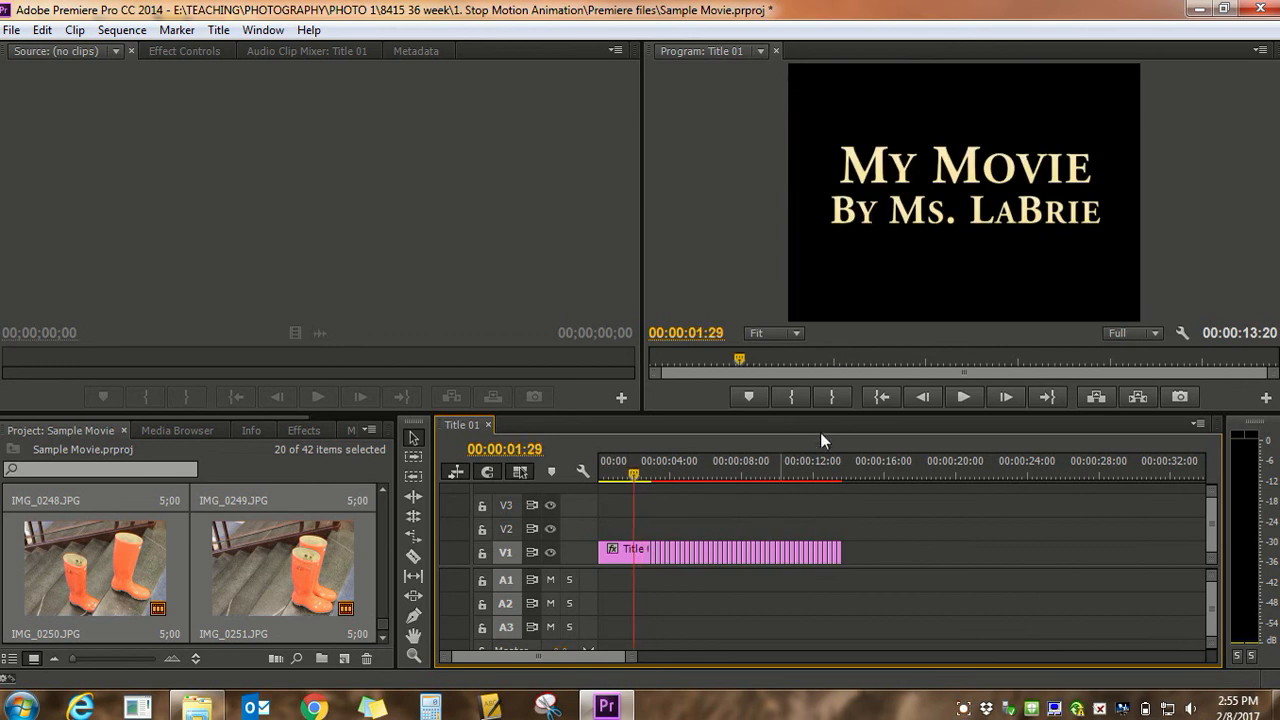
{"action": "left_click", "coordinate": [960, 397]}
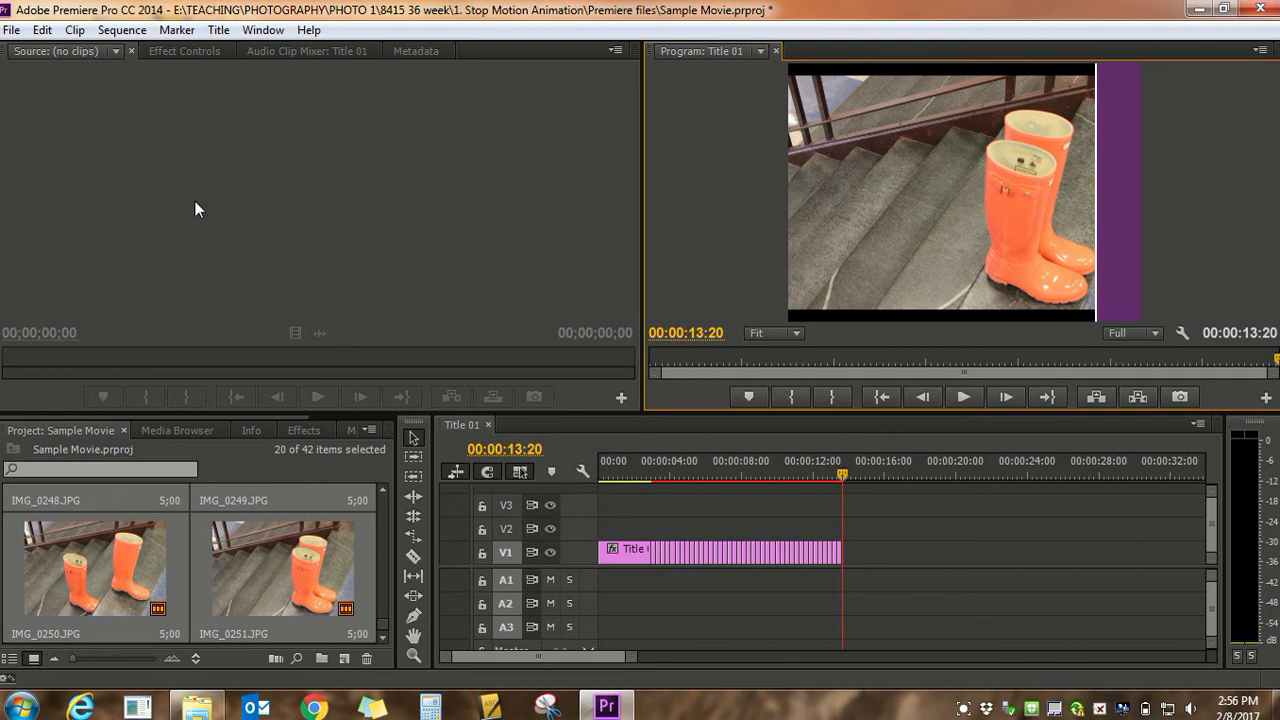
{"action": "left_click", "coordinate": [12, 31]}
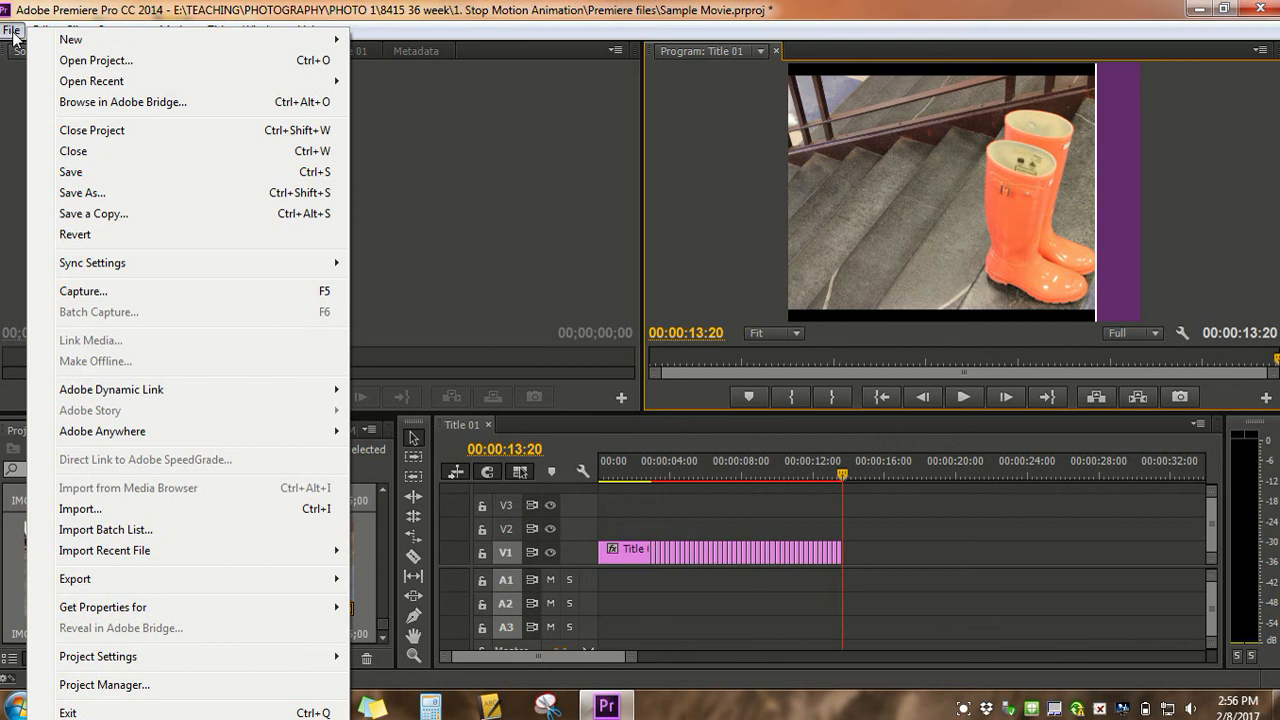
{"action": "left_click", "coordinate": [95, 174]}
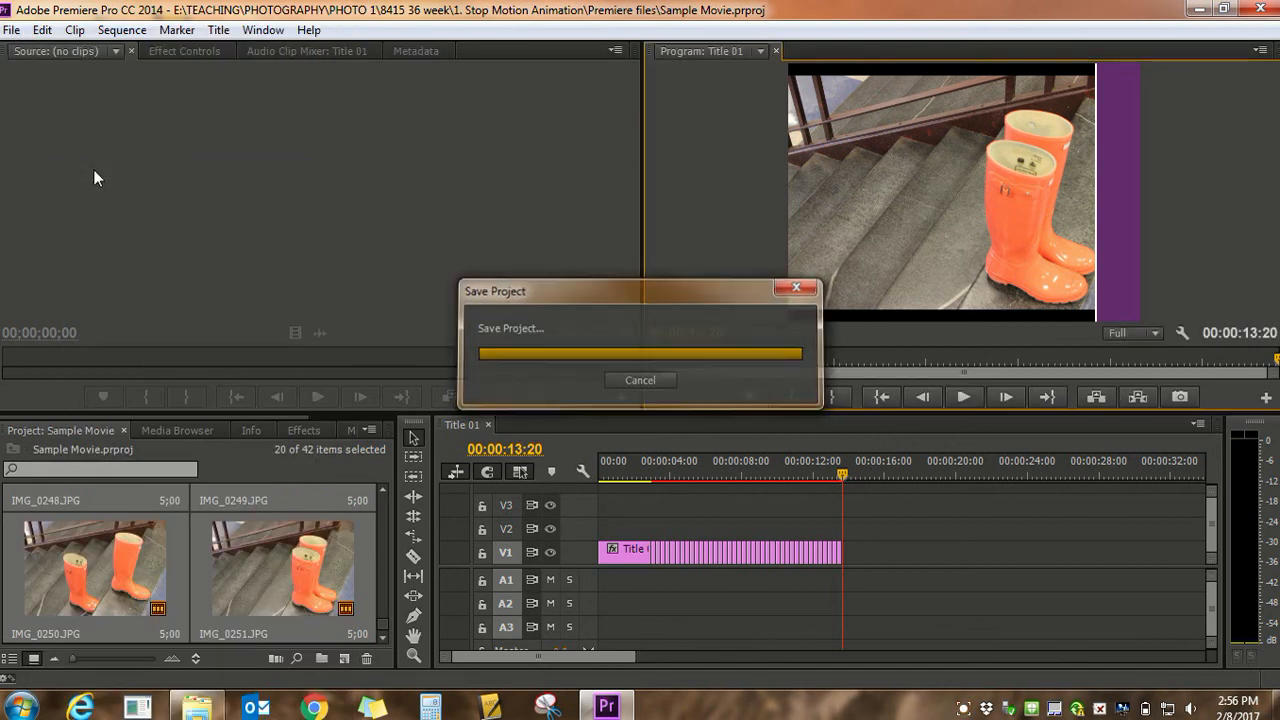